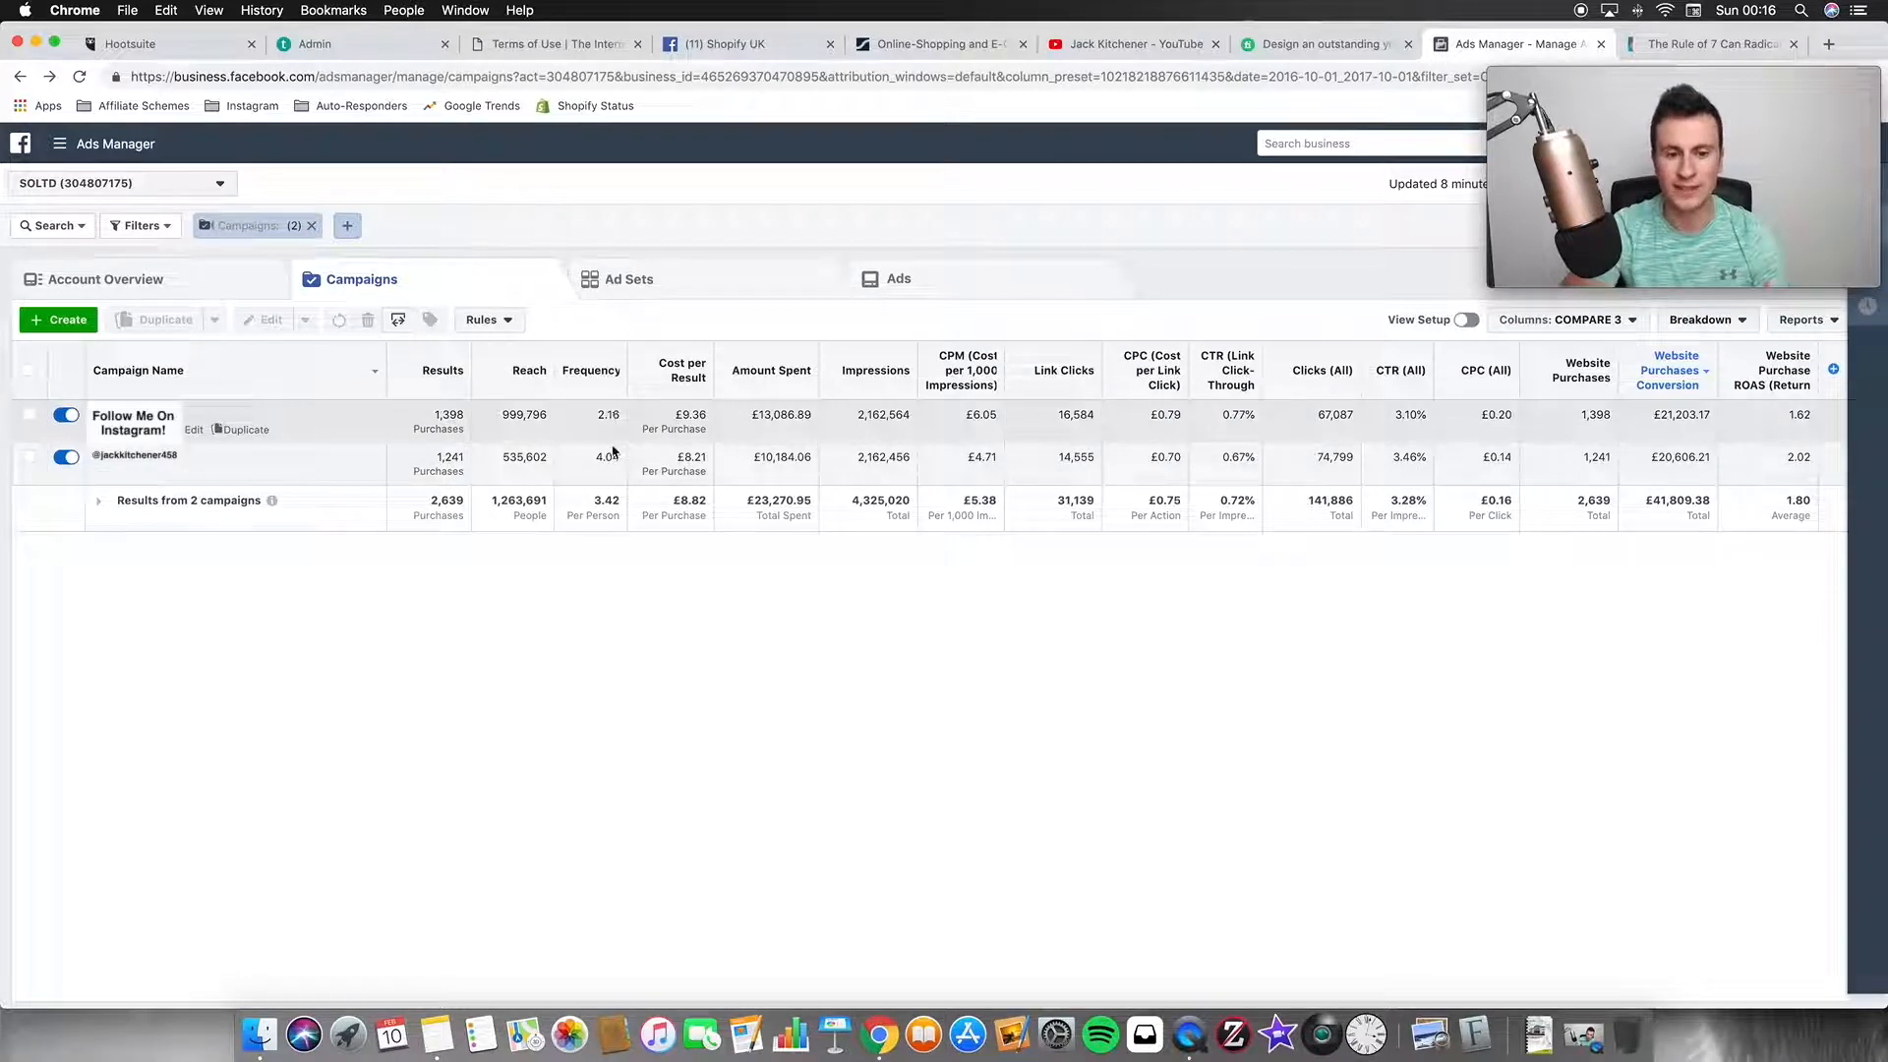
Open the article "The Rule of 7 Can Radically Grow Your Business" and read its introduction and marketing channels section
mouse_move(595, 372)
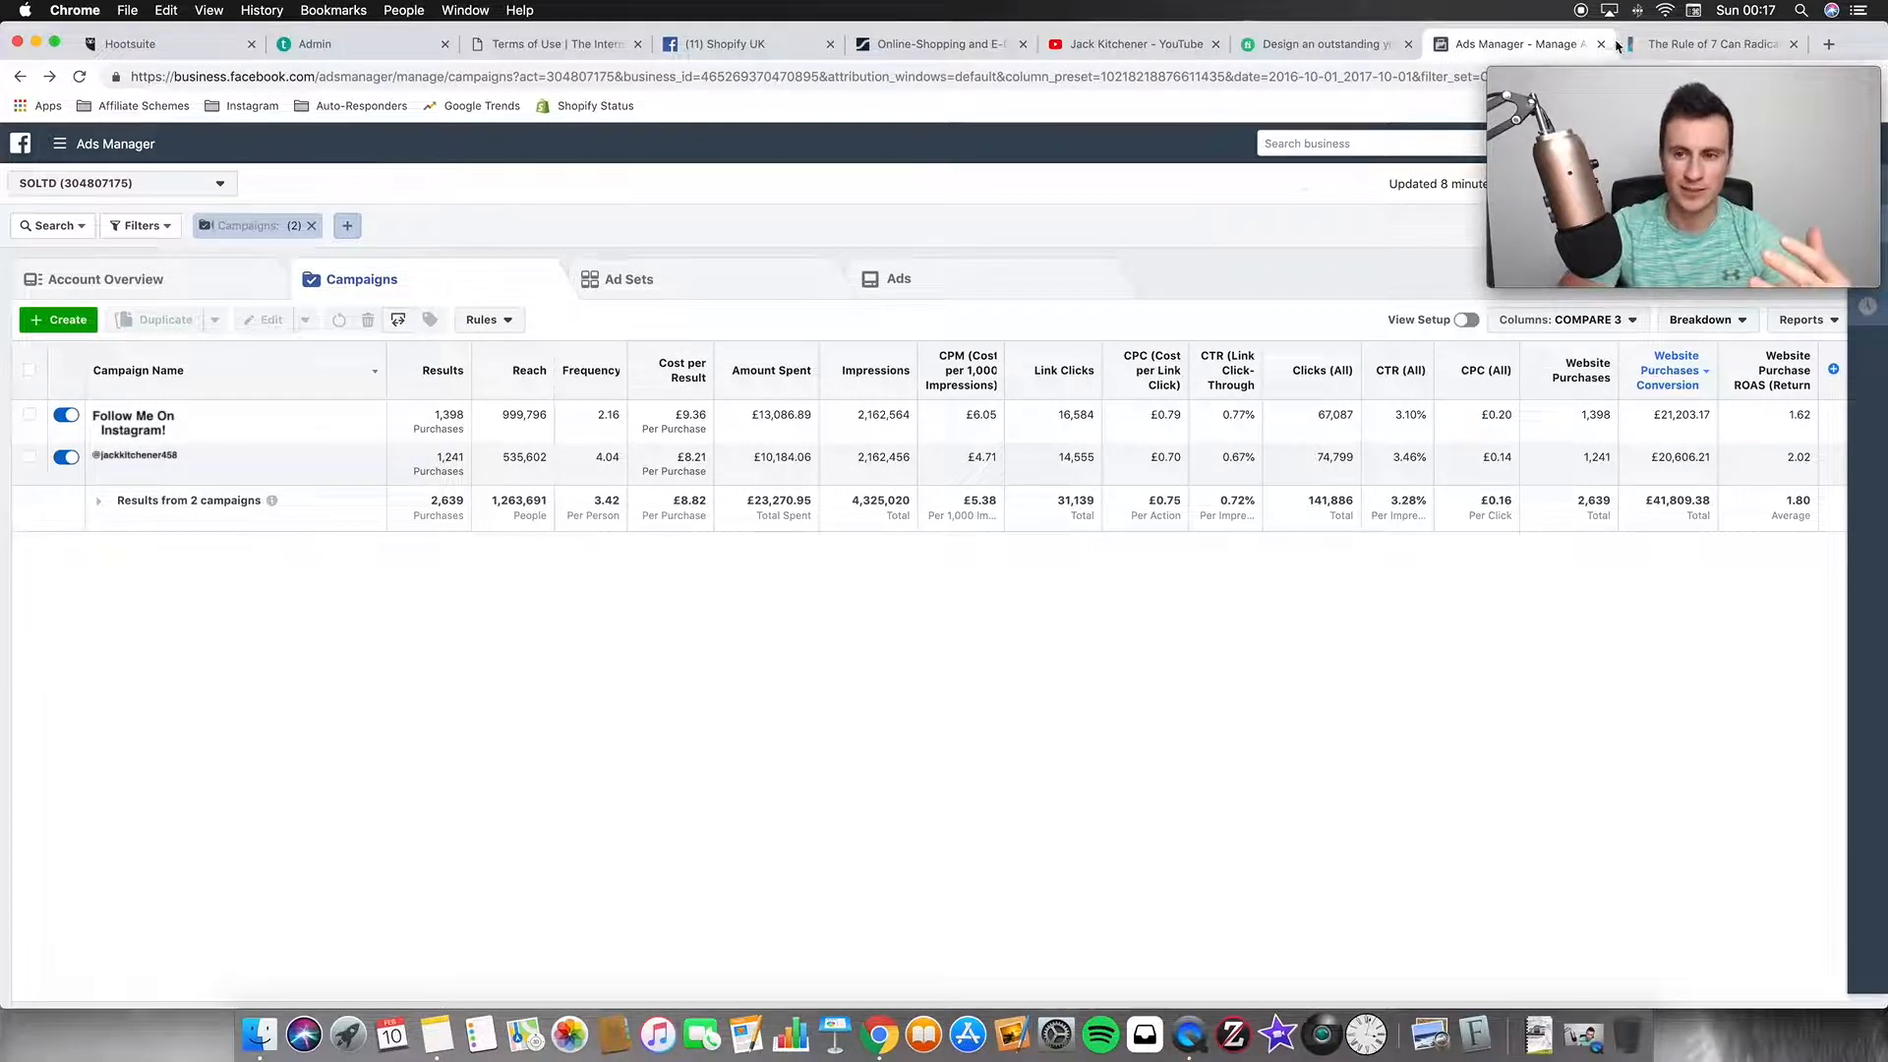
click(1711, 44)
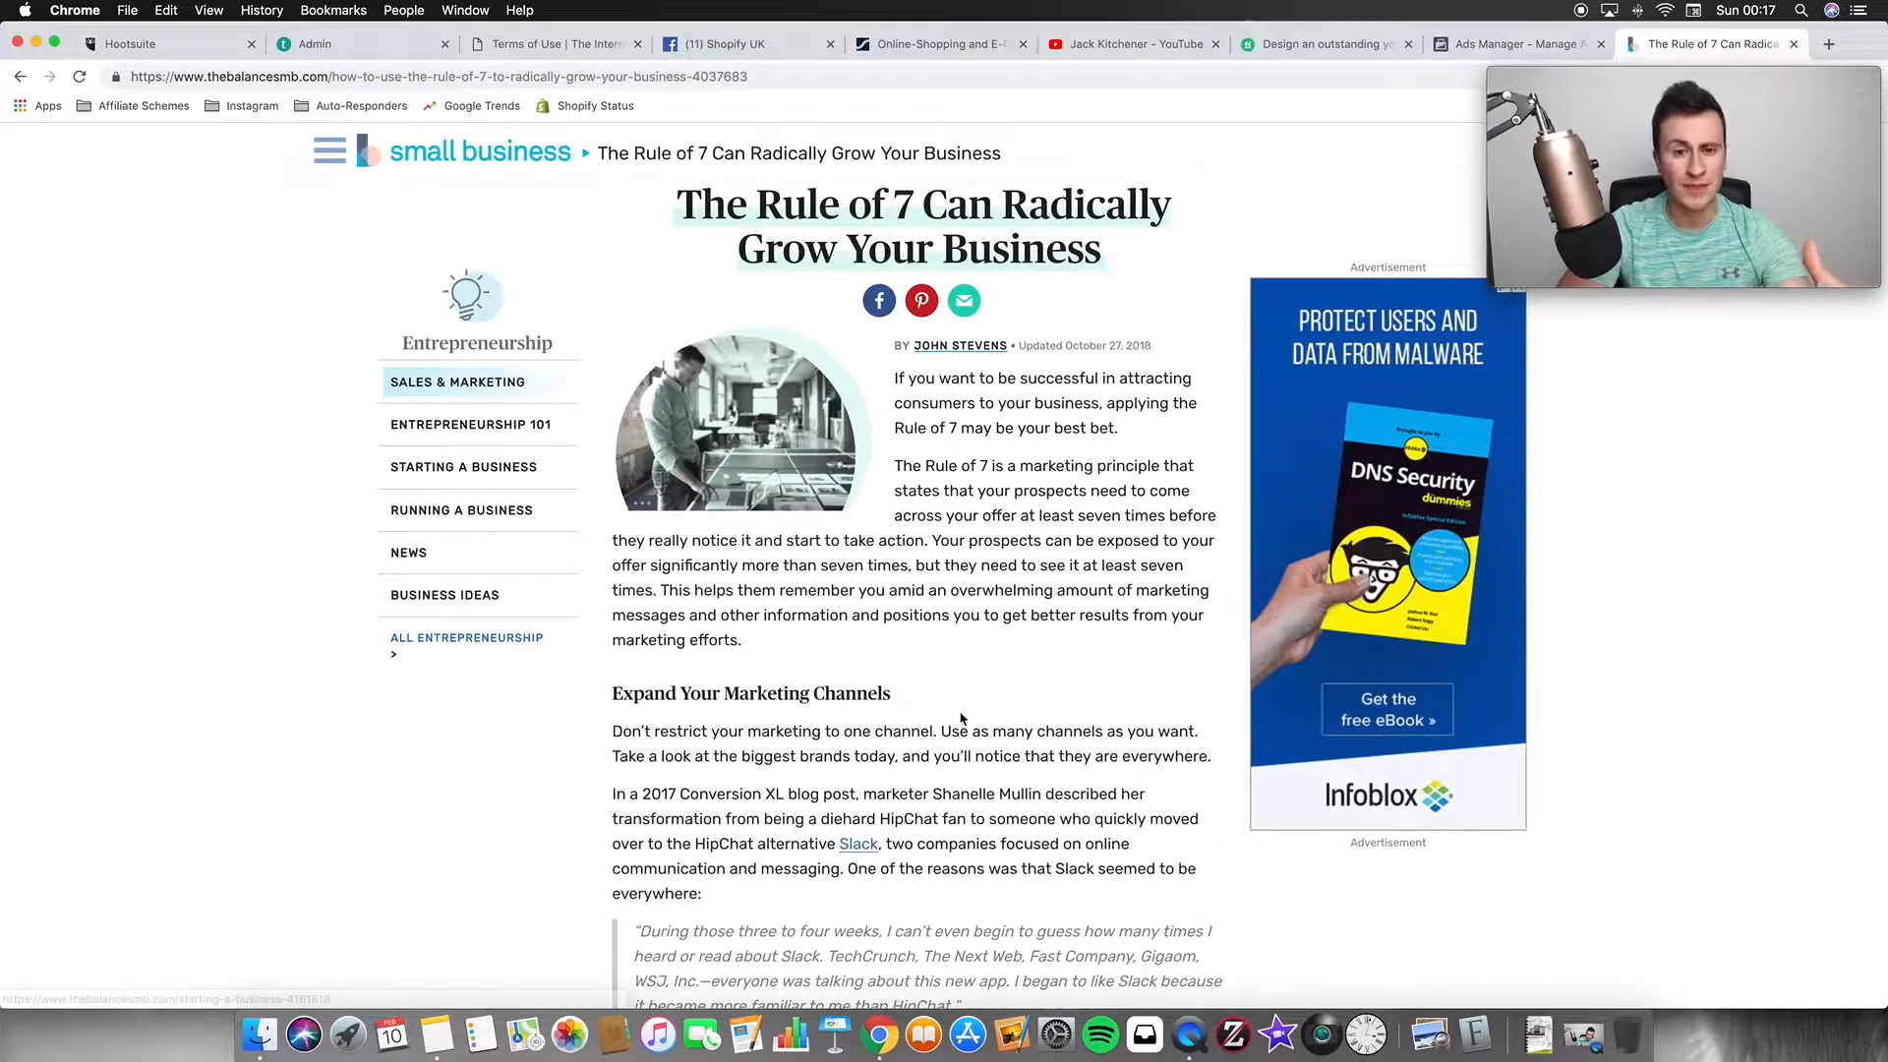
scroll(787, 551, down, 1)
scroll(960, 712, up, 2)
scroll(954, 698, down, 1)
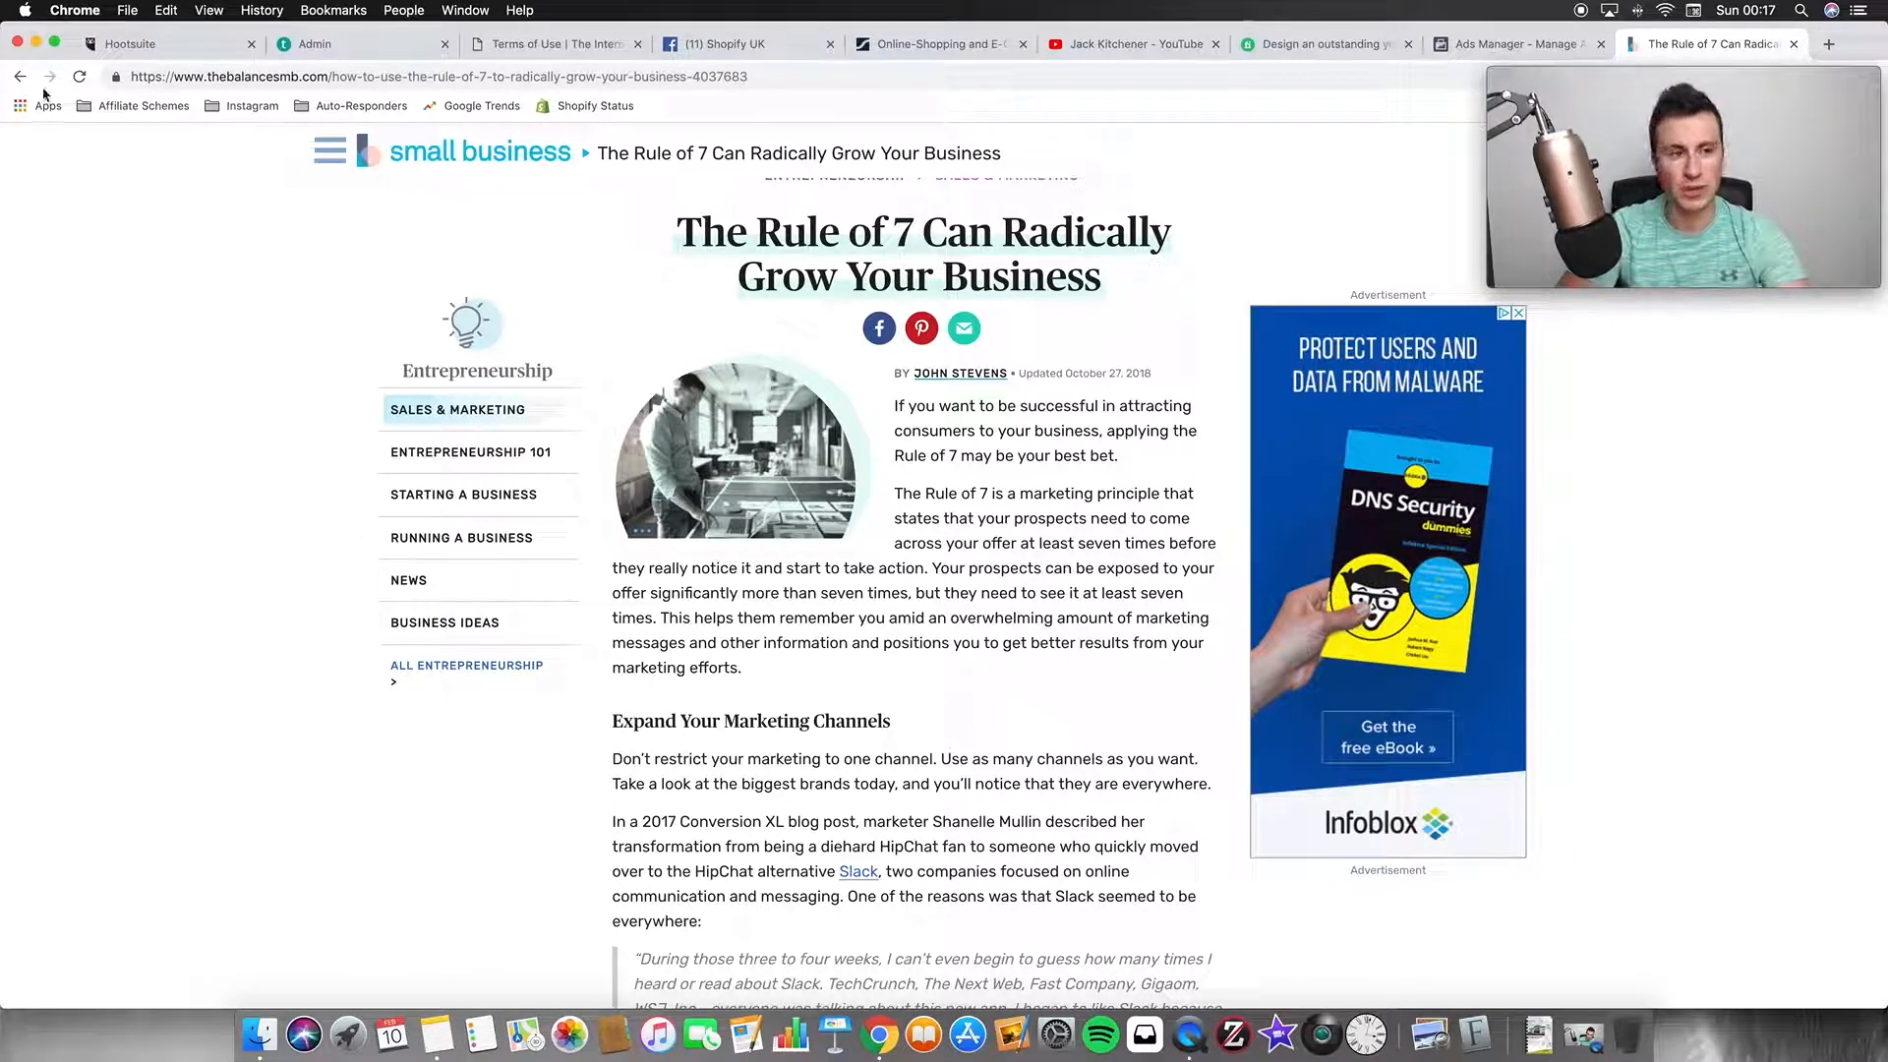
scroll(982, 593, down, 3)
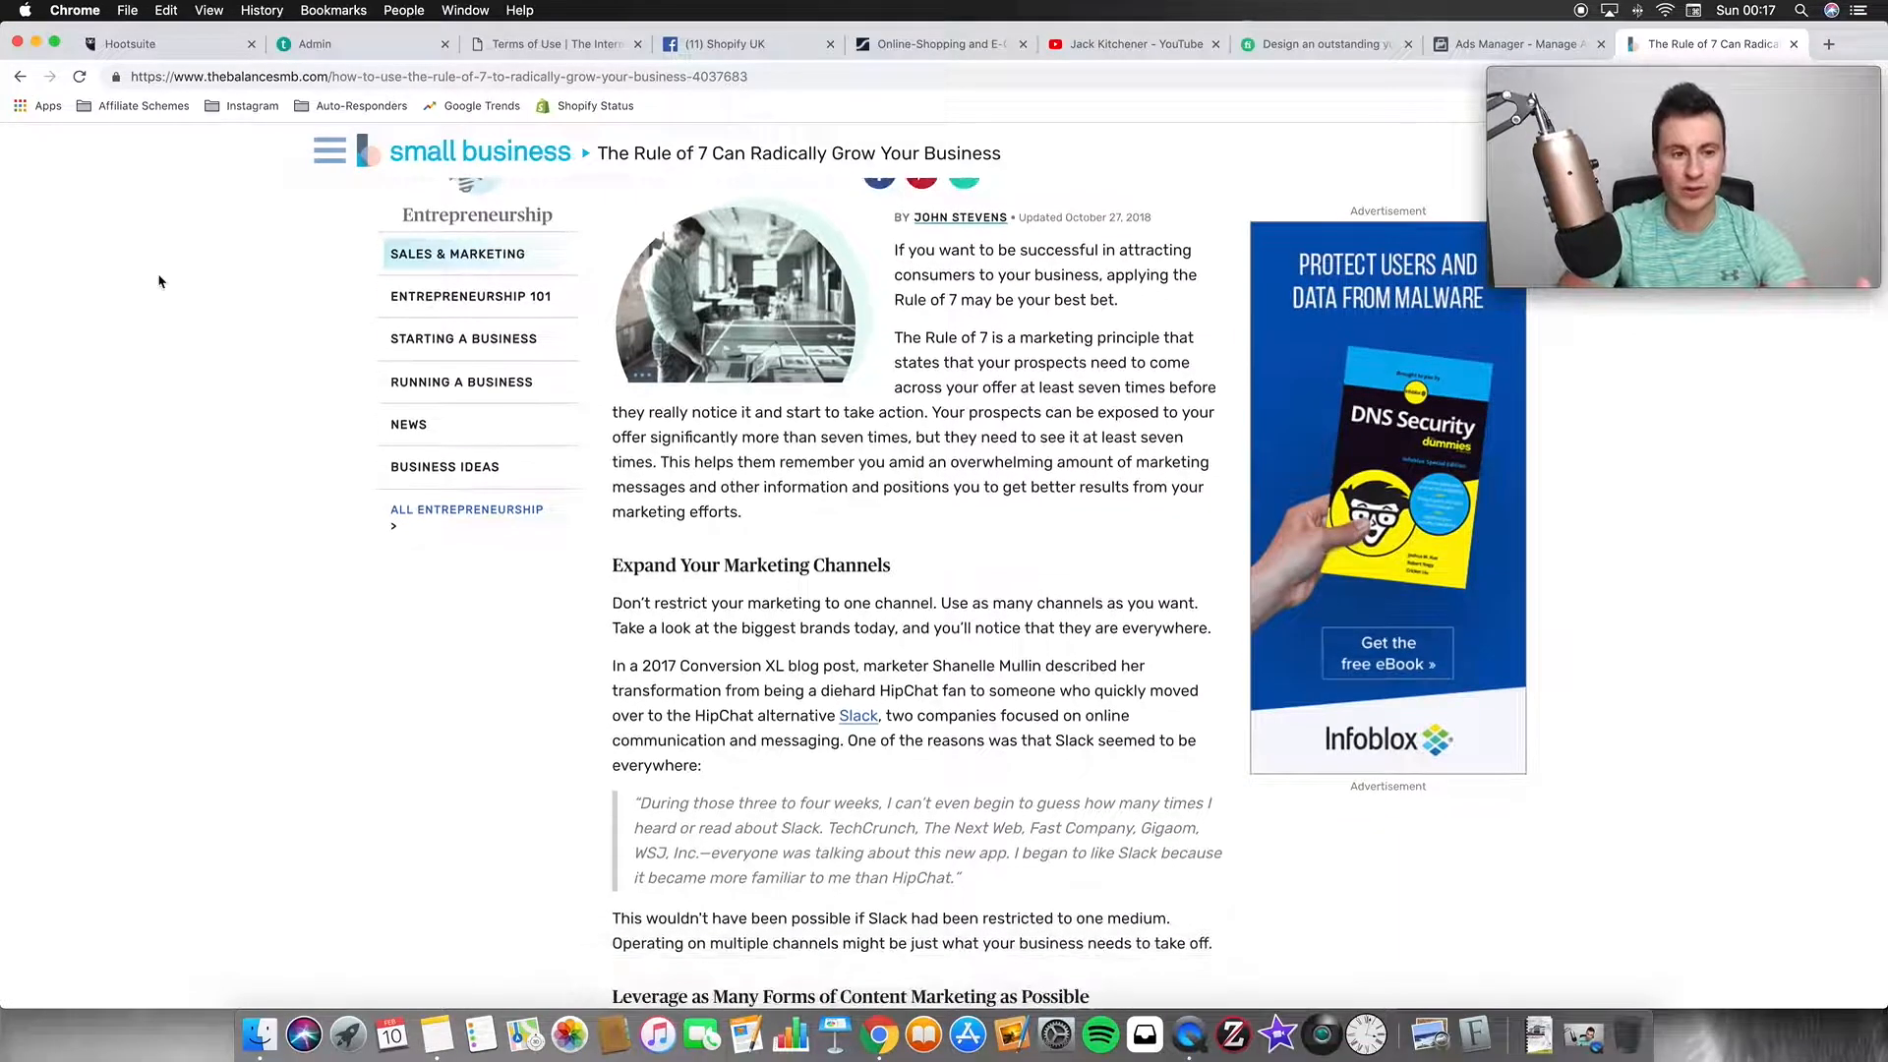
Go back to the Google results on how often someone must see an ad and highlight part of the featured answer
click(20, 77)
scroll(108, 394, up, 5)
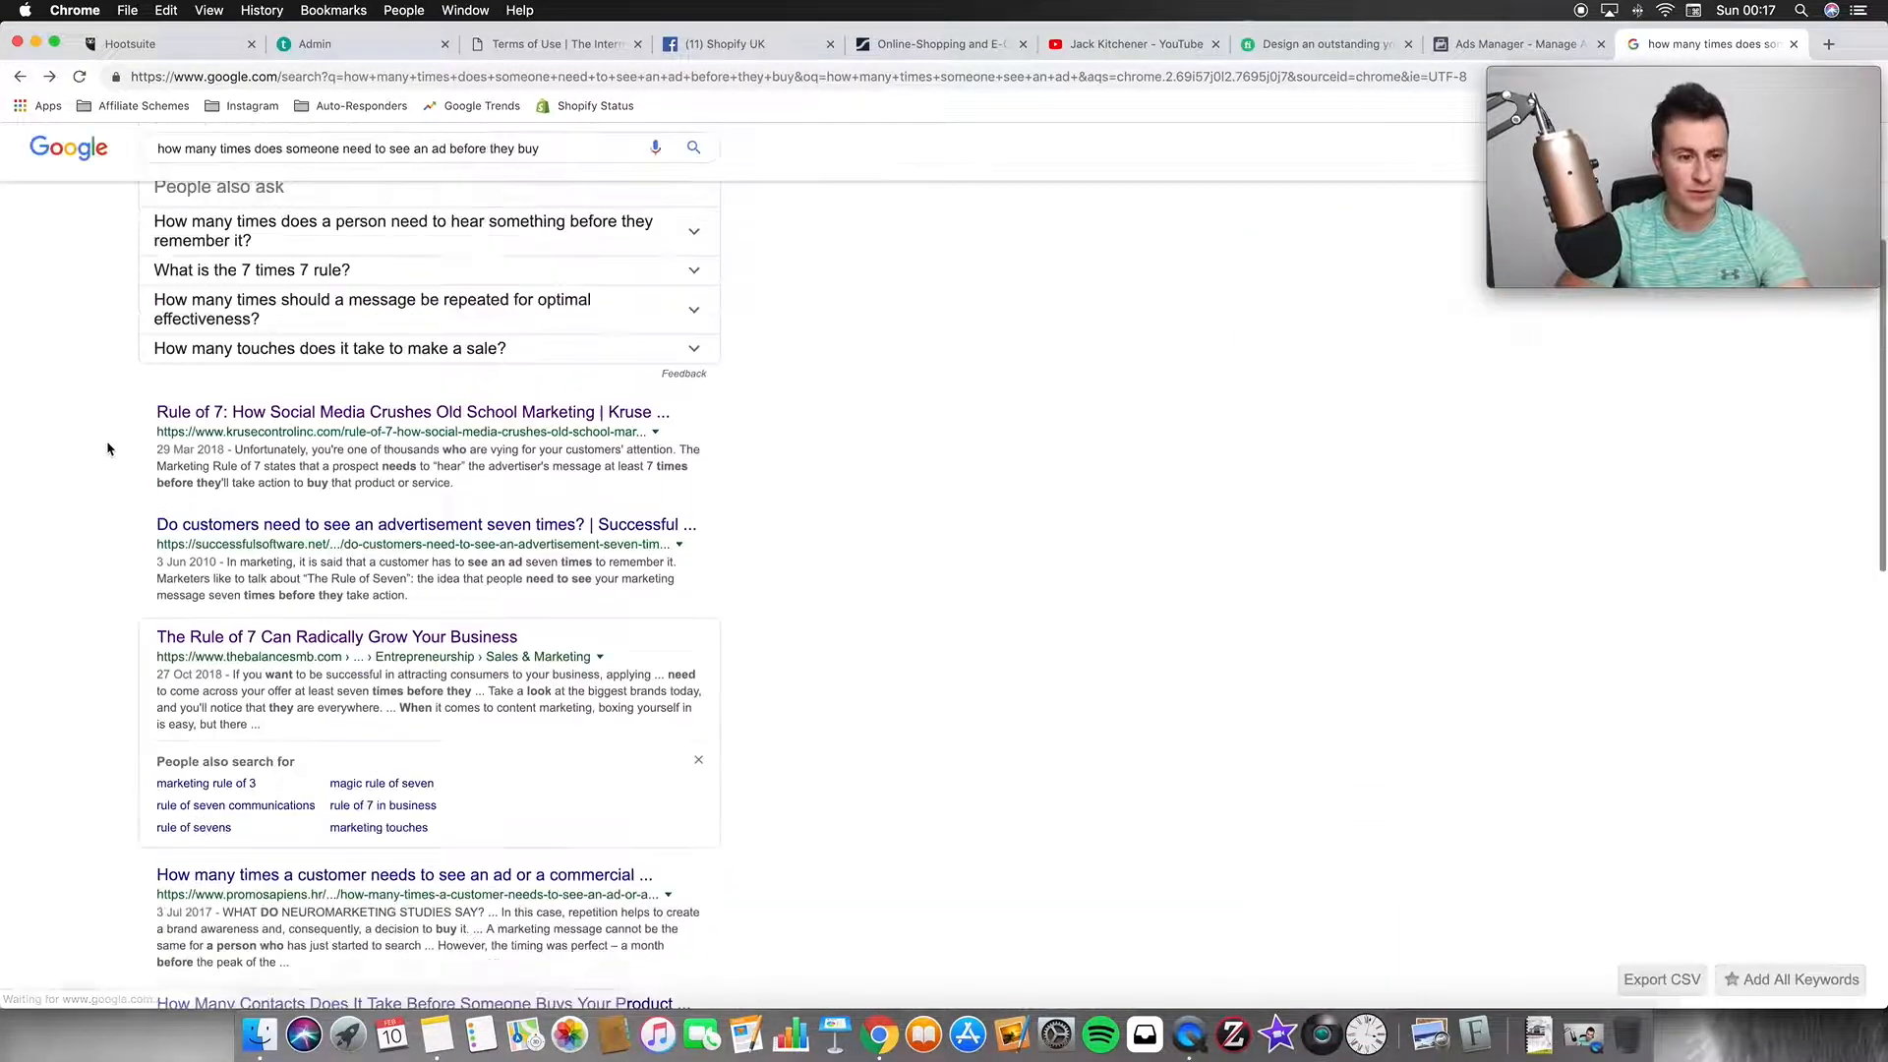
scroll(96, 470, up, 2)
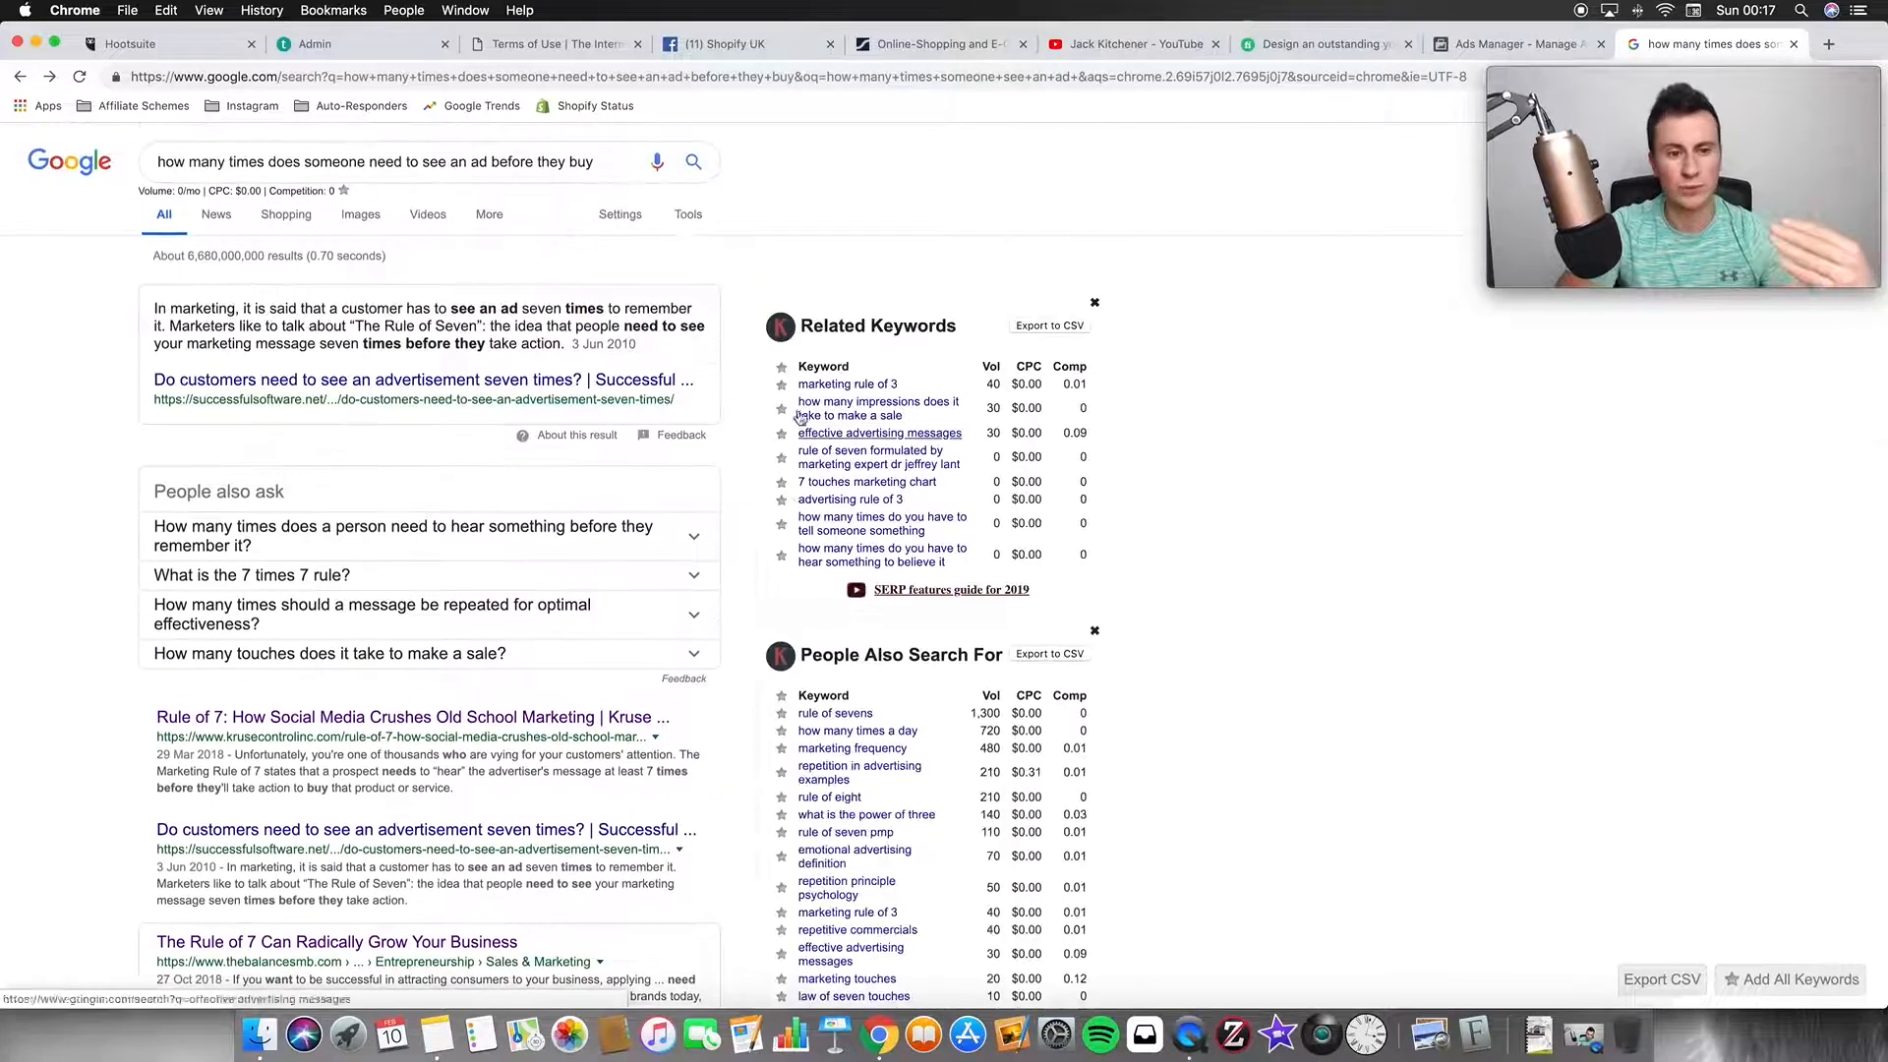
drag(191, 309, 429, 321)
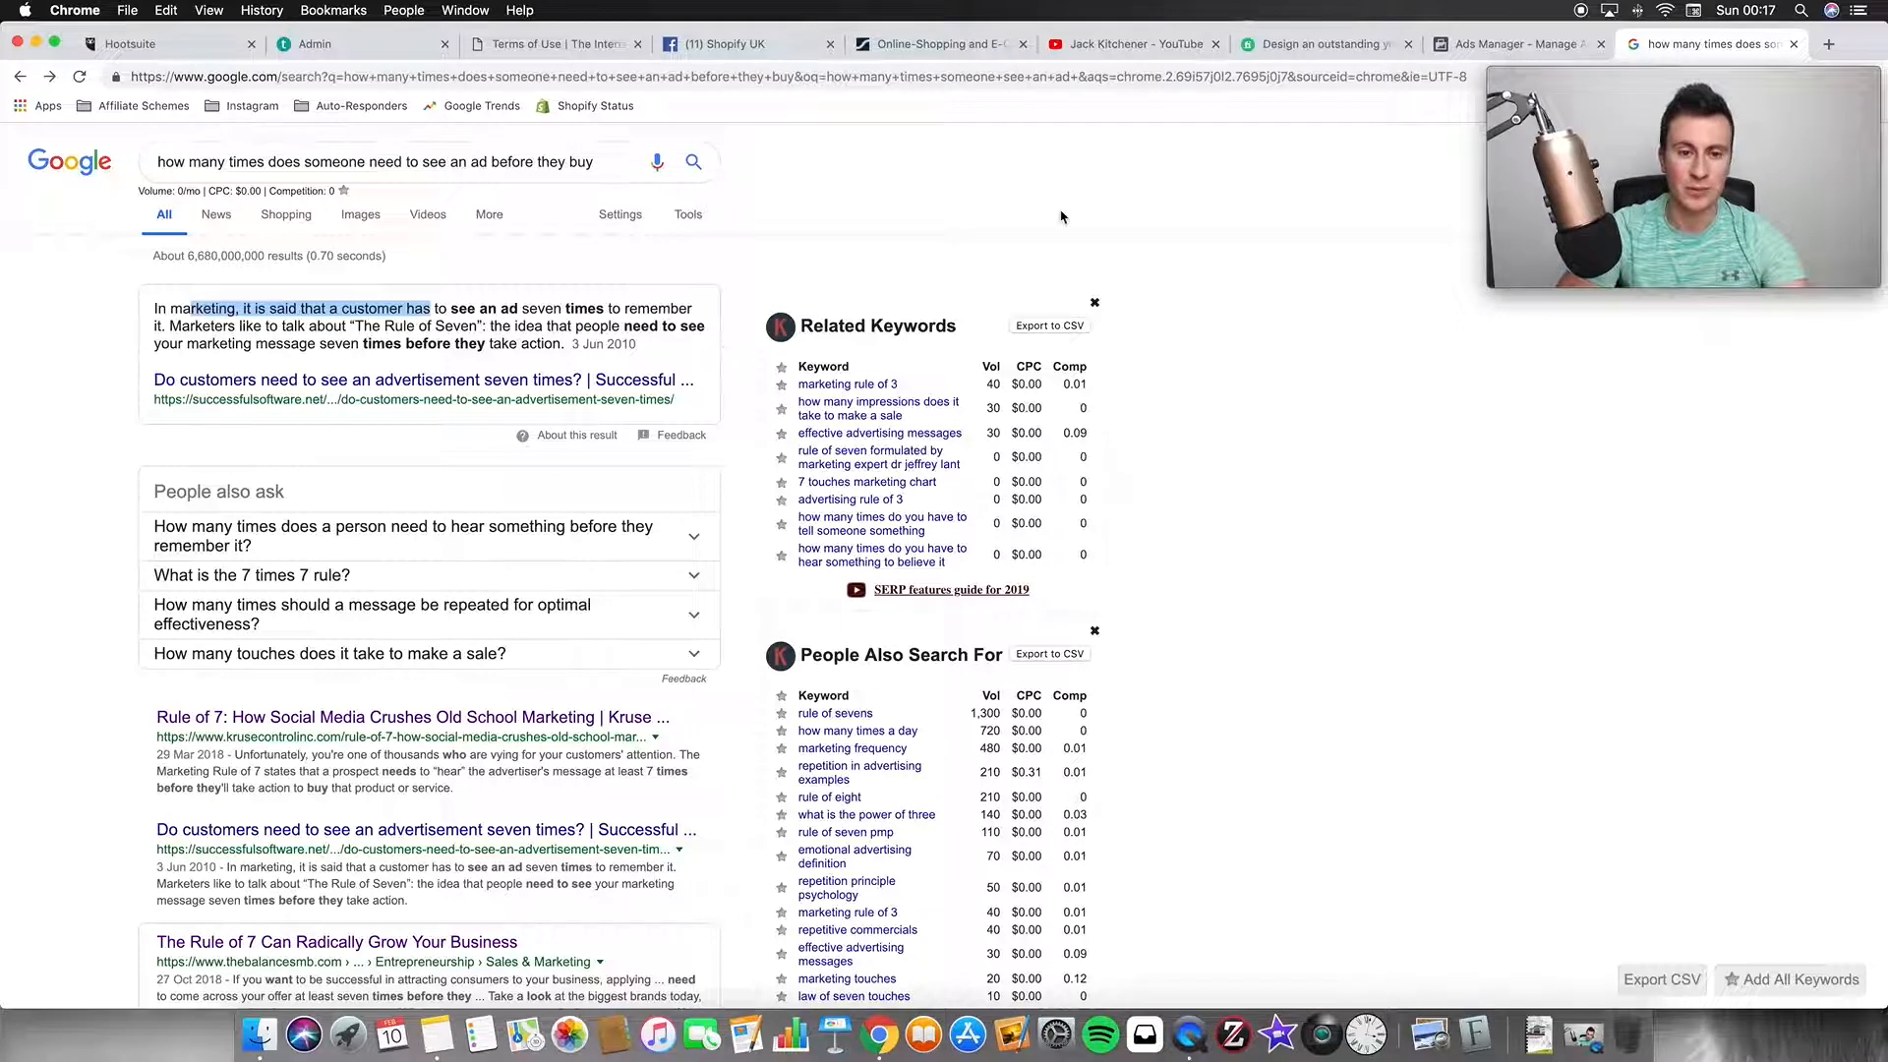
Switch to Ads Manager, create a new campaign with the Conversions objective and continue to its ad set settings
click(1485, 46)
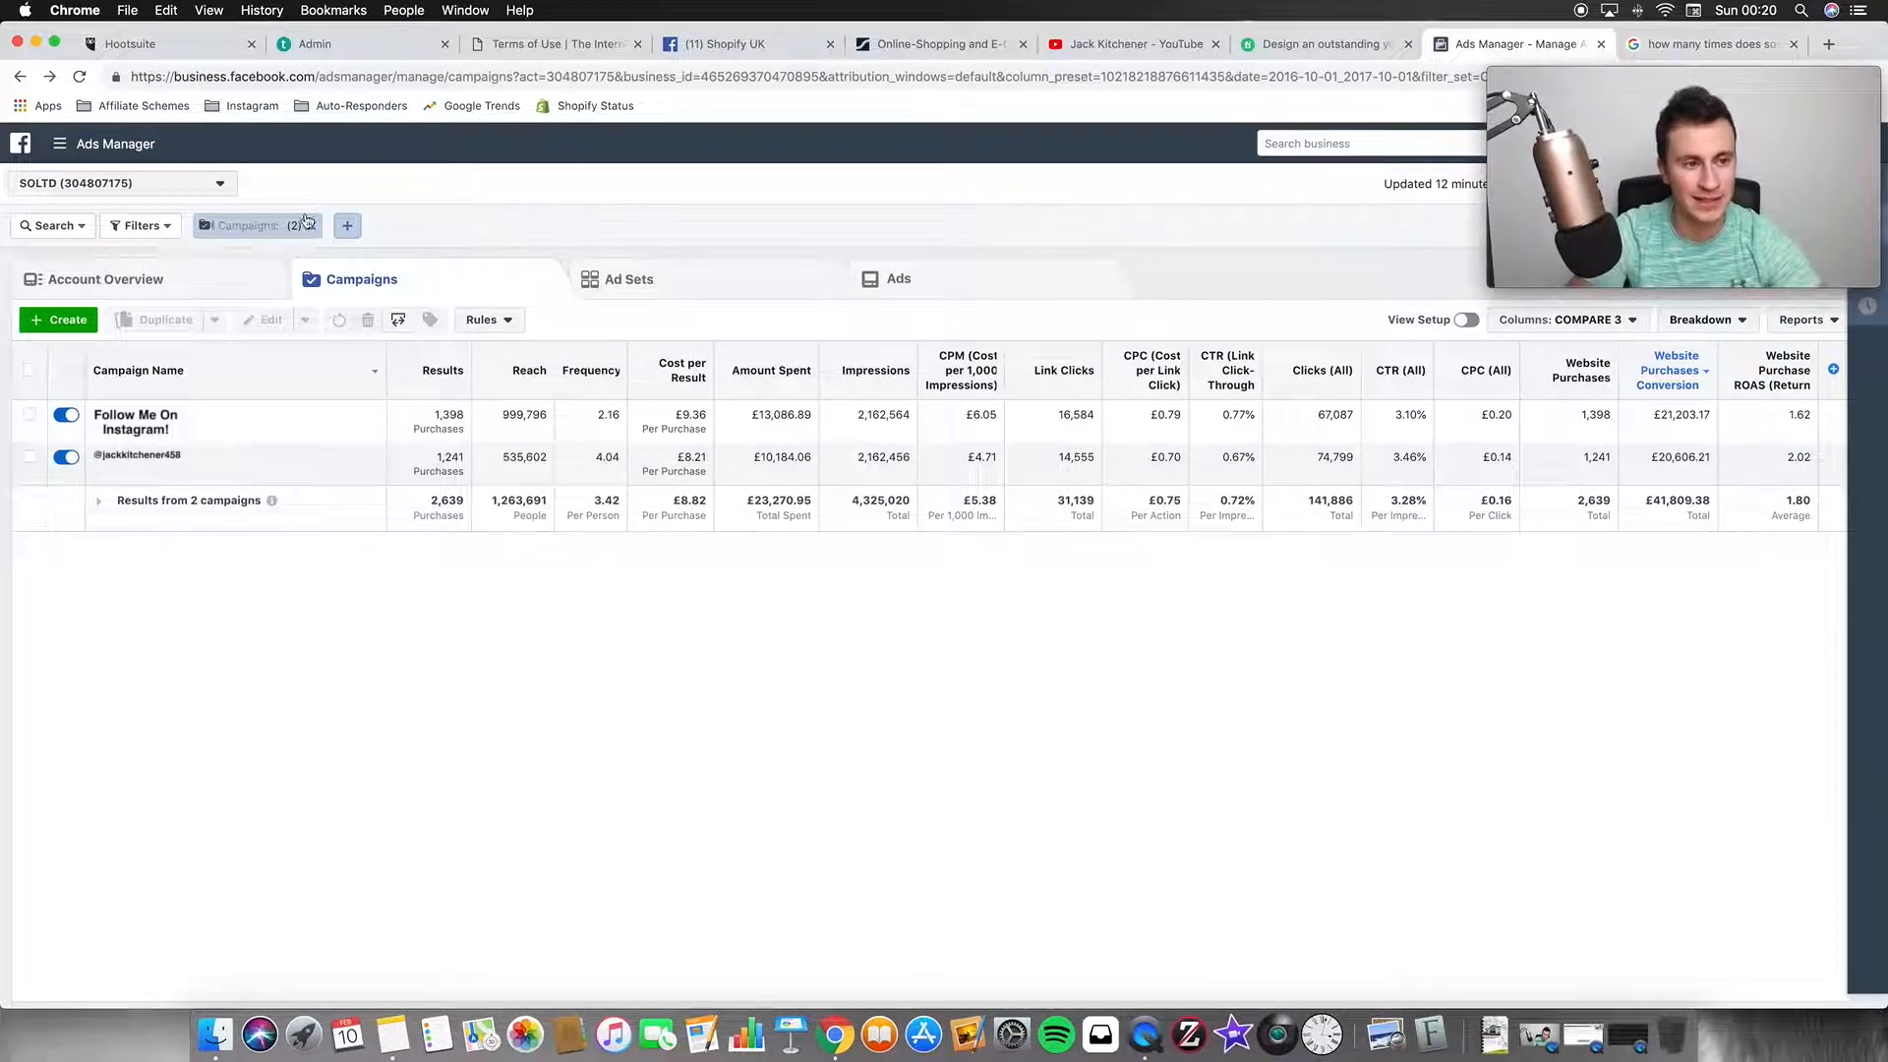
key(super+r)
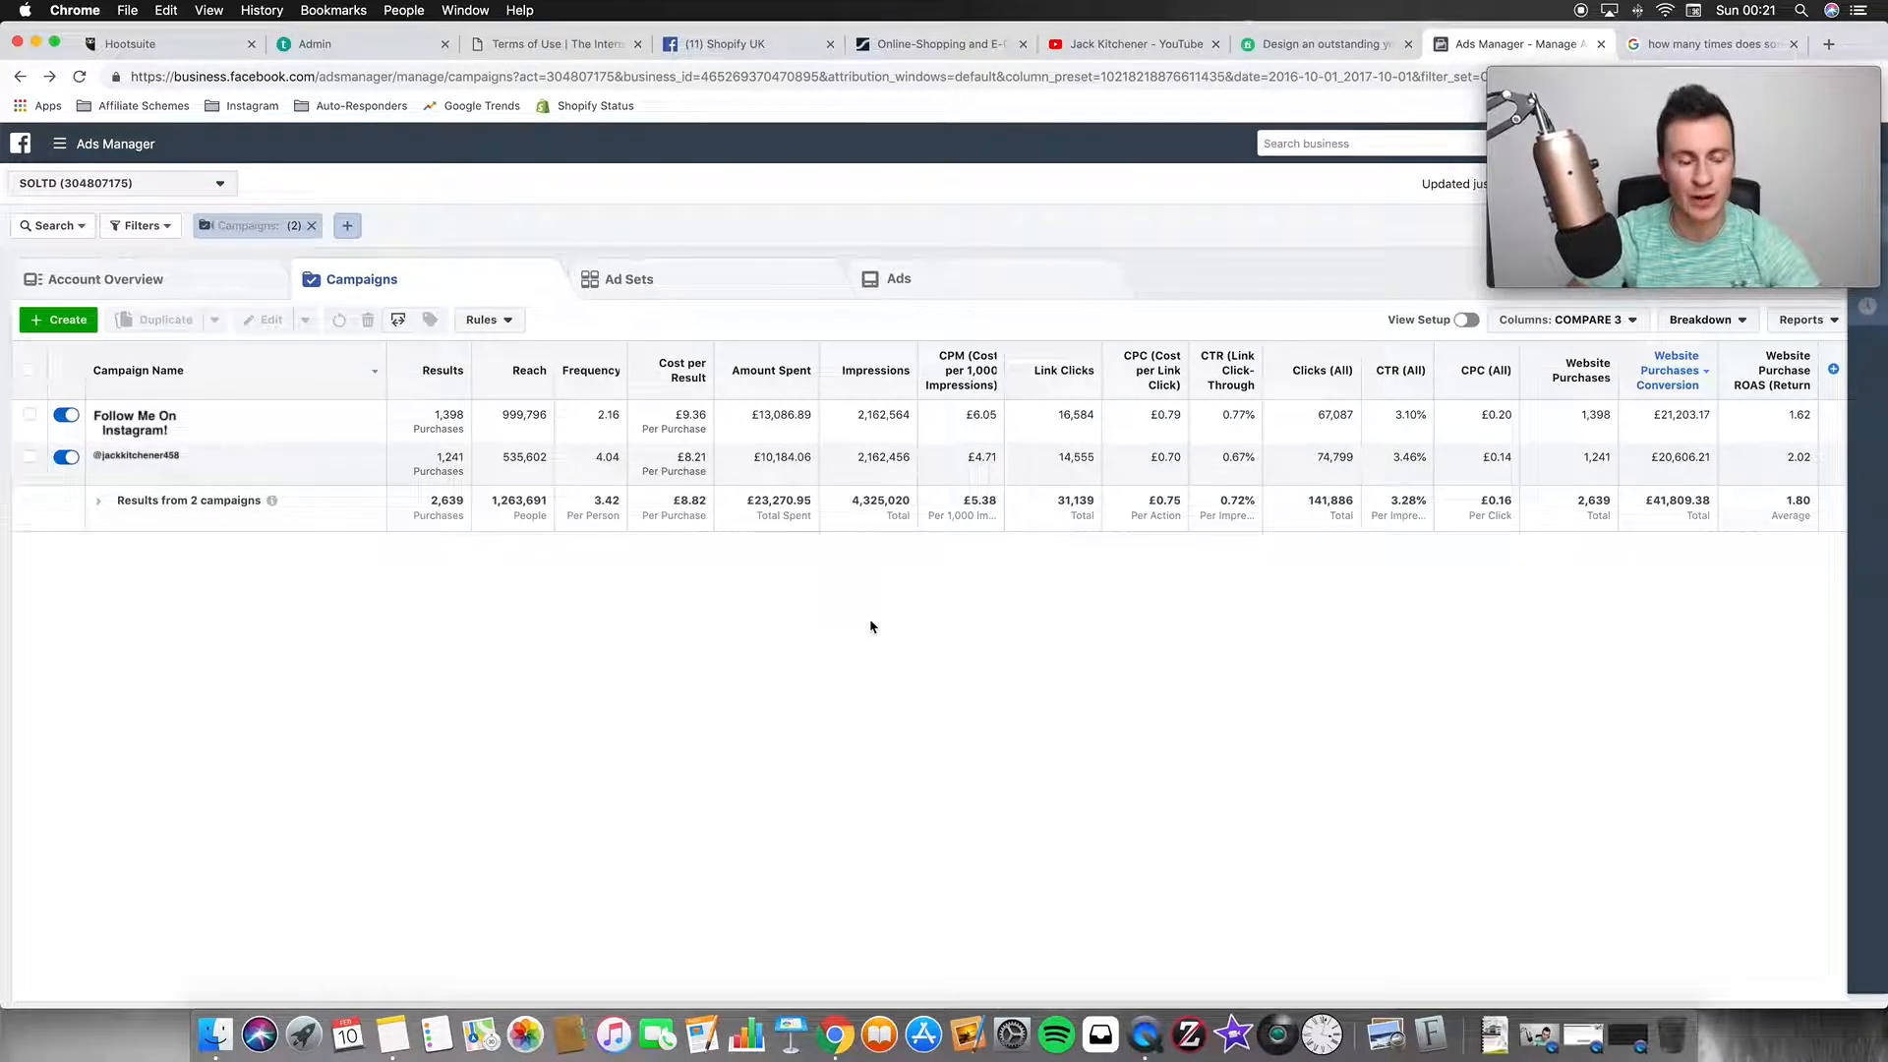
click(77, 330)
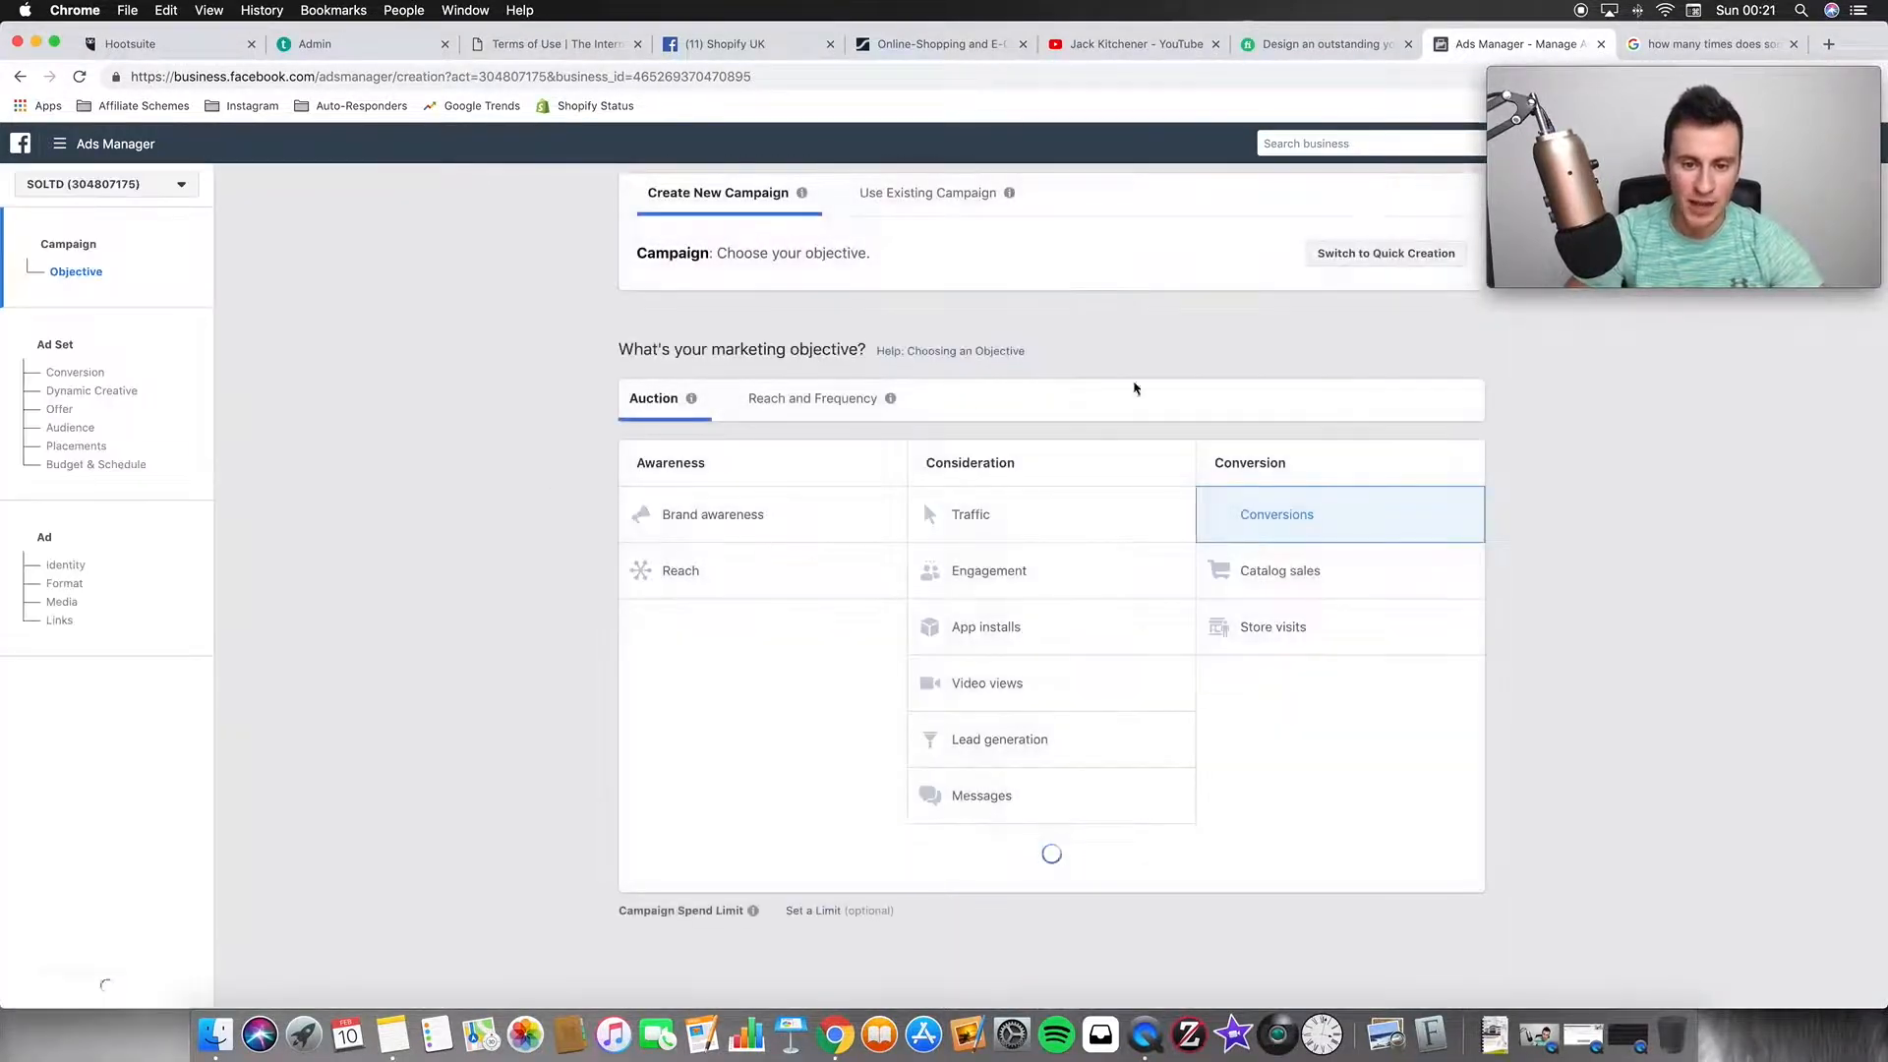
click(1227, 498)
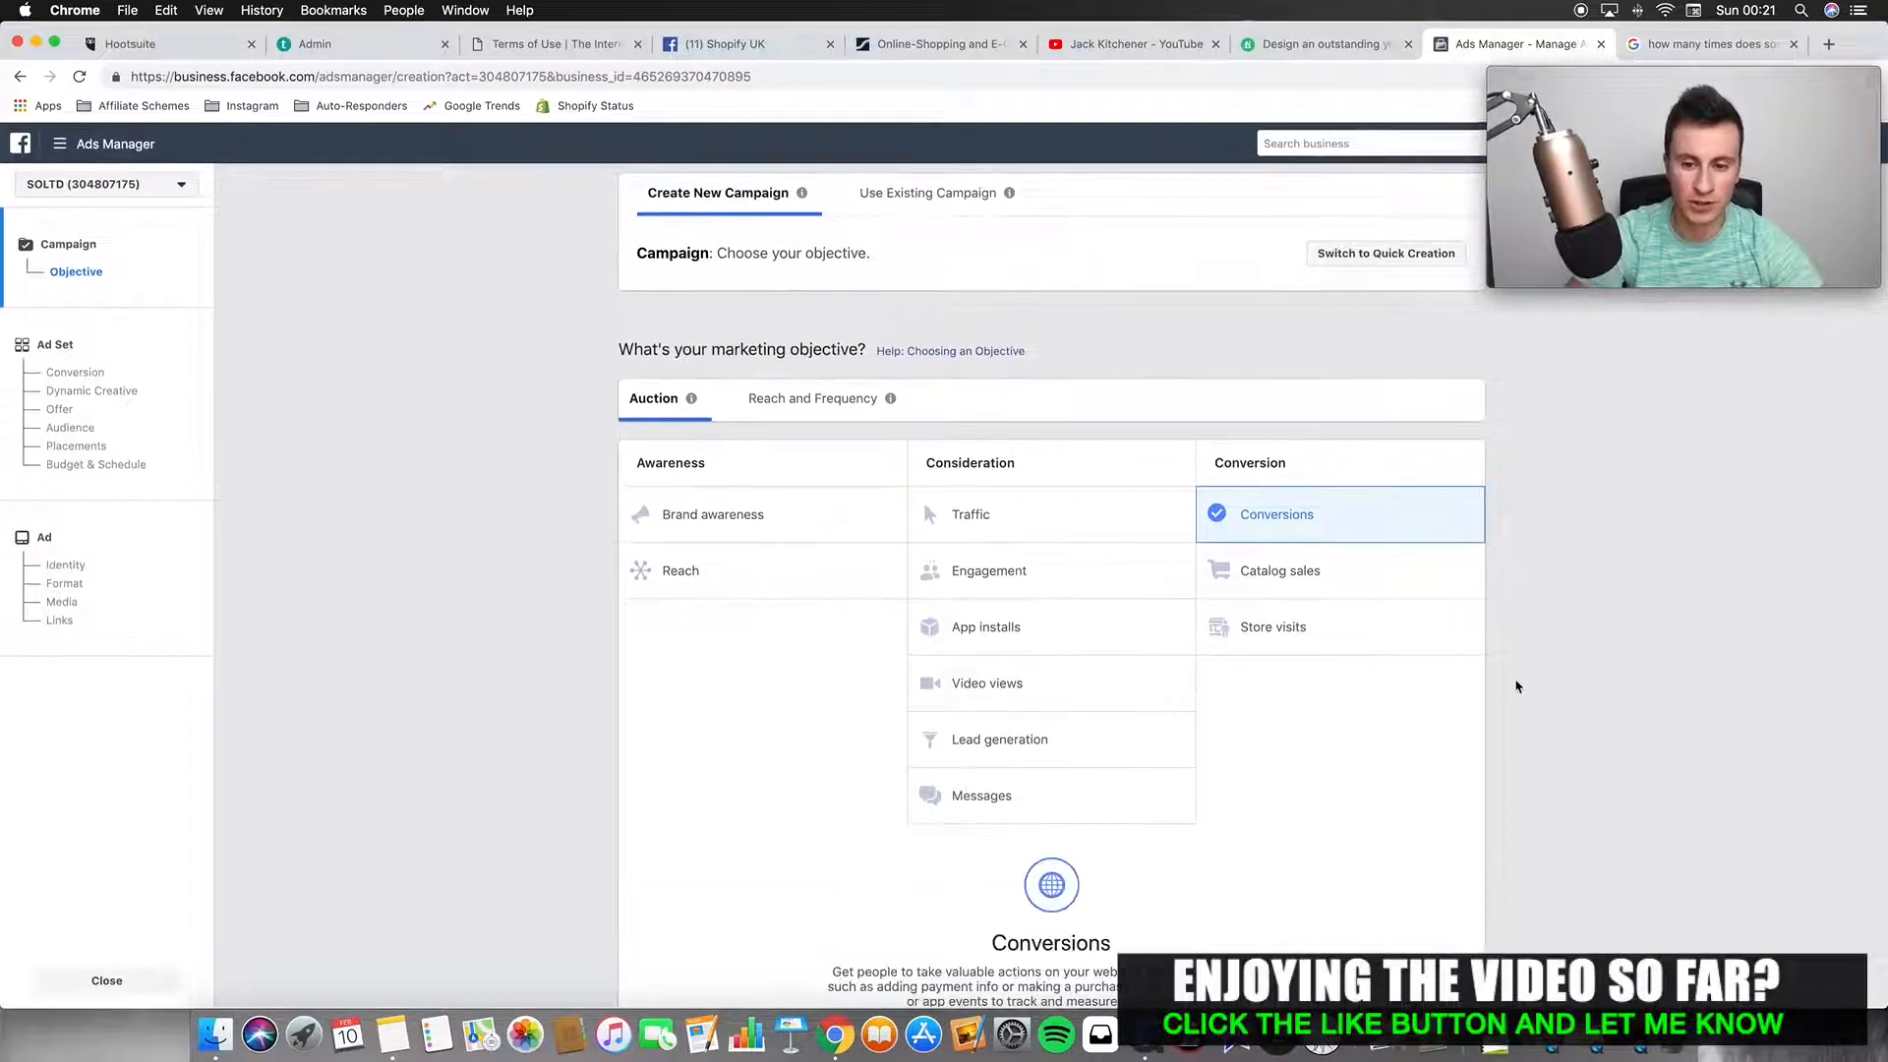
scroll(1517, 686, down, 3)
click(1082, 803)
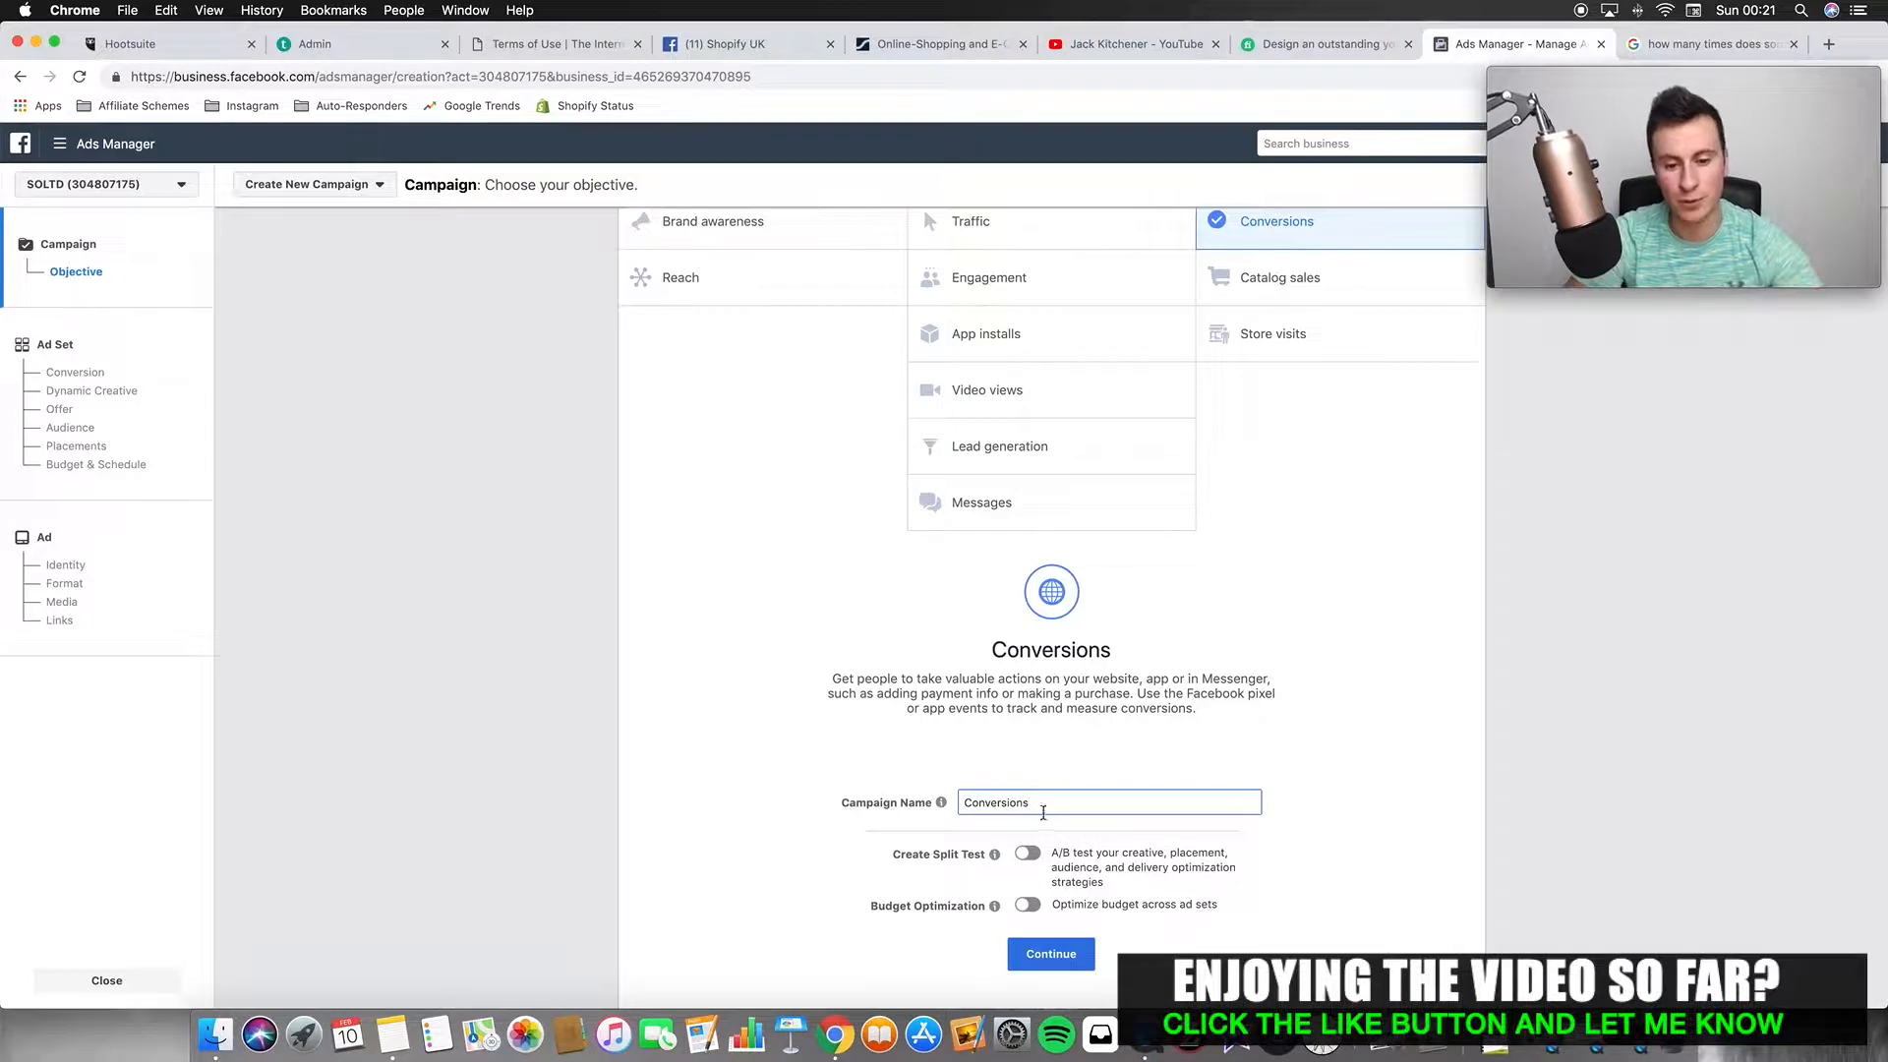
scroll(833, 768, down, 1)
click(1050, 918)
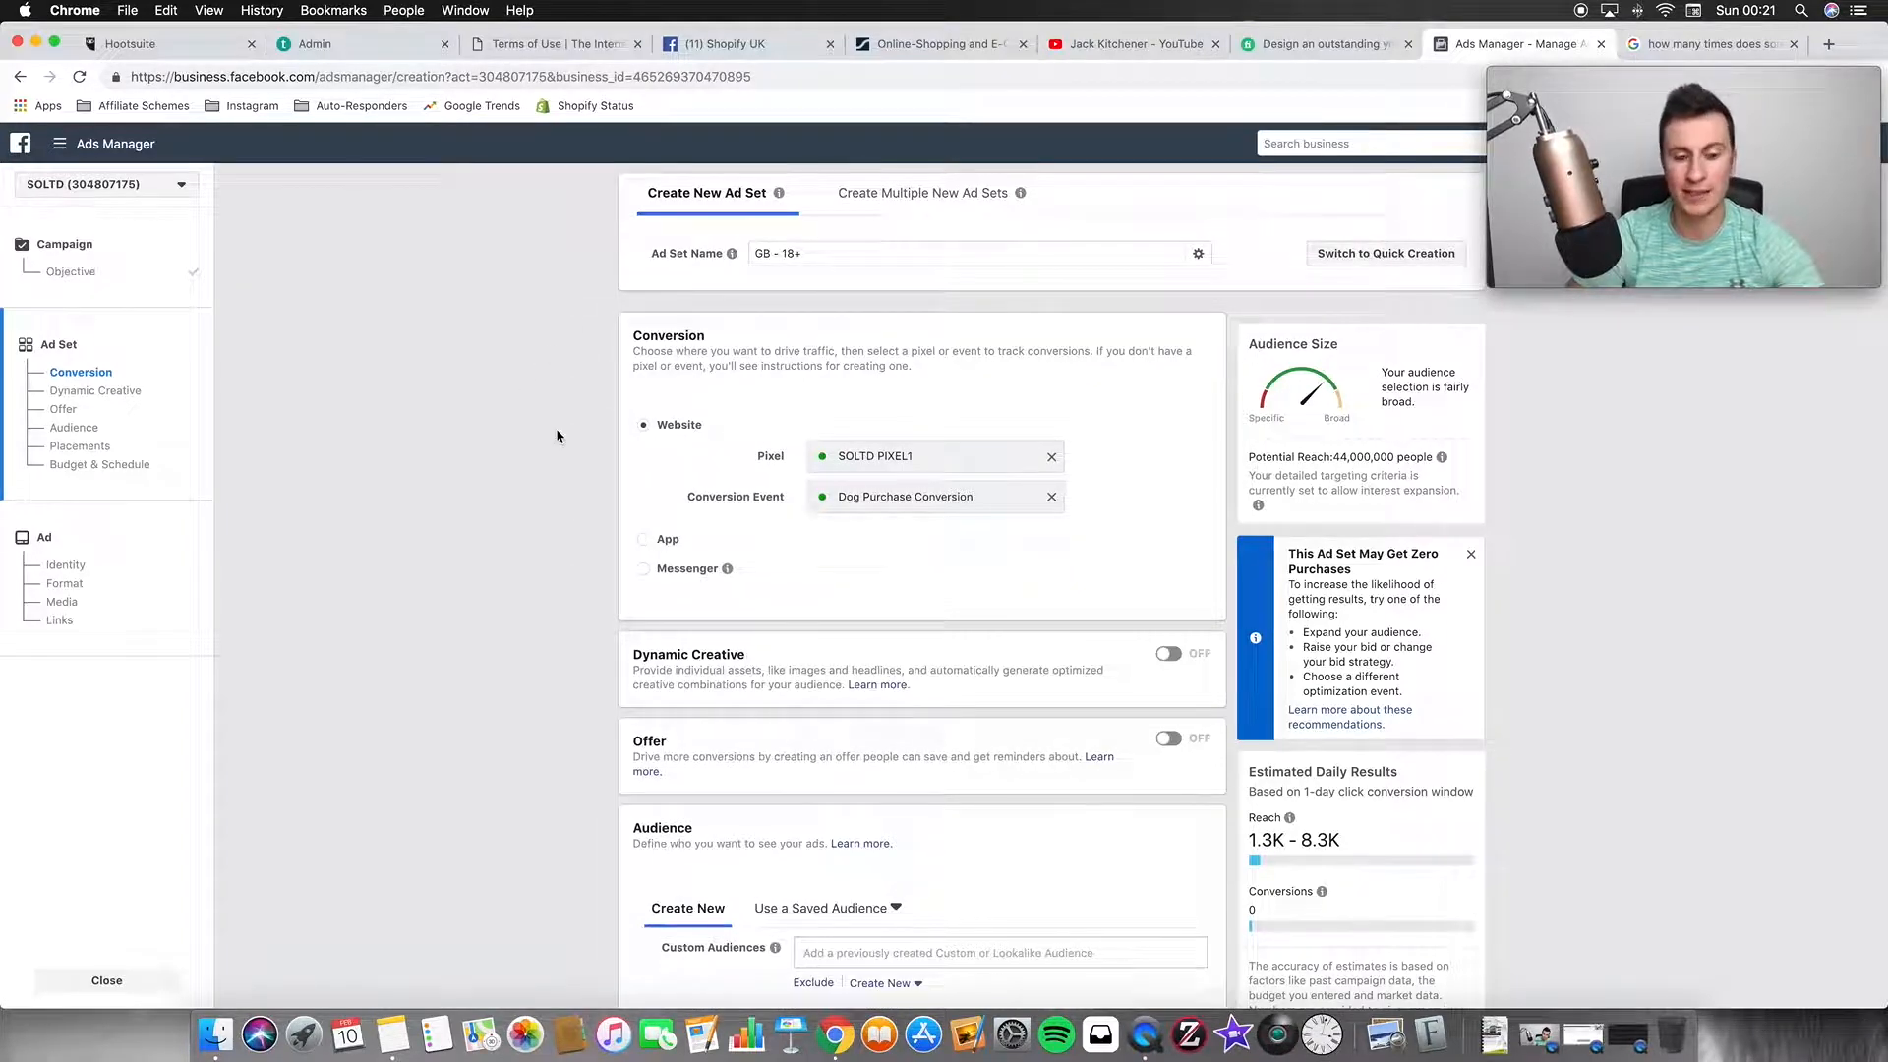
Review the new ad set's settings, especially the website pixel and conversion event
scroll(556, 437, down, 5)
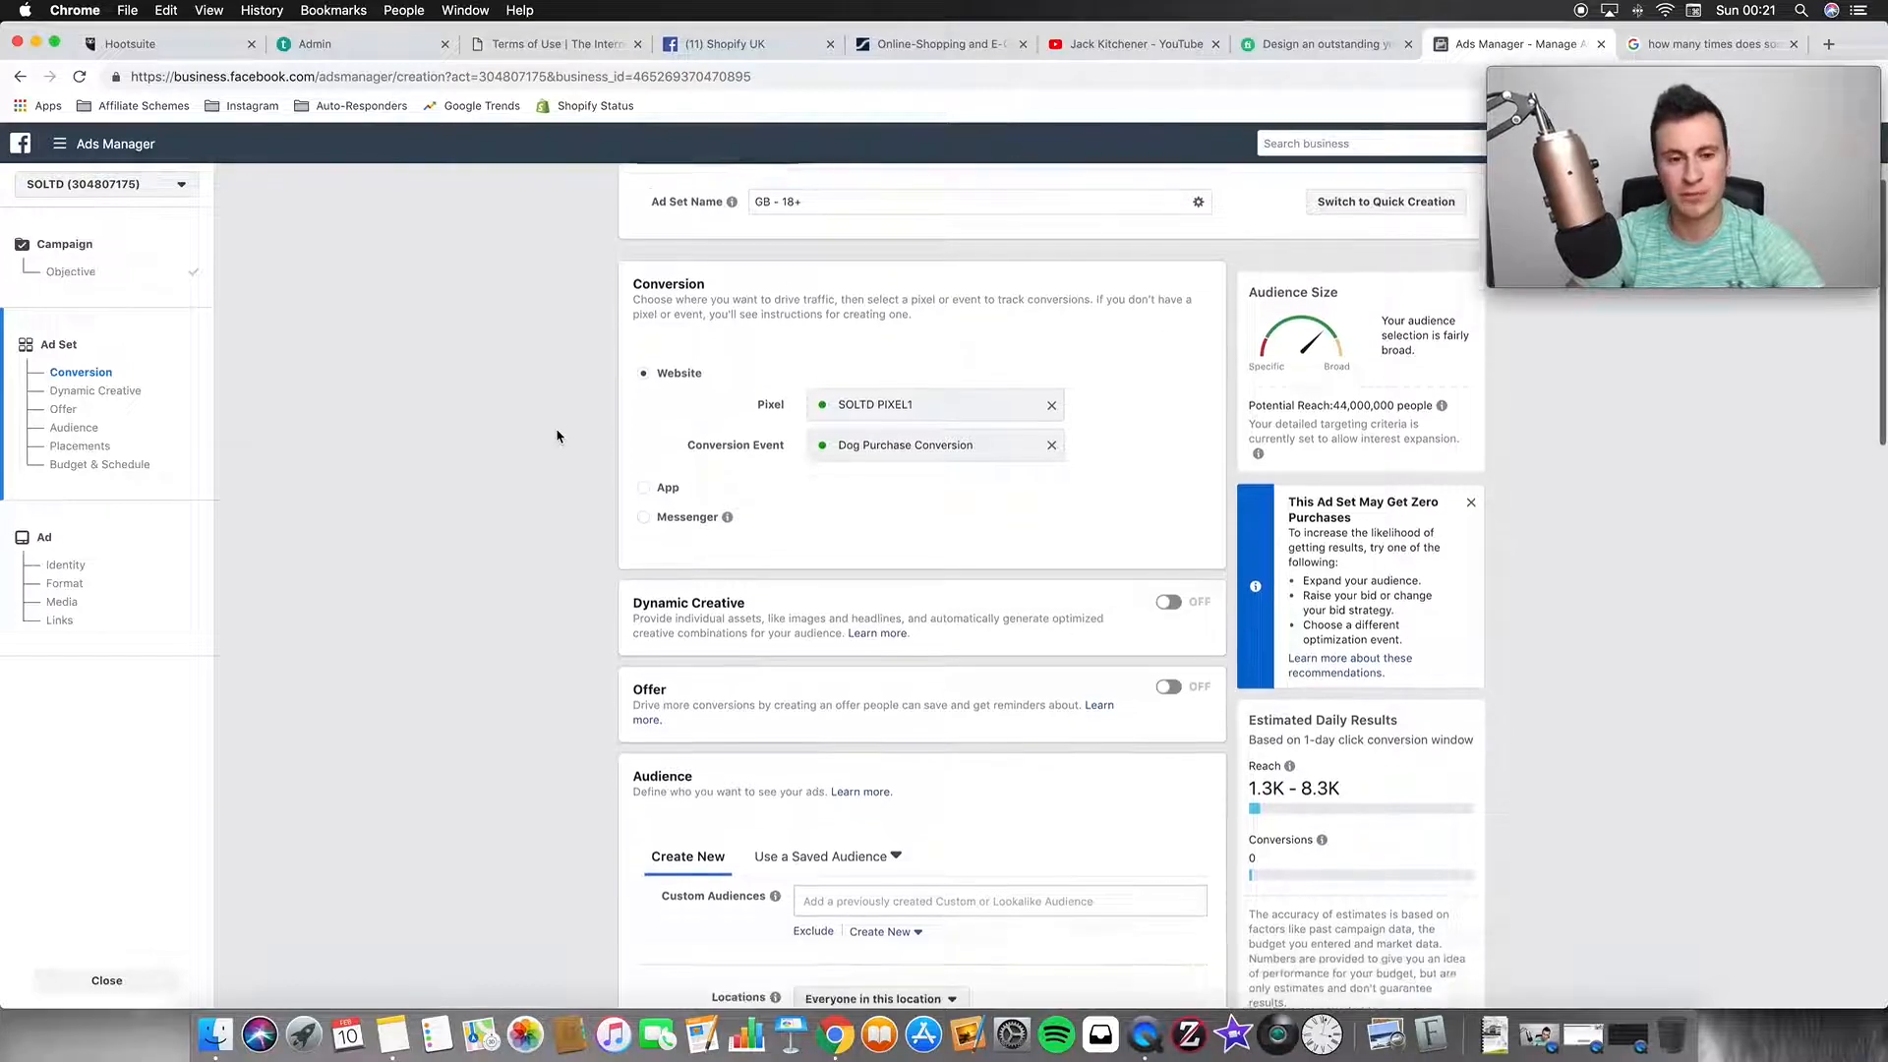
scroll(556, 436, down, 14)
scroll(556, 436, up, 19)
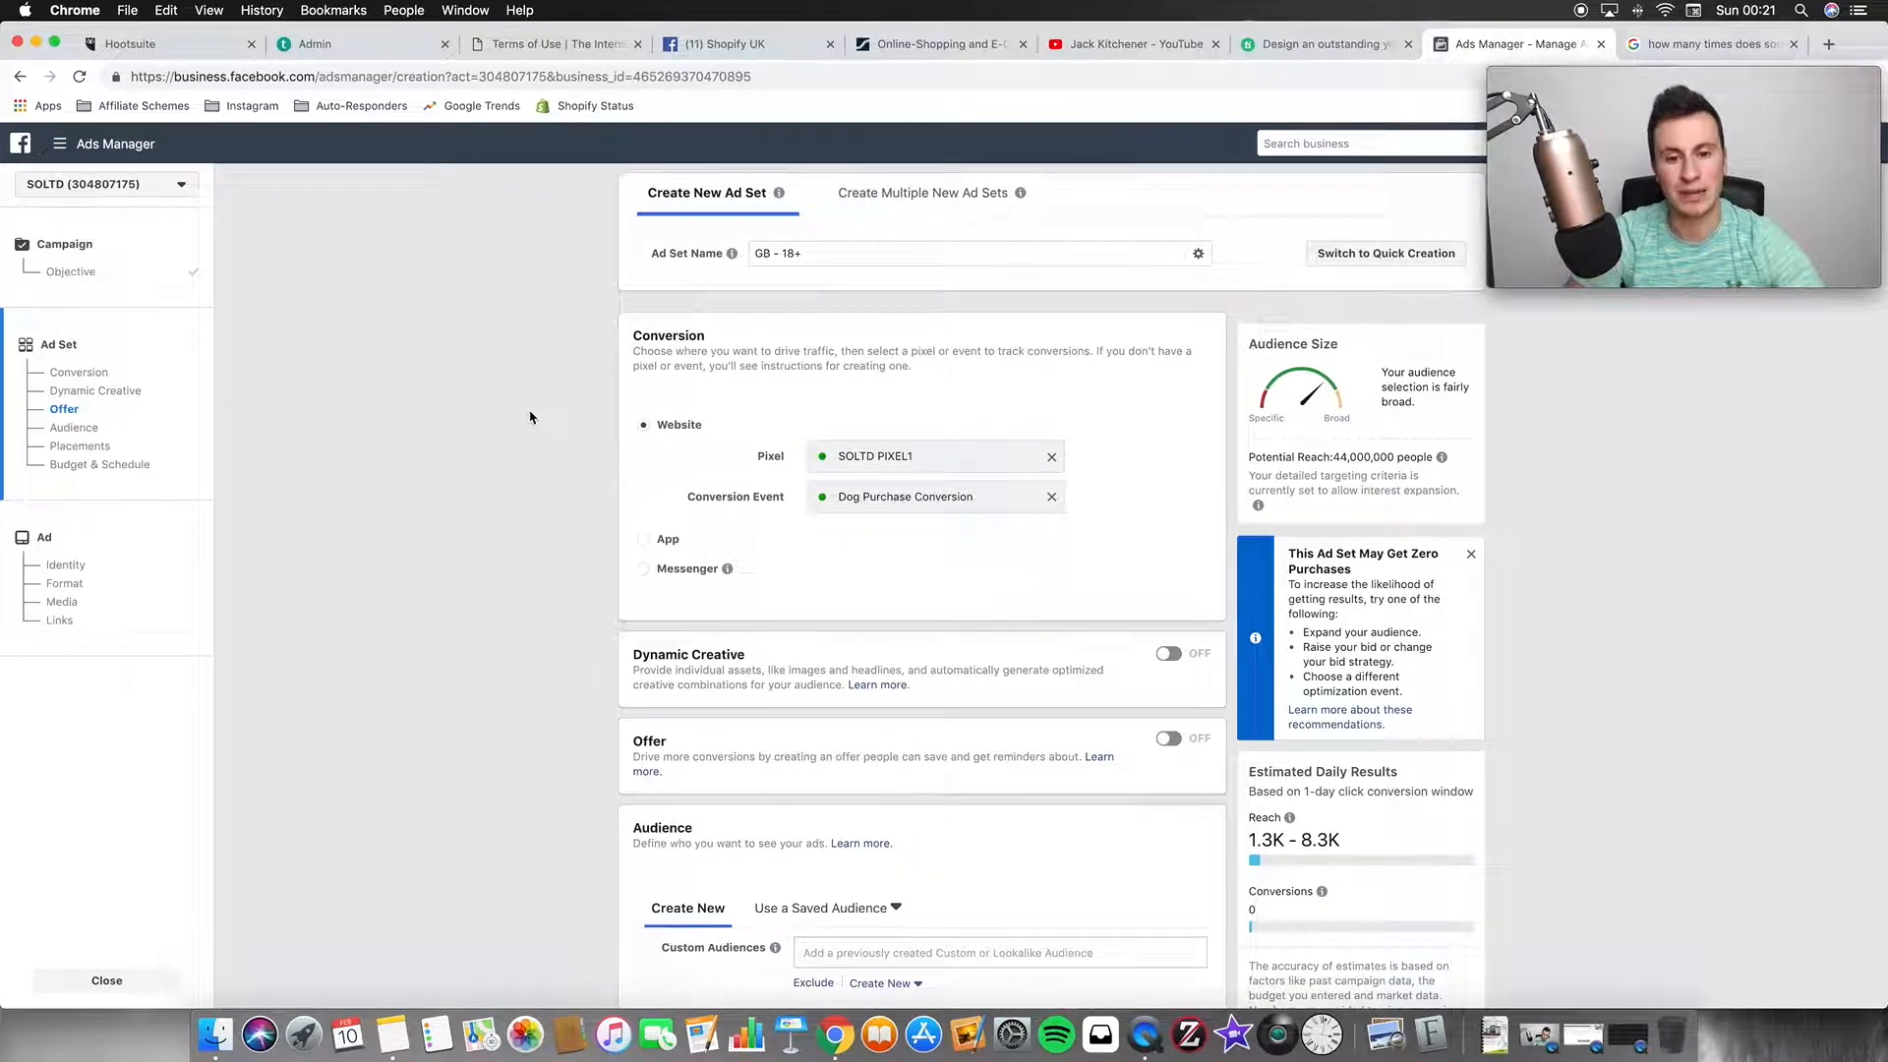
scroll(527, 413, down, 1)
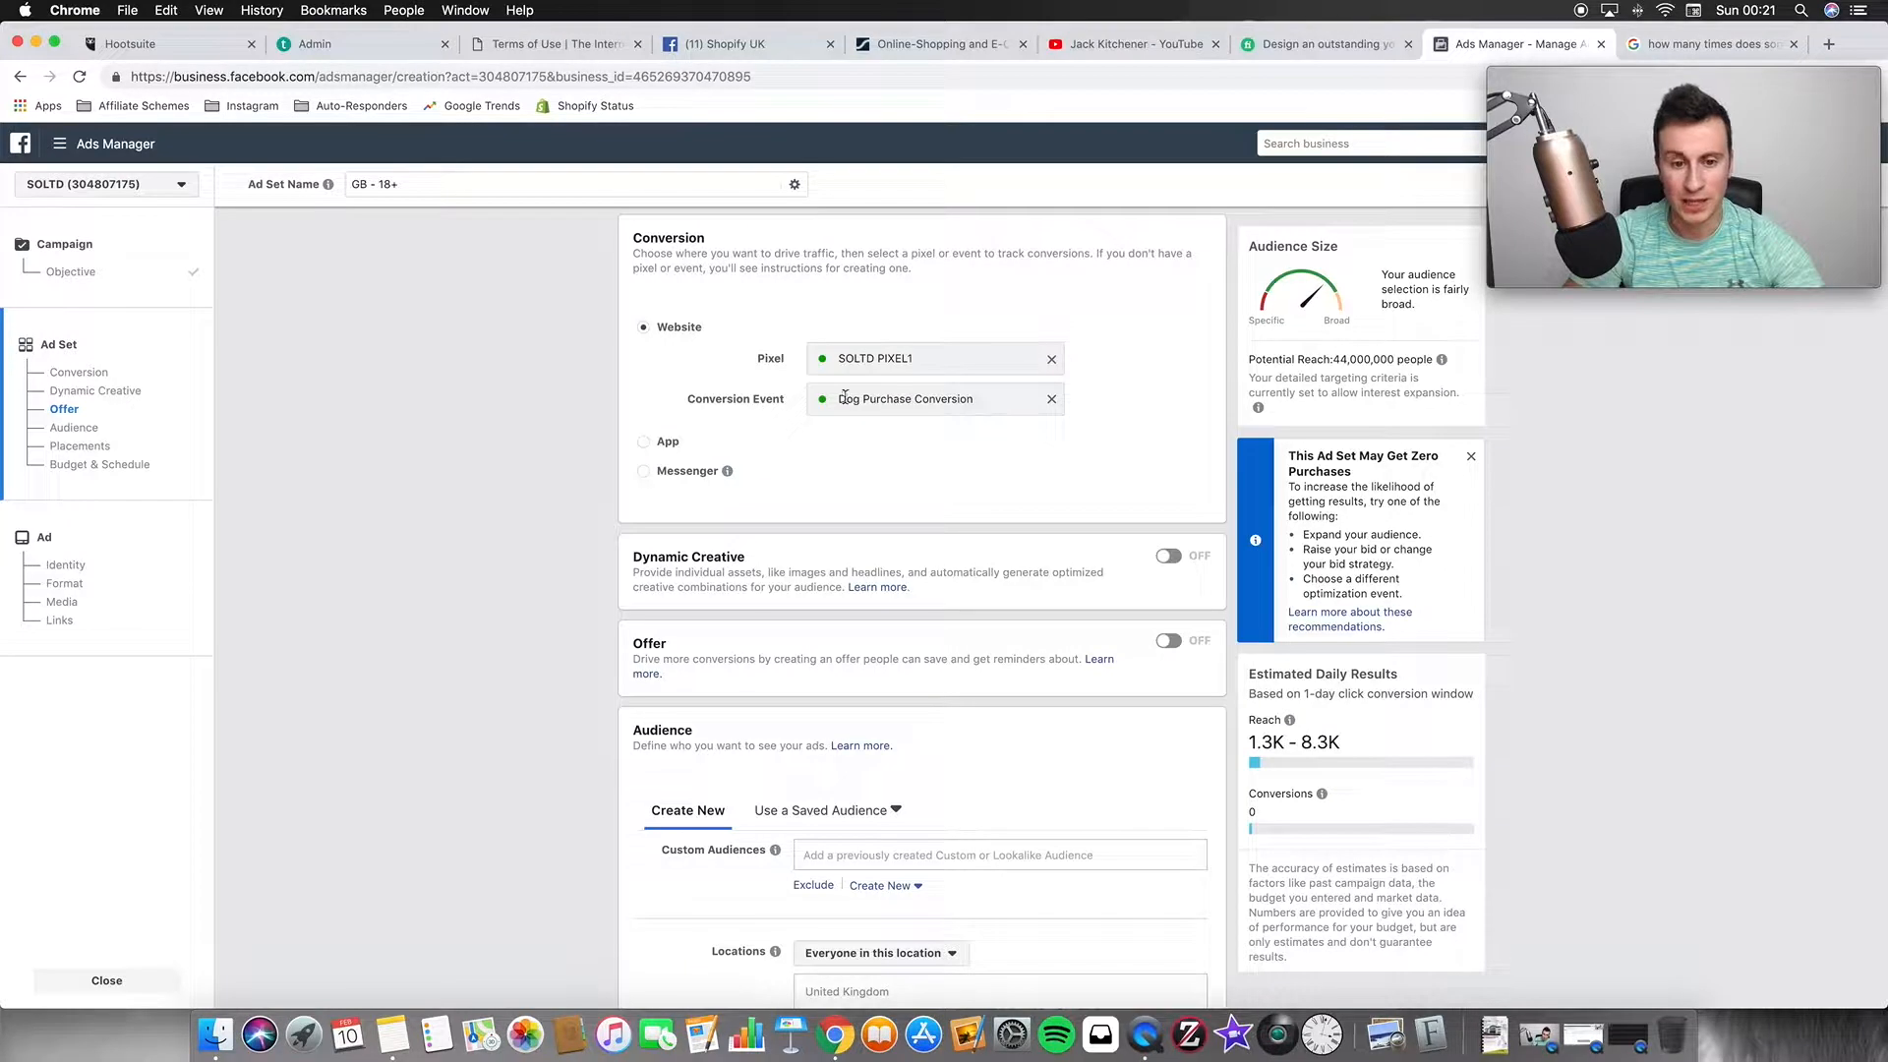
scroll(594, 408, down, 1)
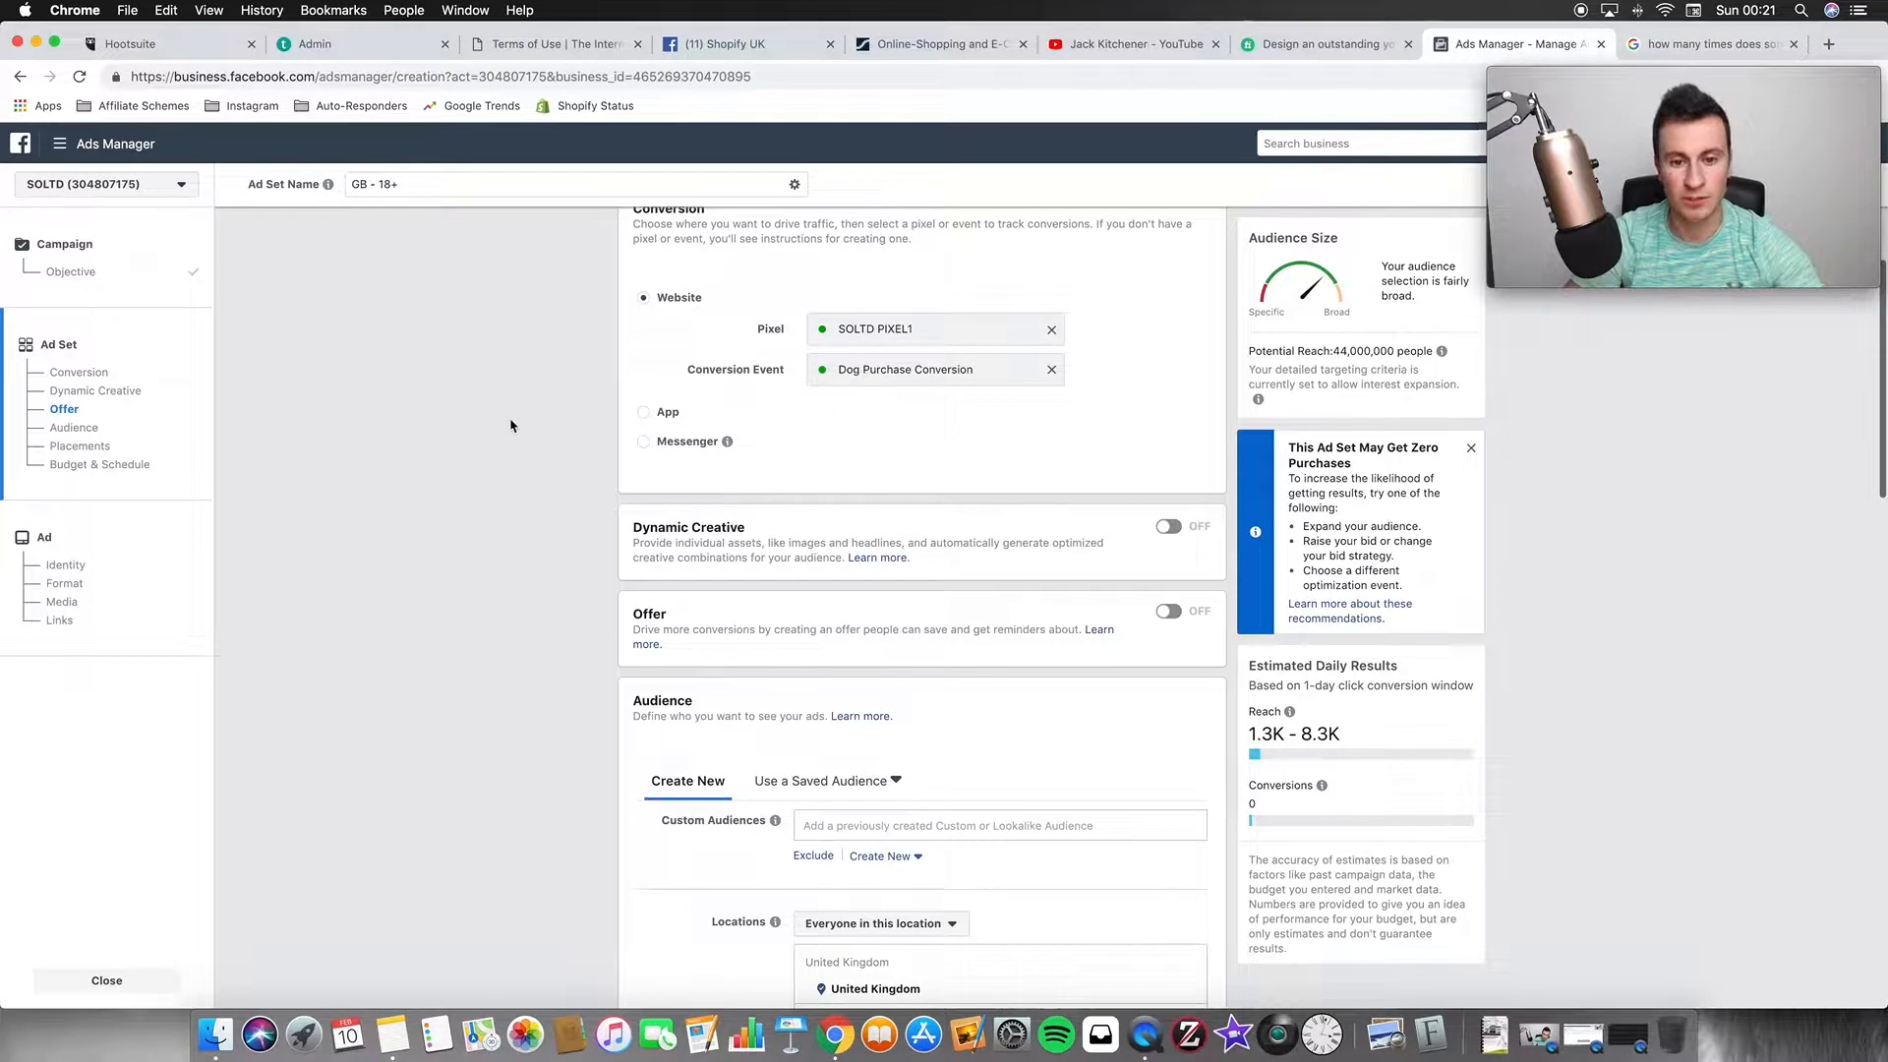
scroll(549, 451, down, 2)
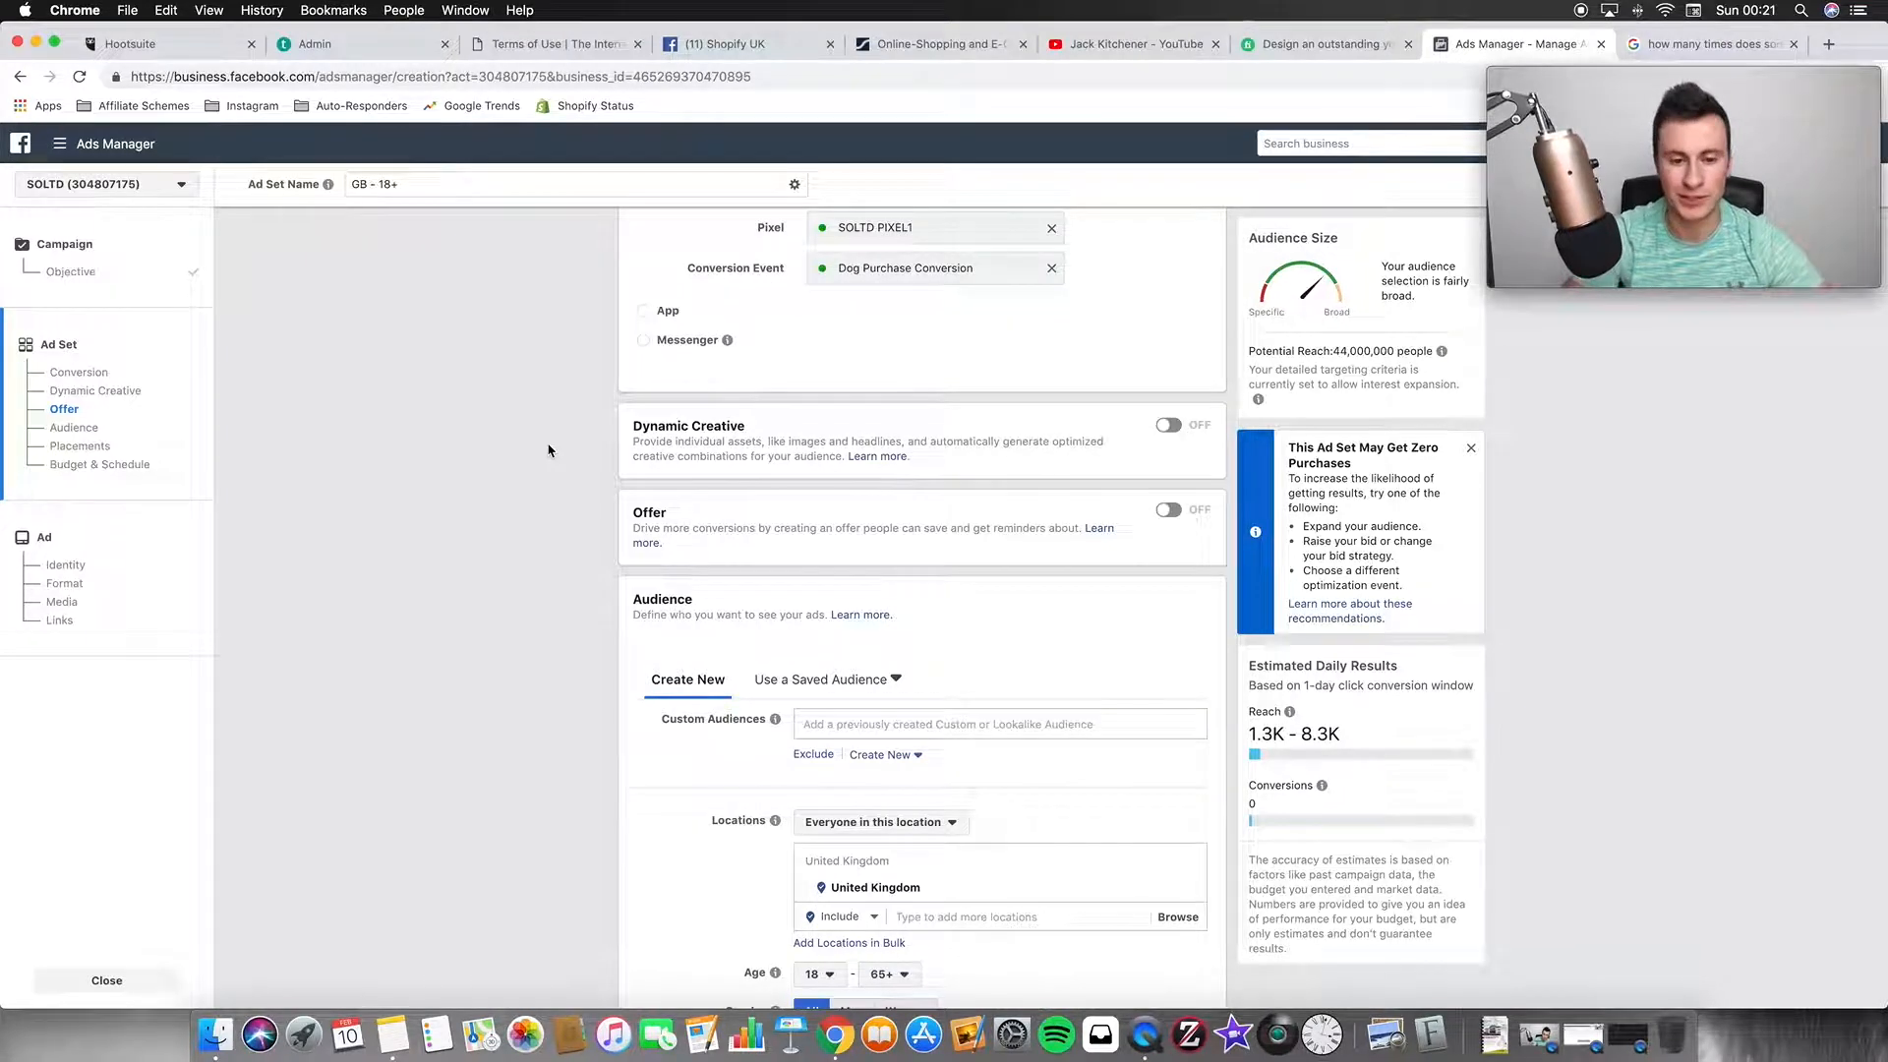
Set the ad set's United Kingdom location targeting to "People who live in this location"
scroll(549, 450, down, 6)
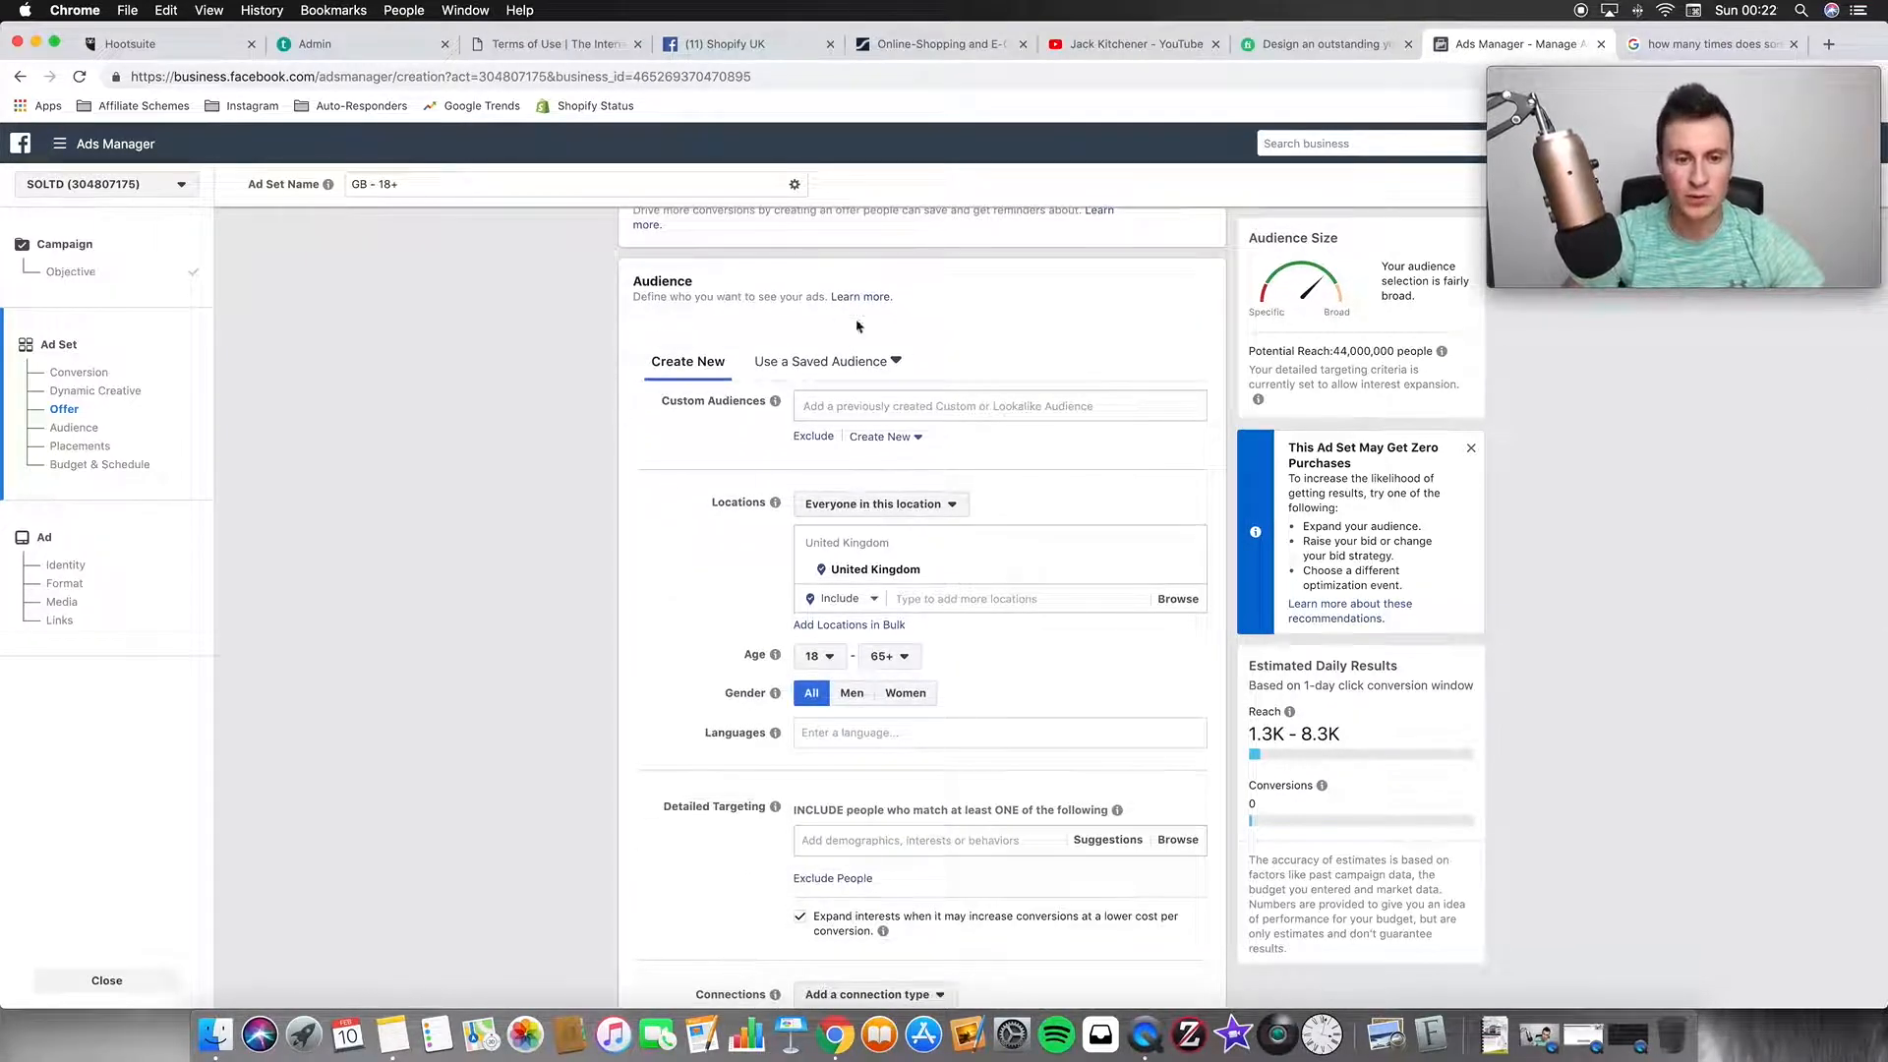
scroll(571, 472, down, 3)
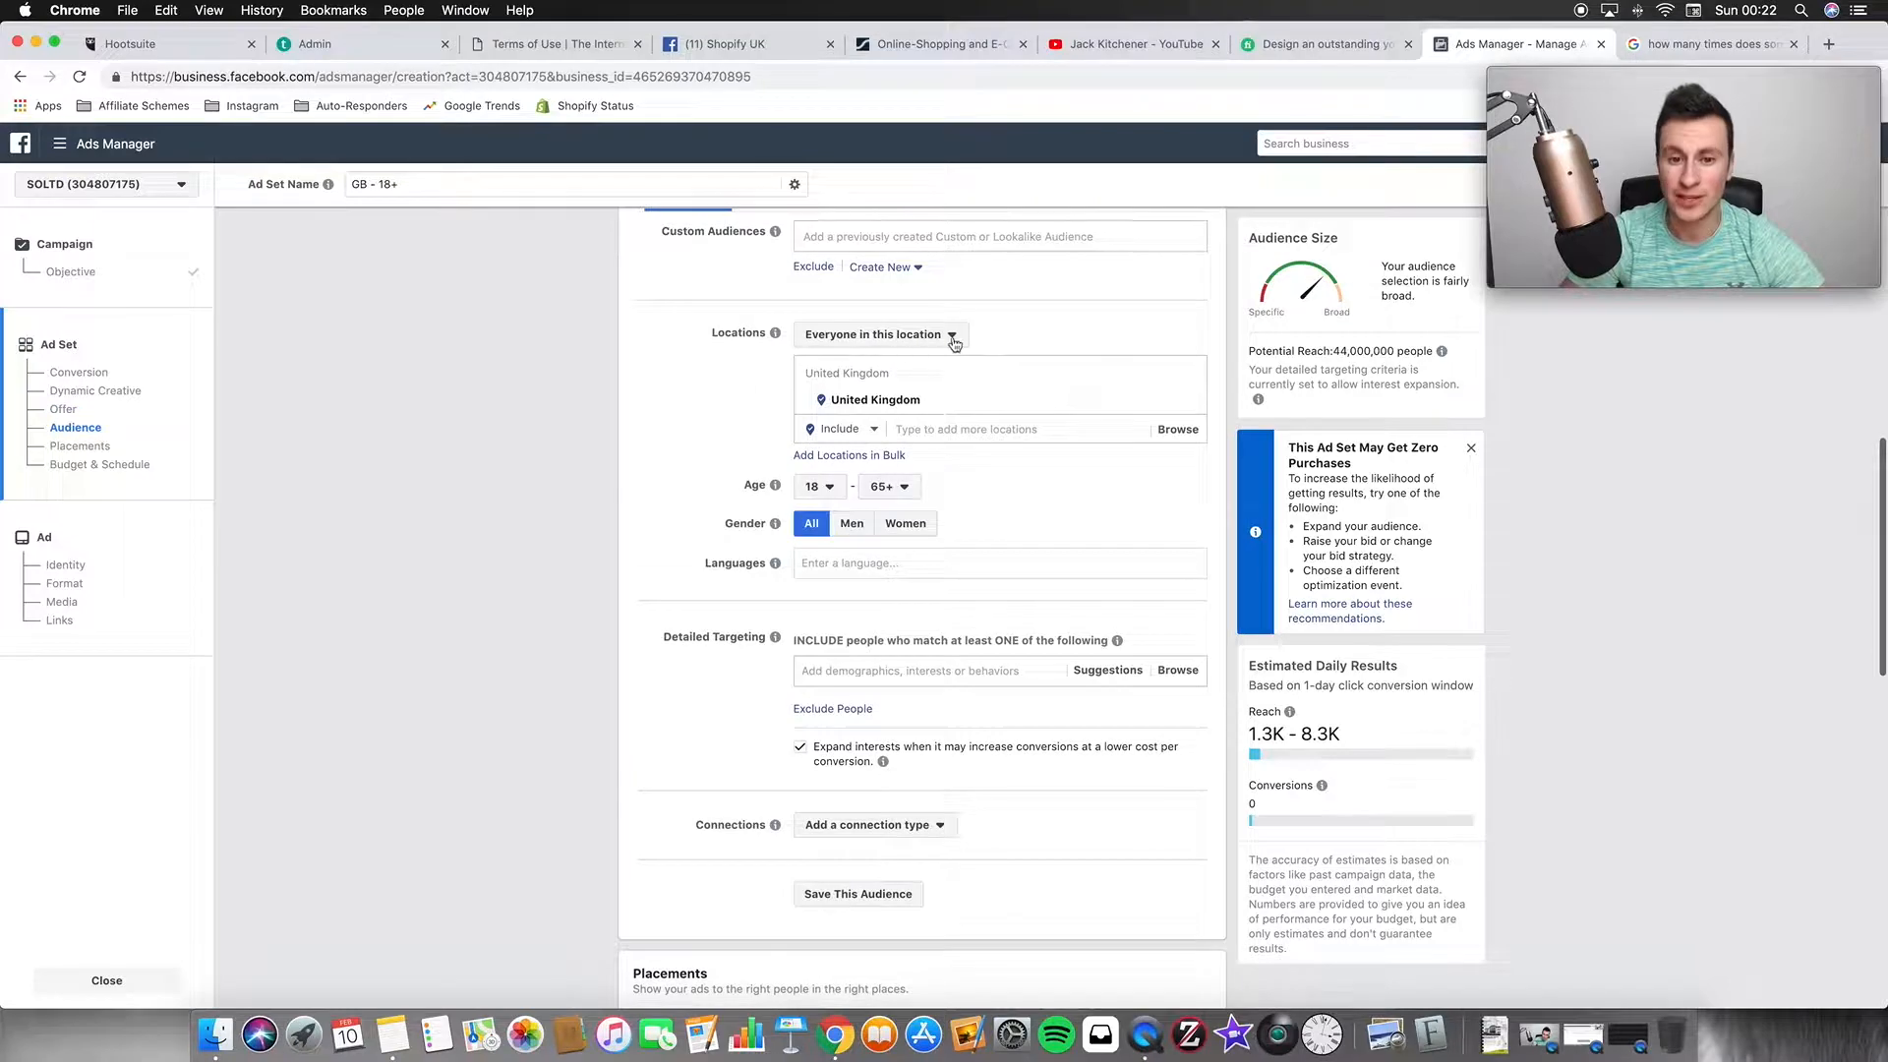
click(948, 337)
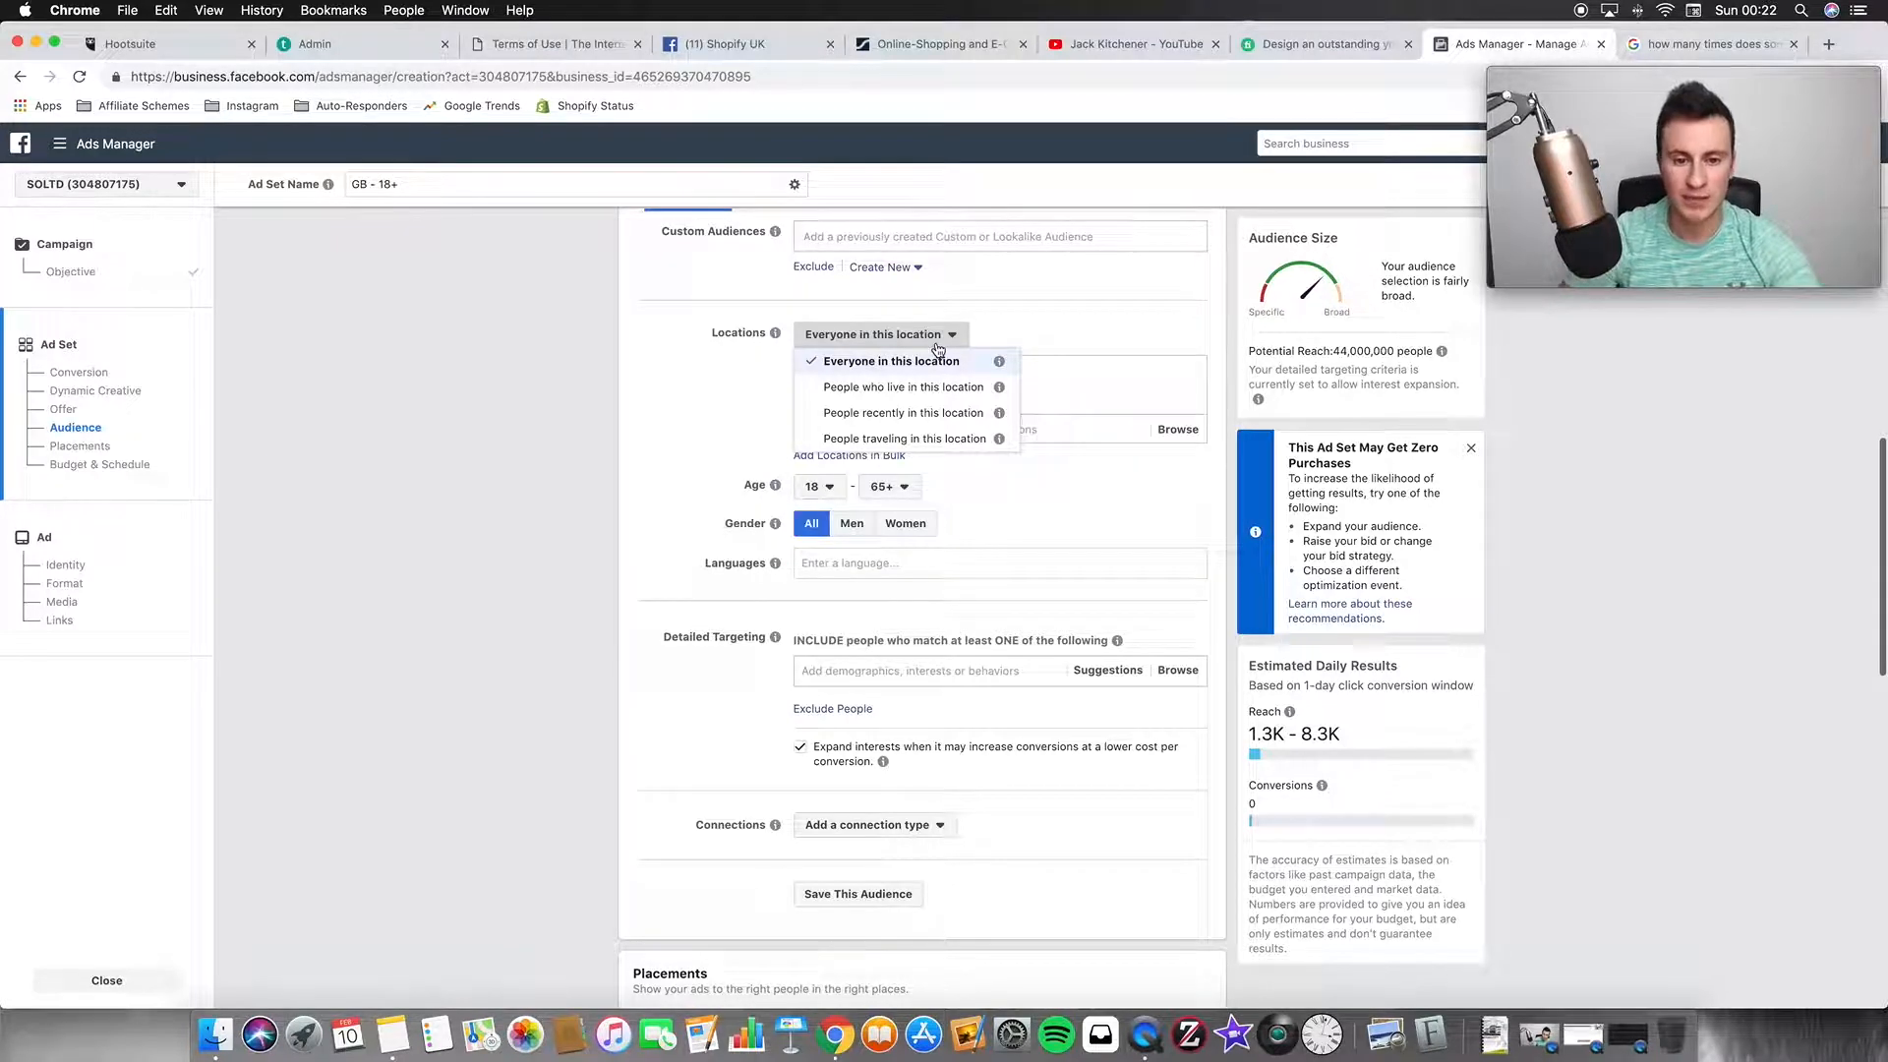
click(945, 392)
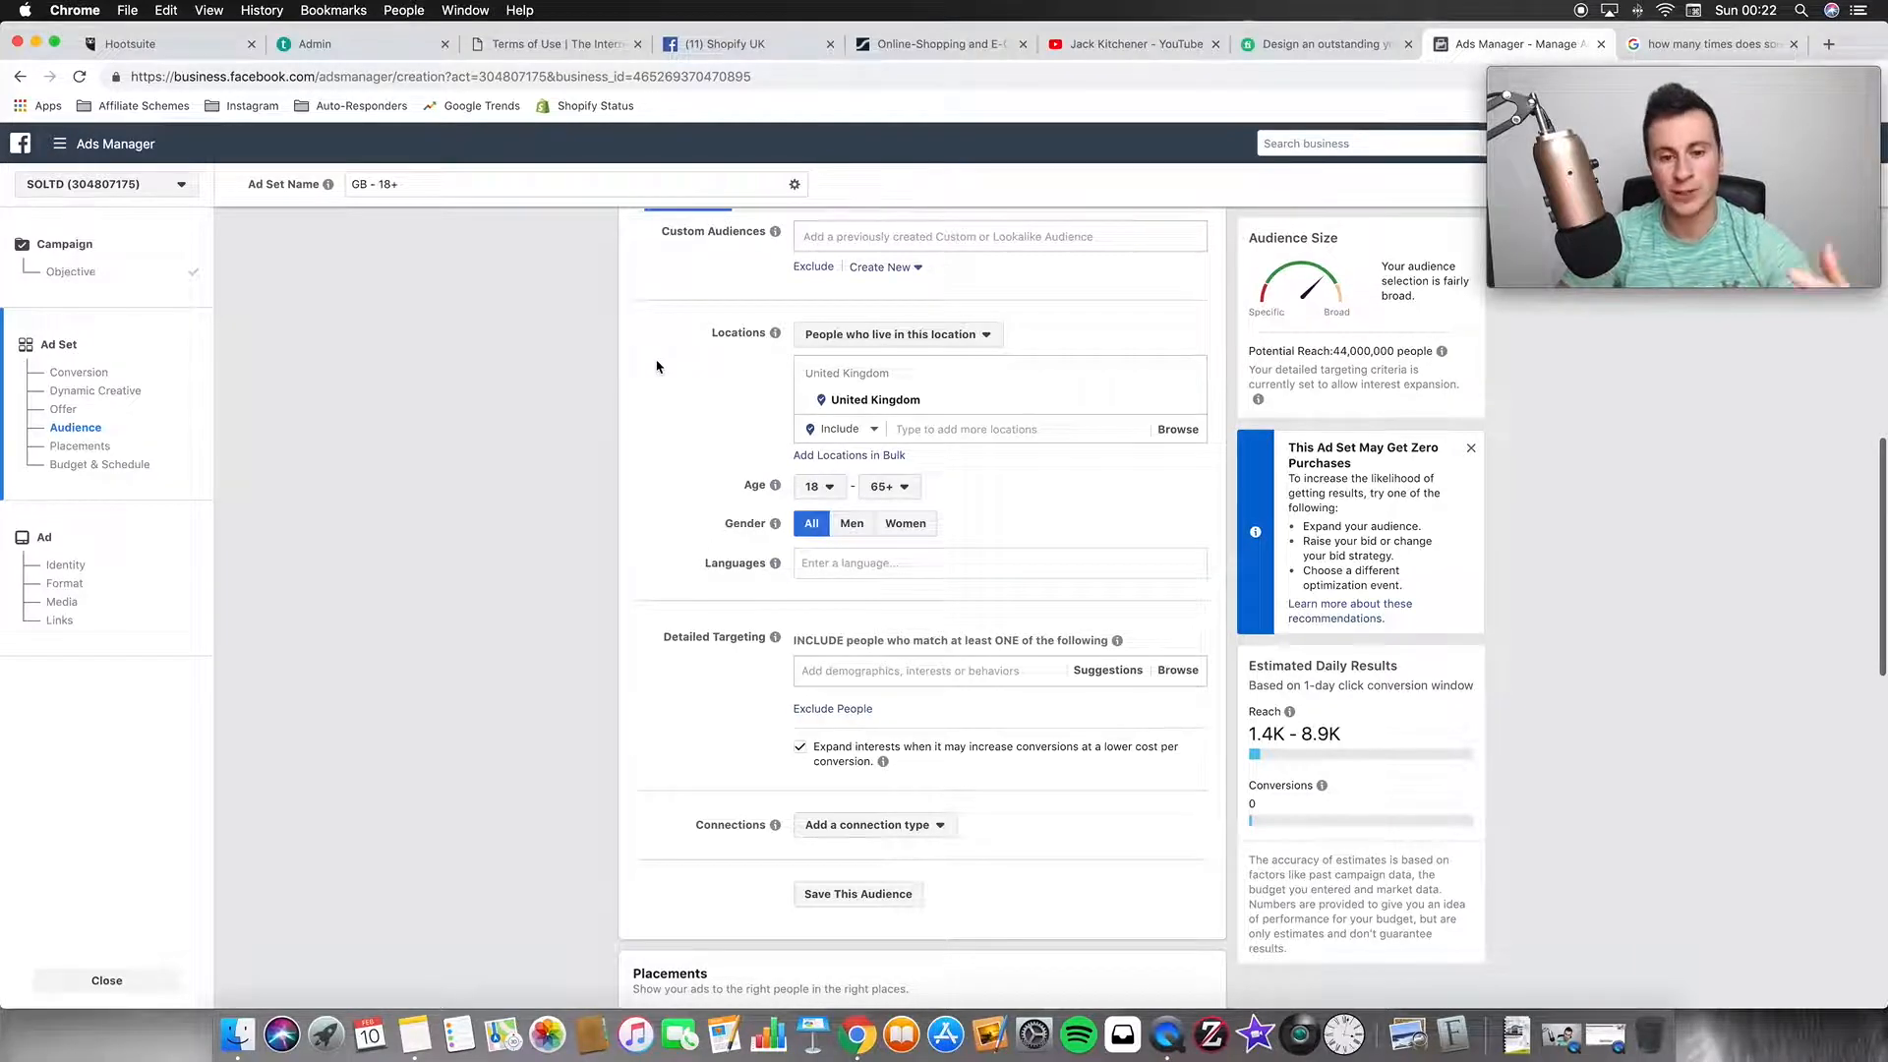
Turn off expanding interests for lower-cost conversions in the audience's detailed targeting
scroll(639, 365, down, 1)
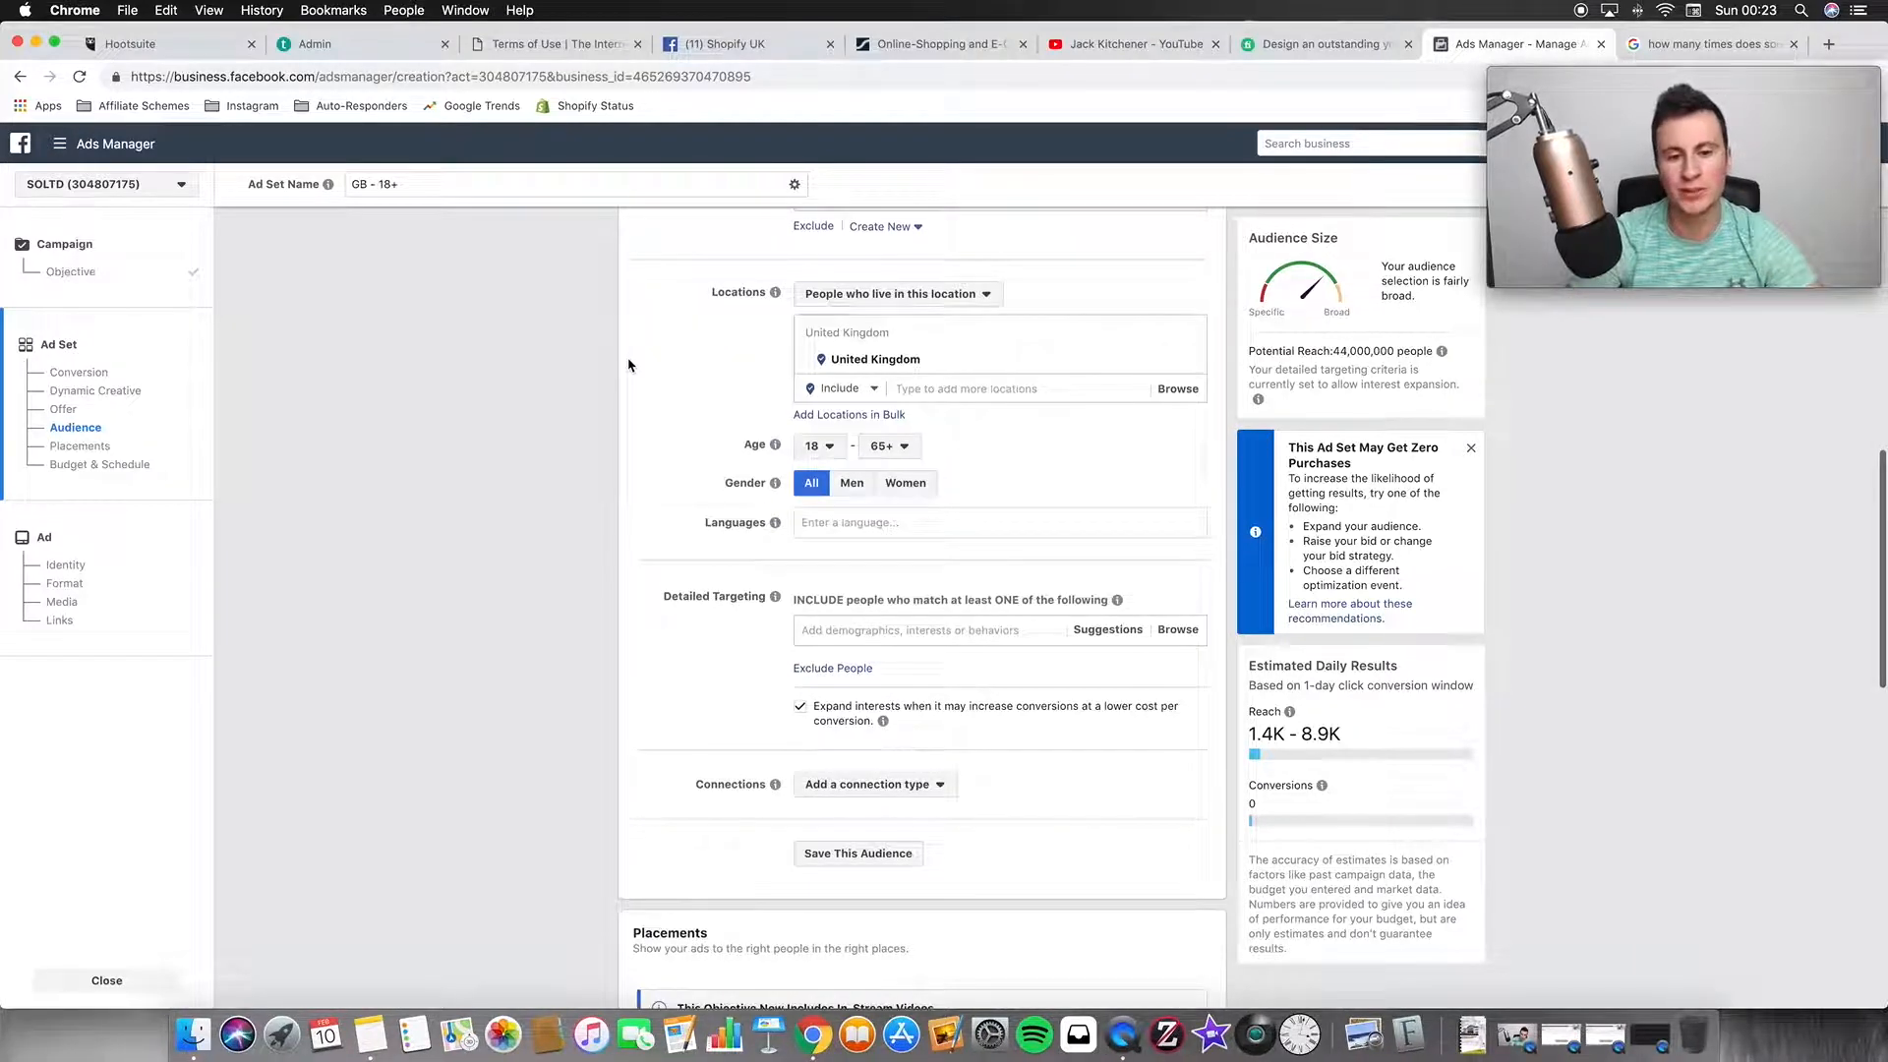
scroll(630, 406, down, 1)
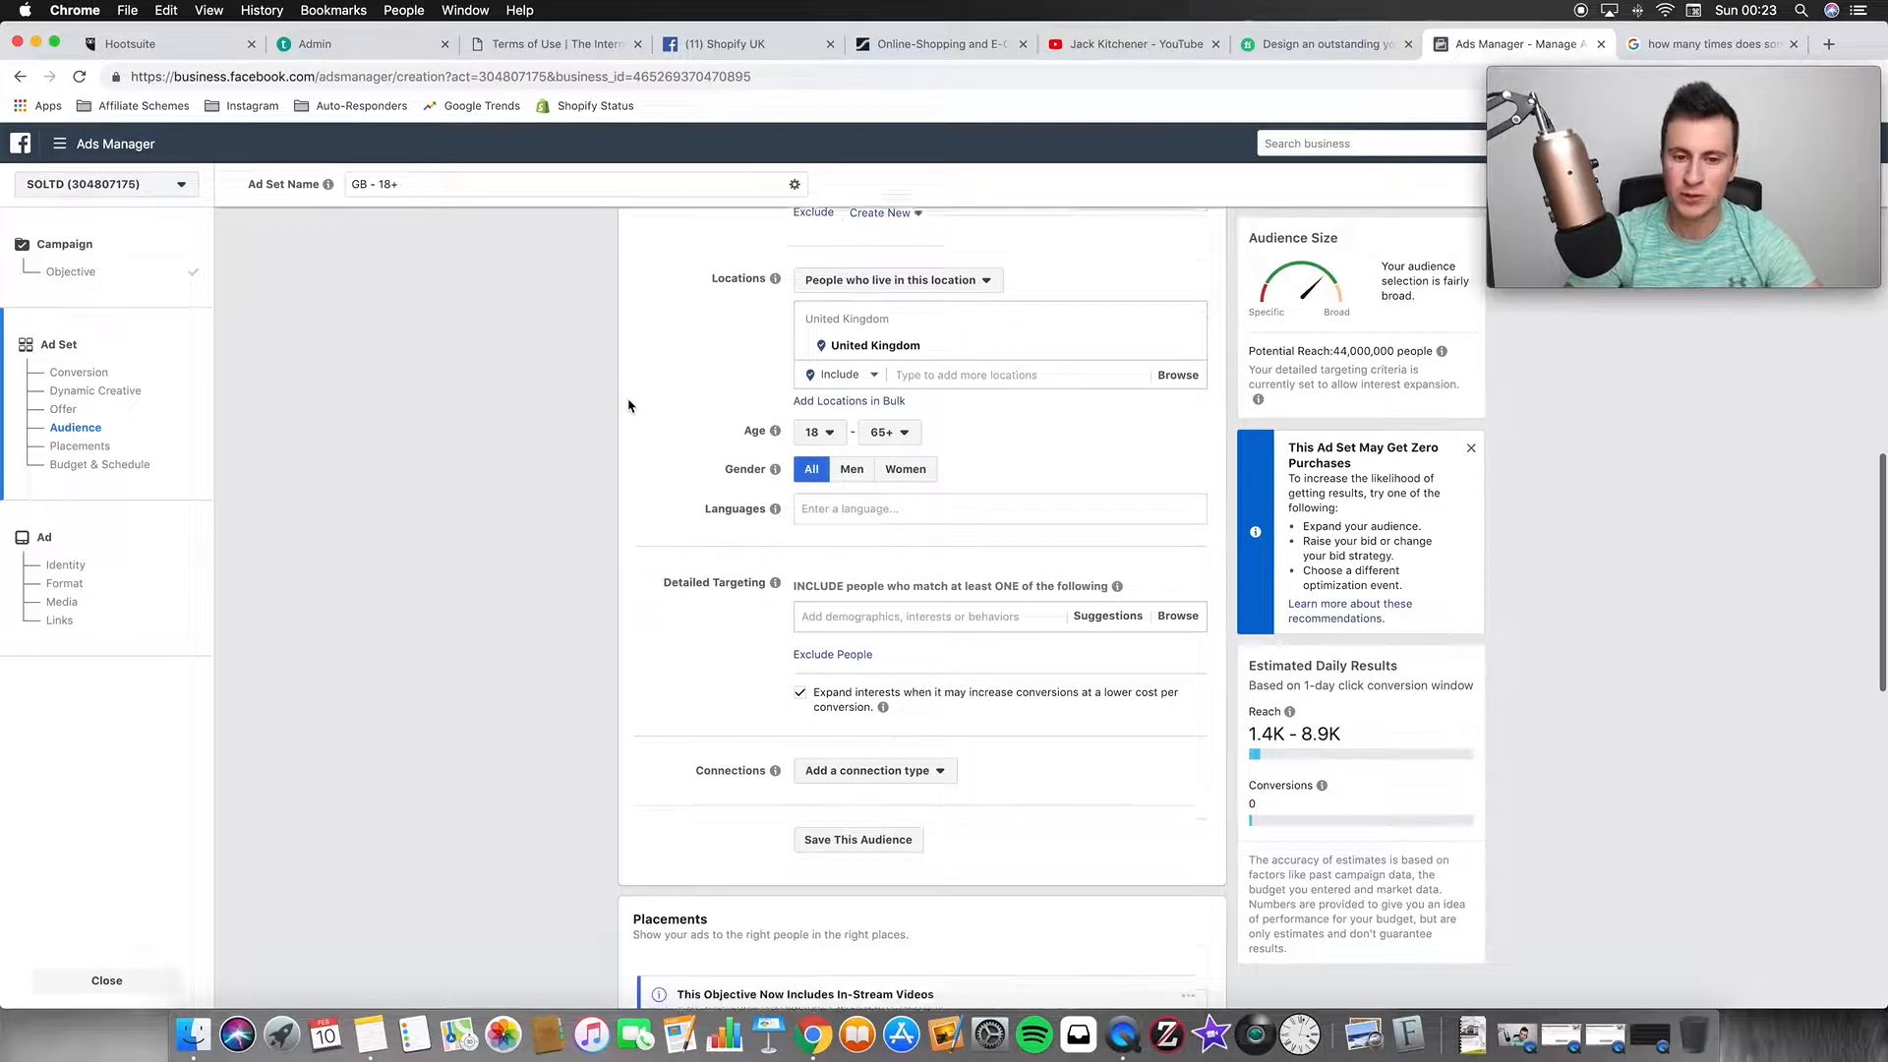
scroll(629, 405, down, 1)
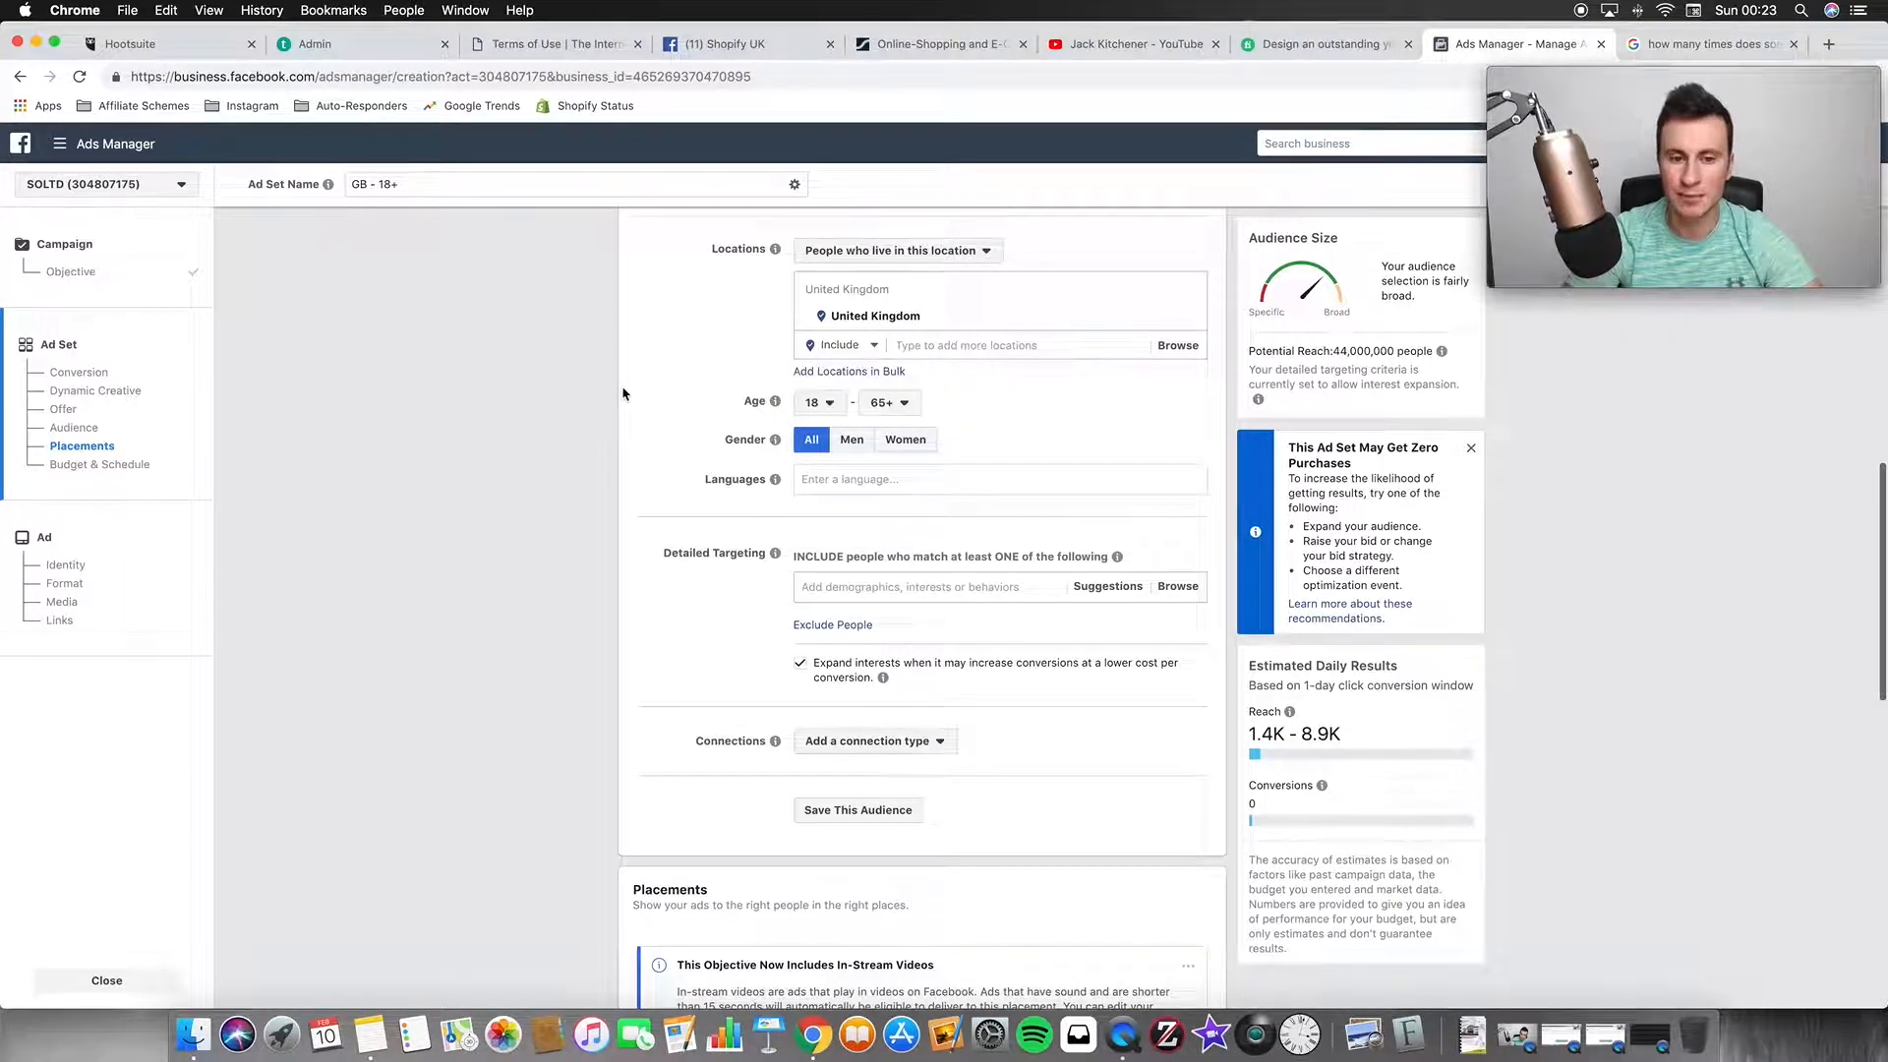
scroll(623, 394, down, 1)
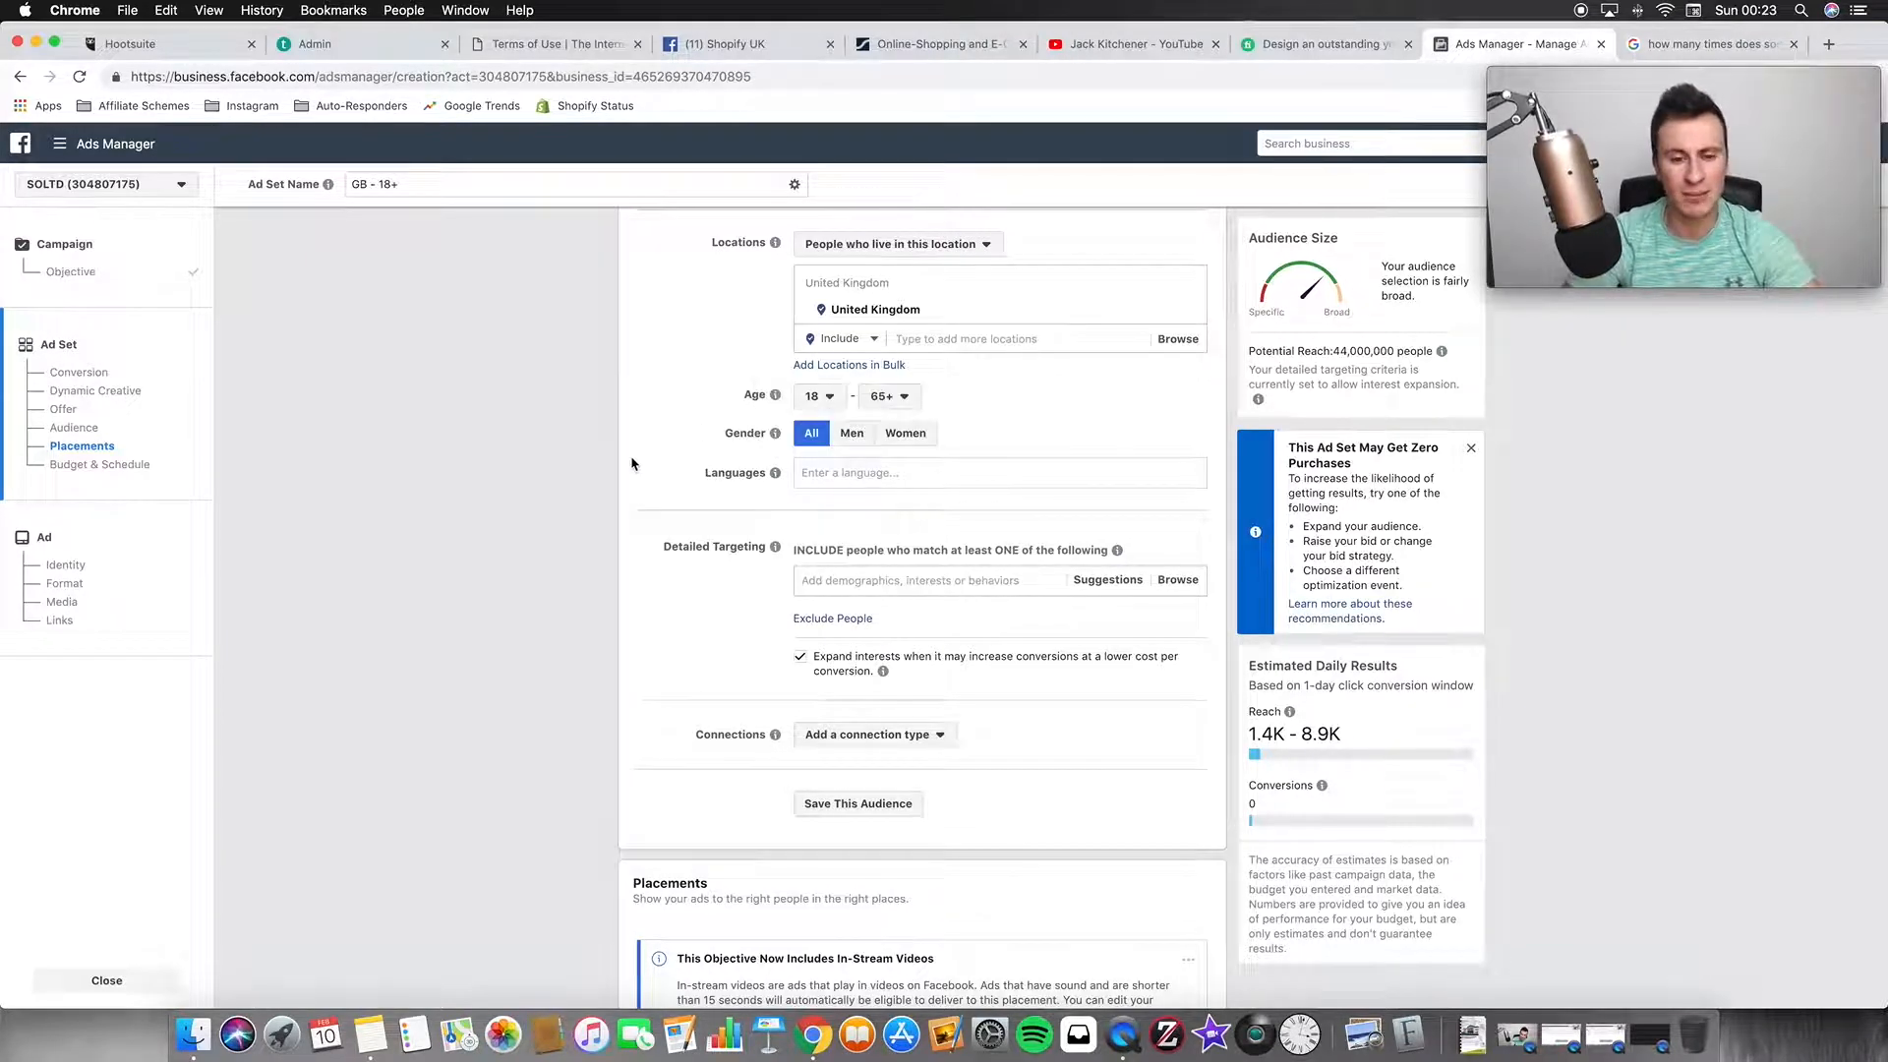
scroll(635, 478, down, 3)
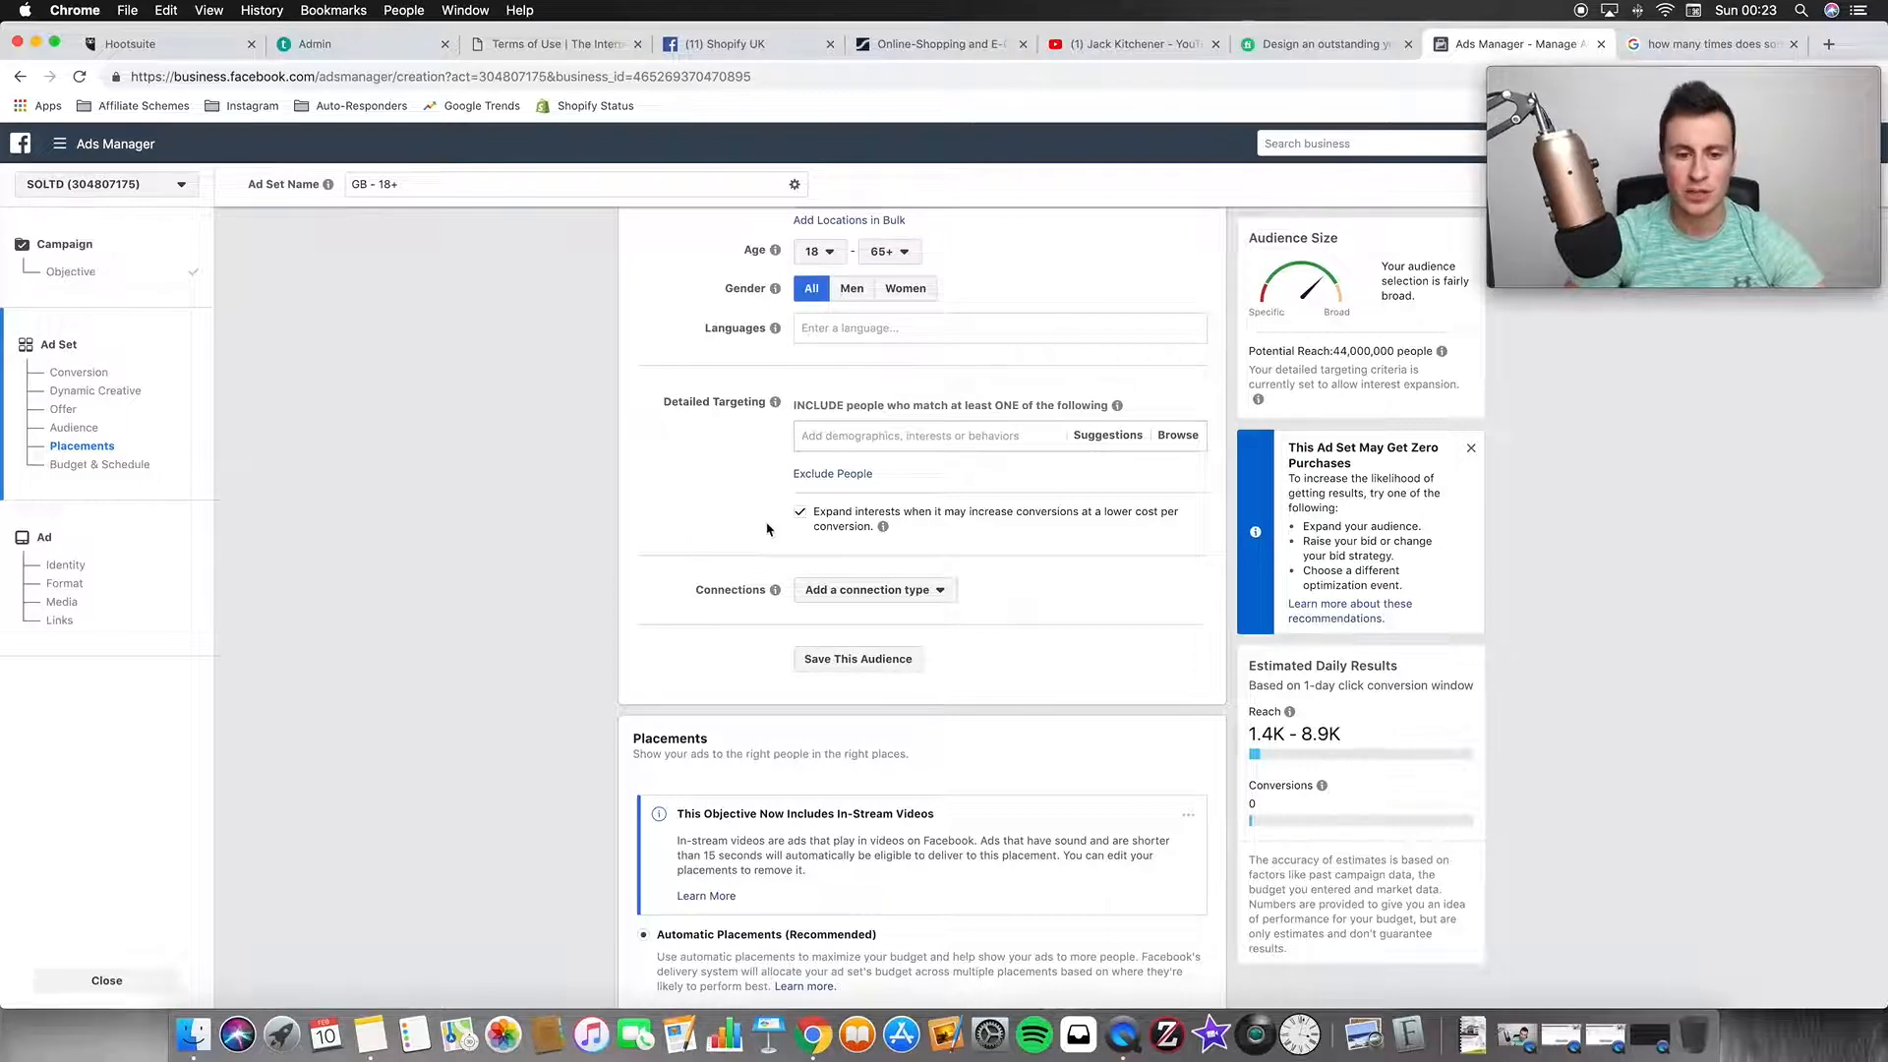
click(800, 513)
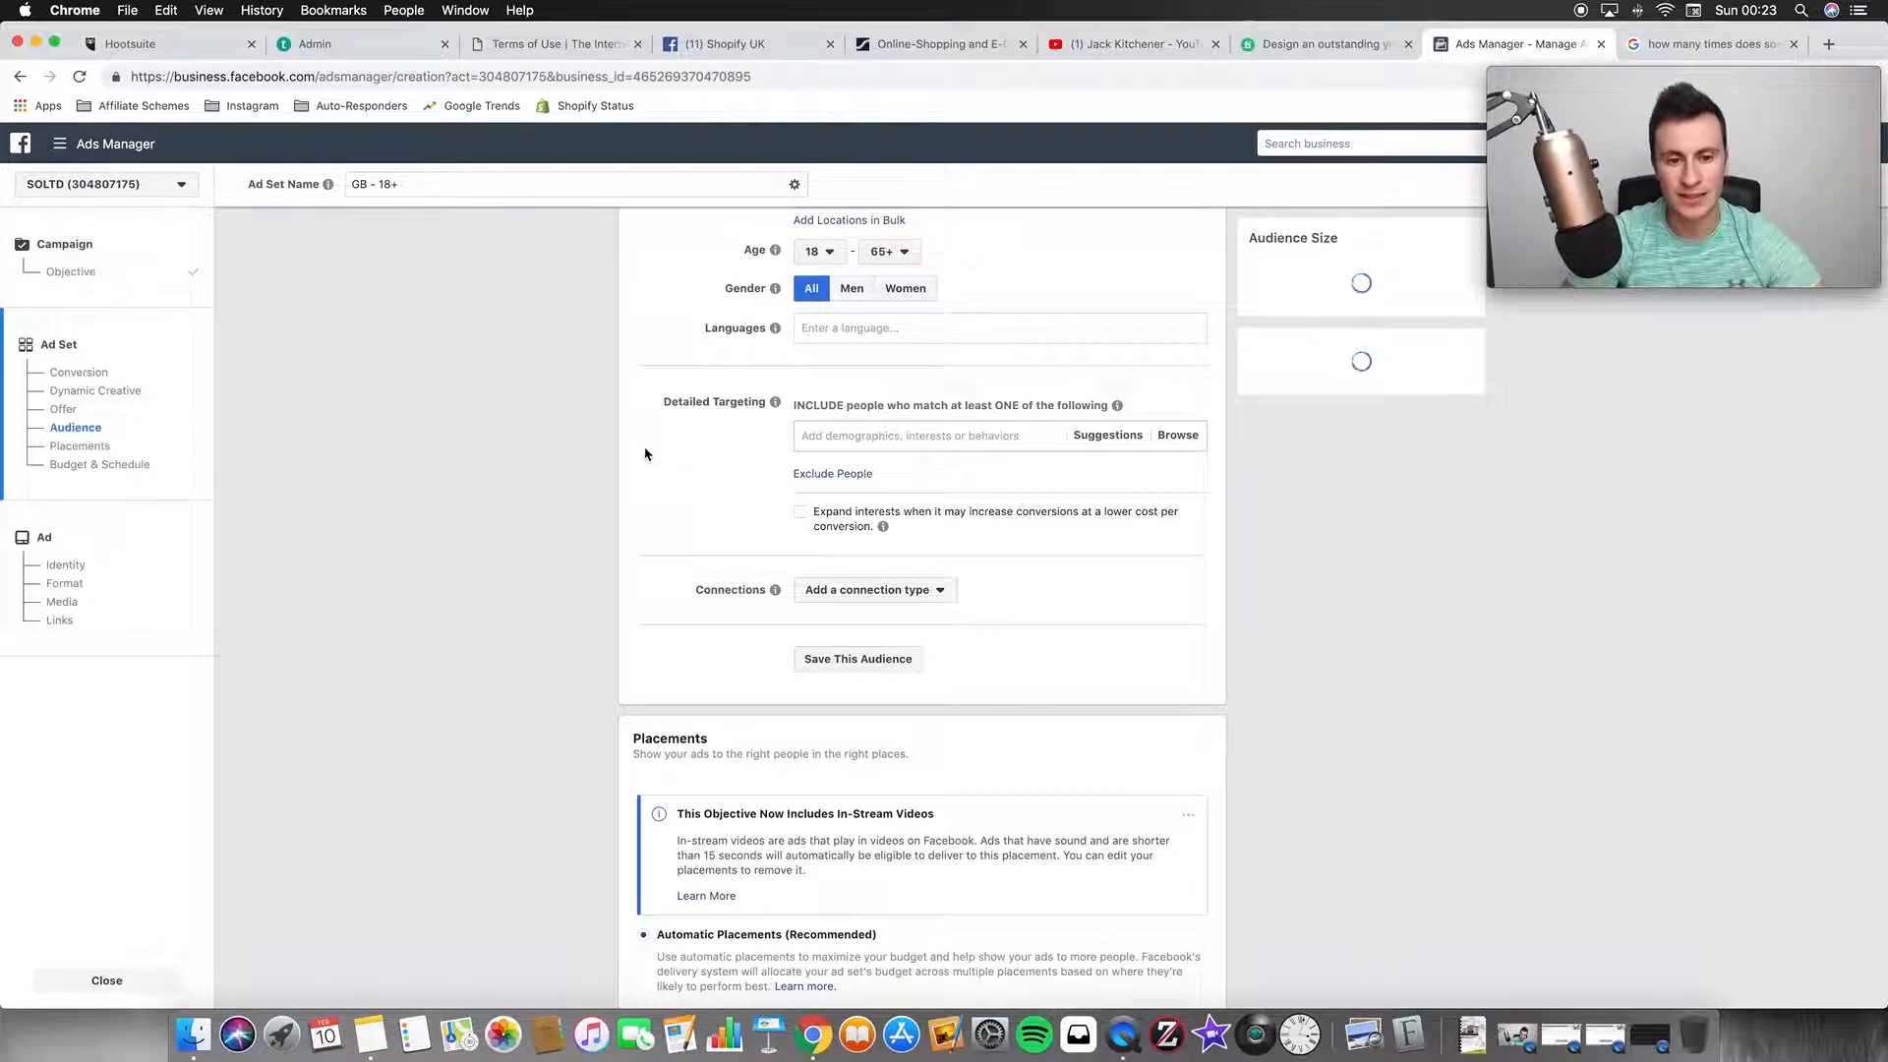
Search detailed targeting for "countryside dog" and add the interest Countryside Dog Walks to the audience
scroll(646, 453, down, 1)
scroll(645, 453, up, 1)
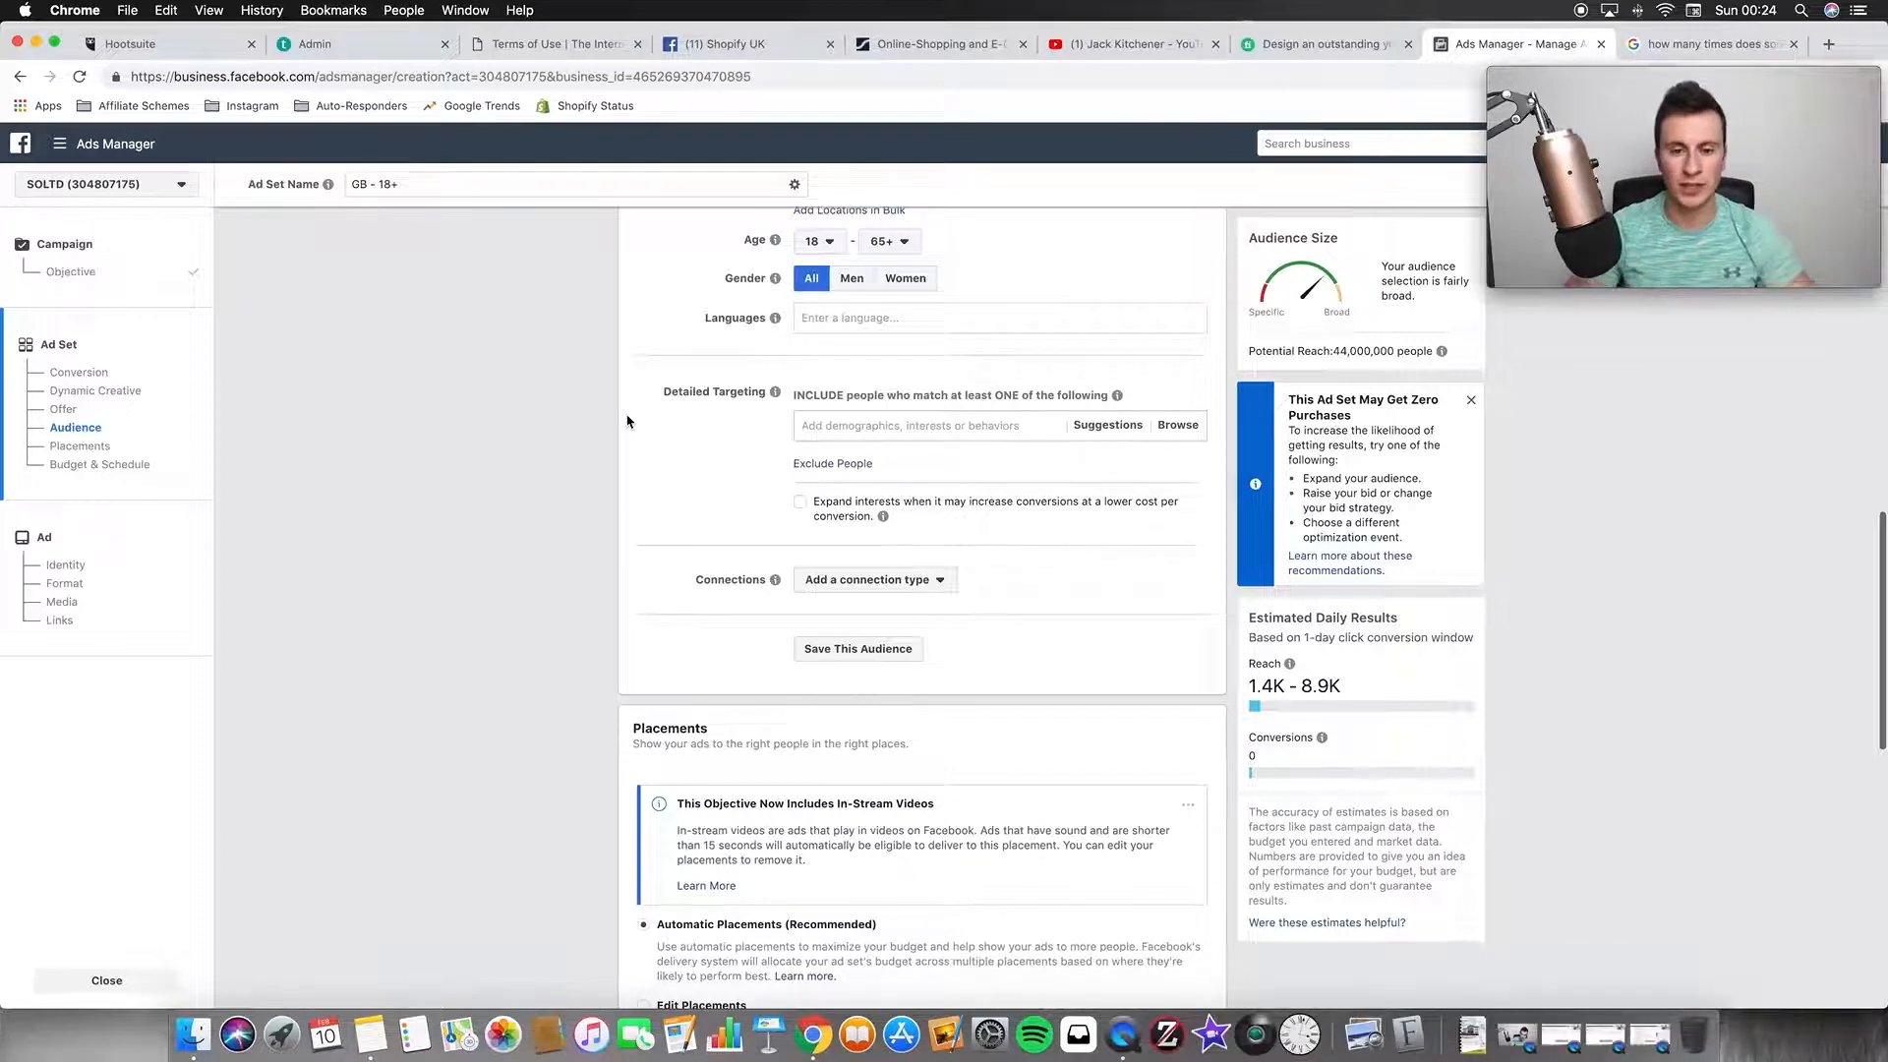
click(854, 423)
text(countr)
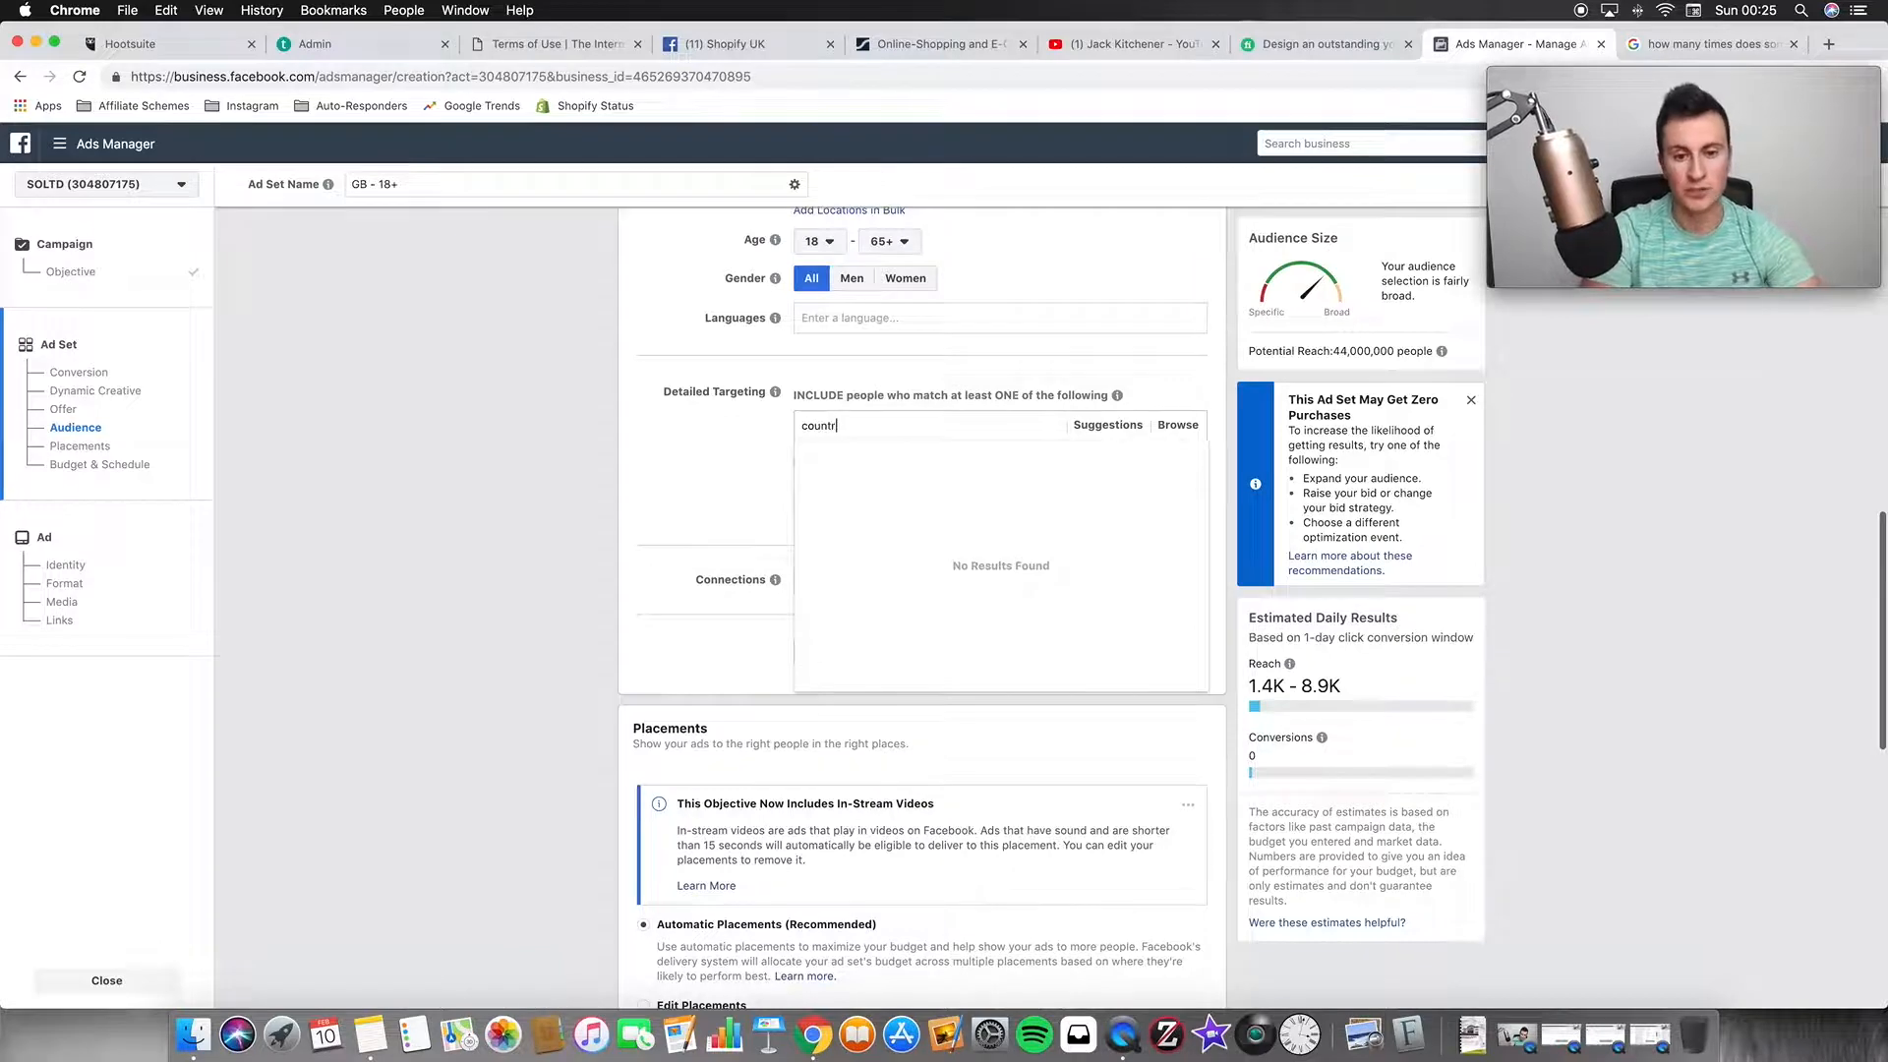
text(yside dog)
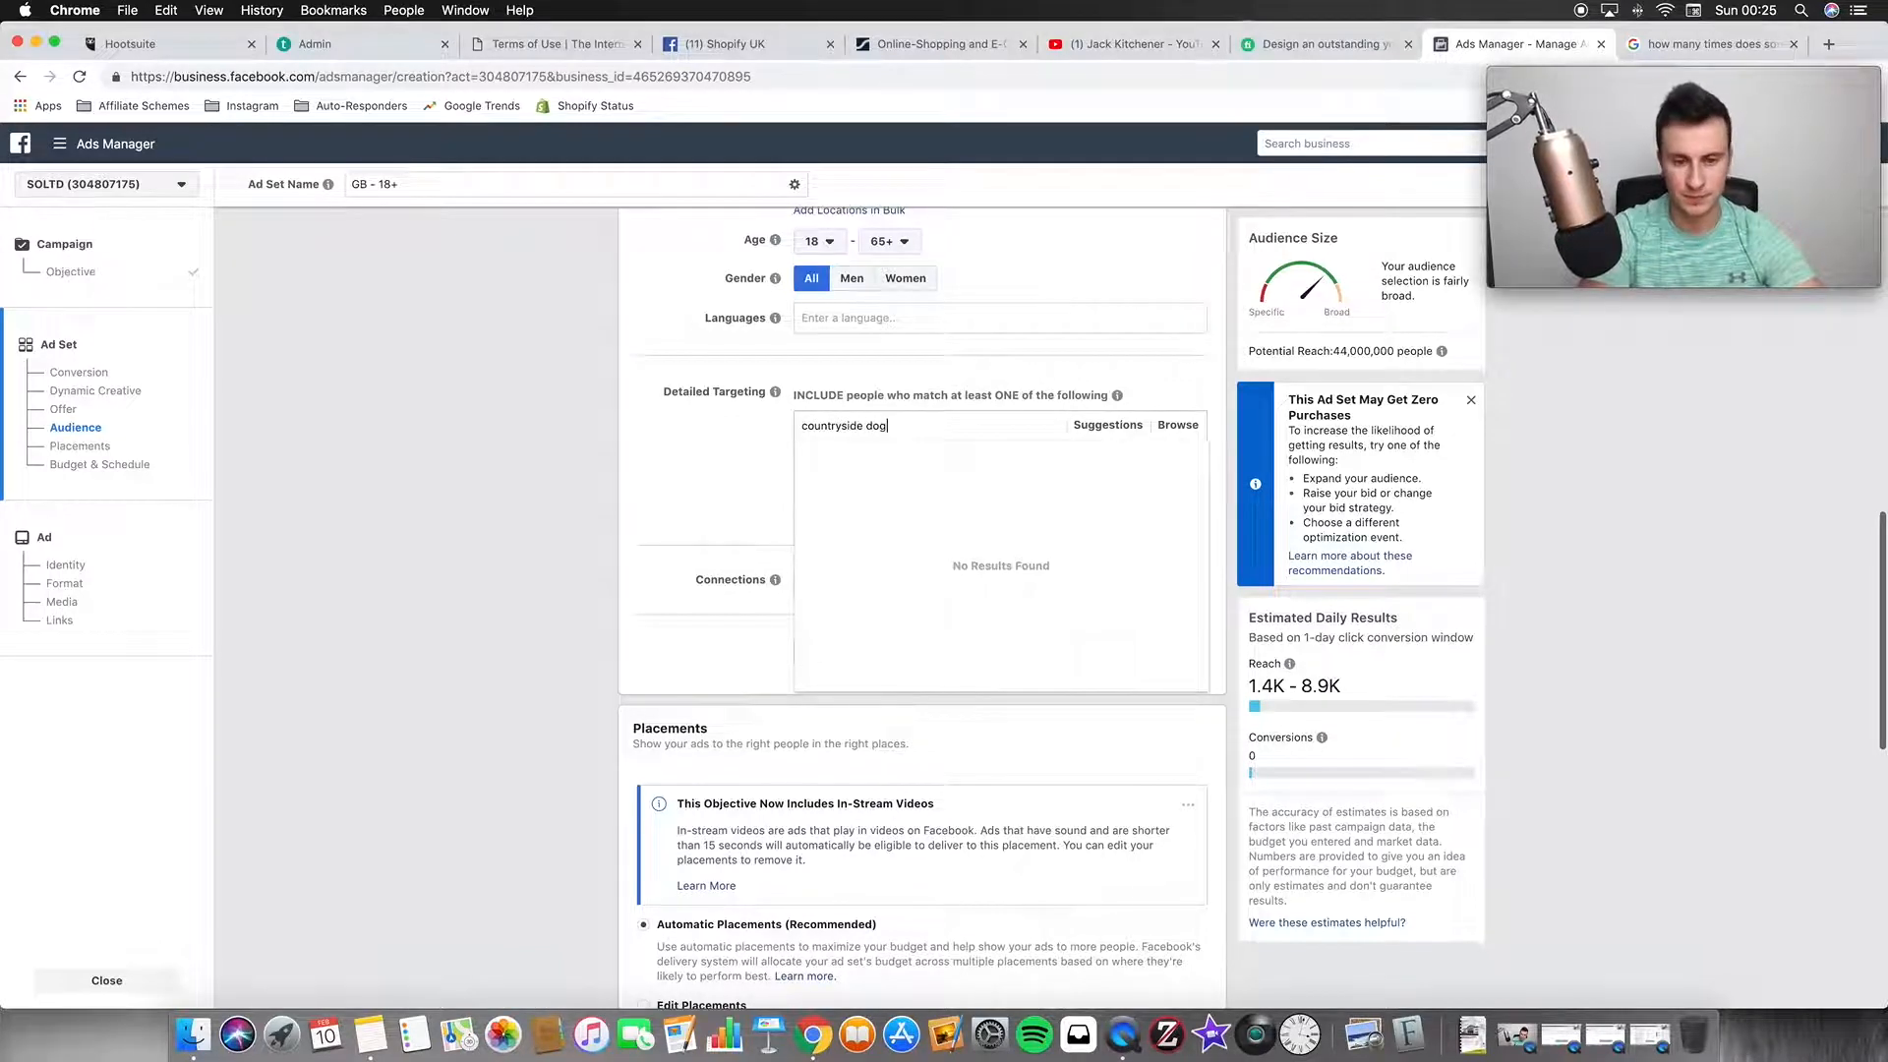
click(970, 461)
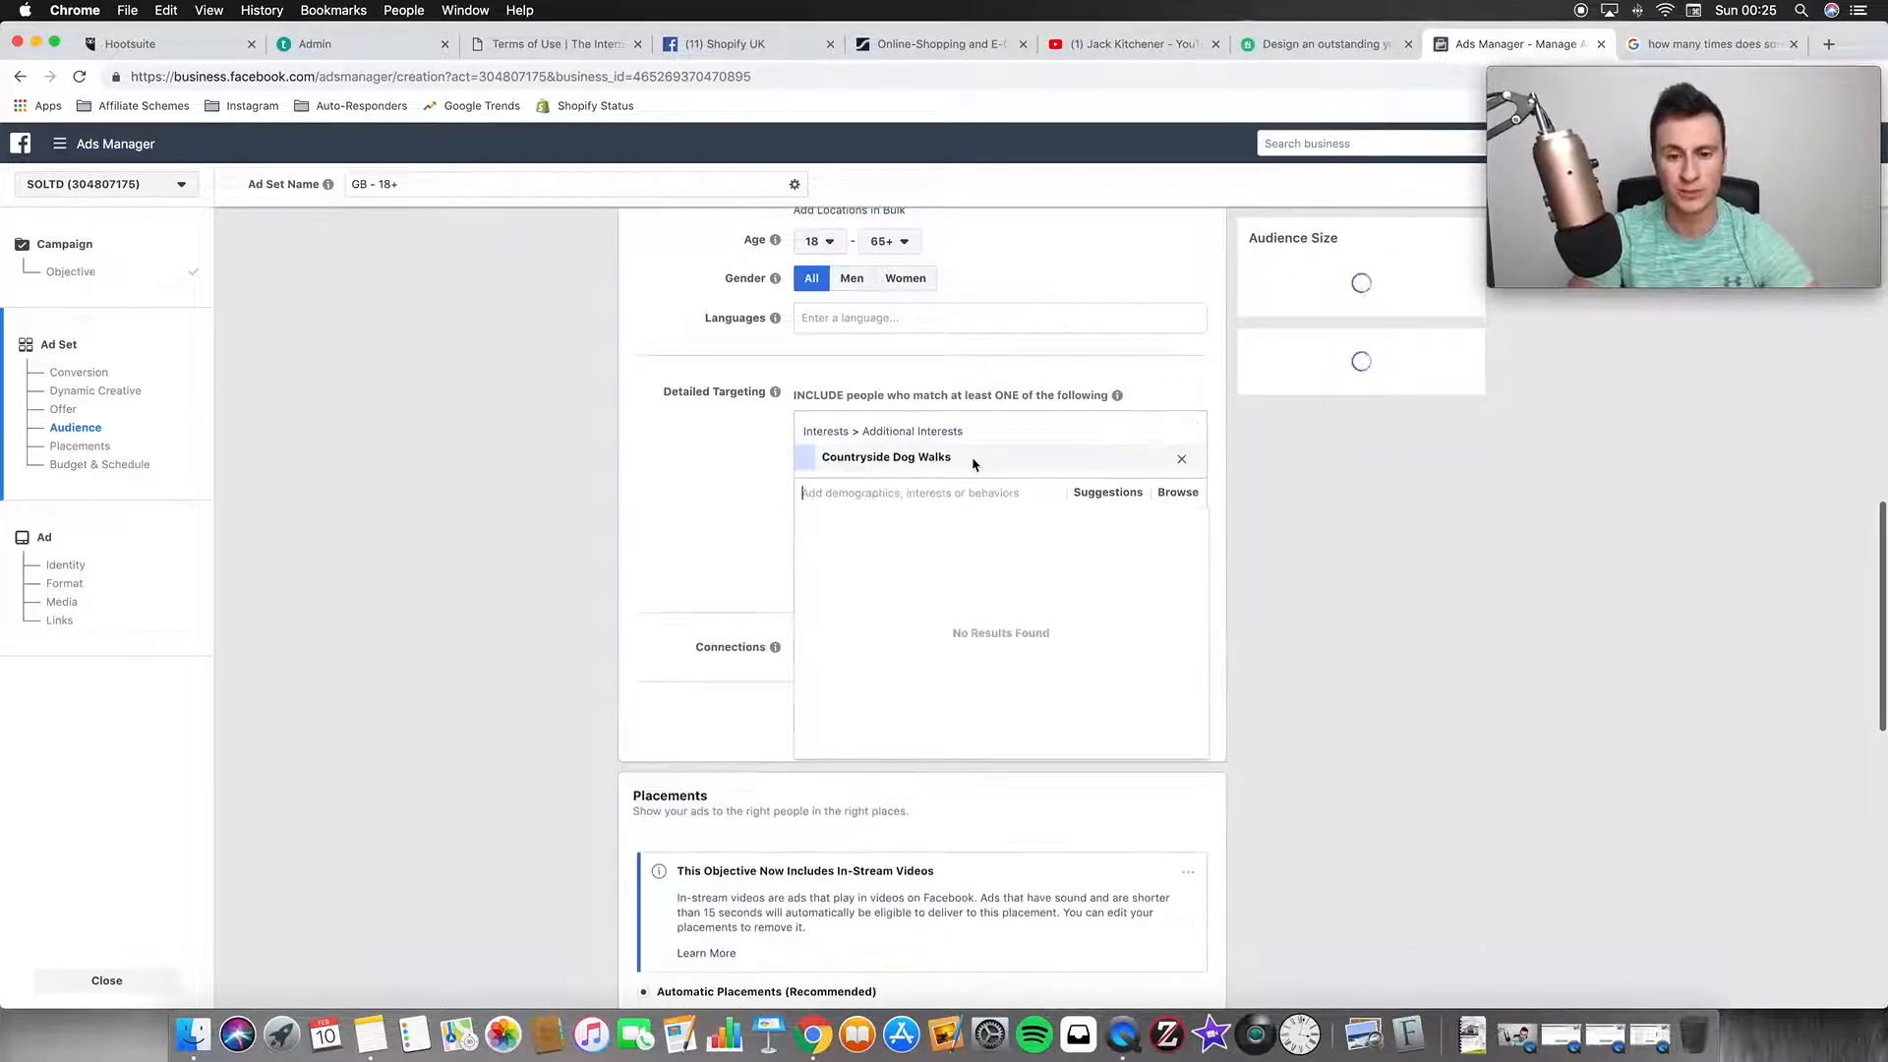
click(648, 455)
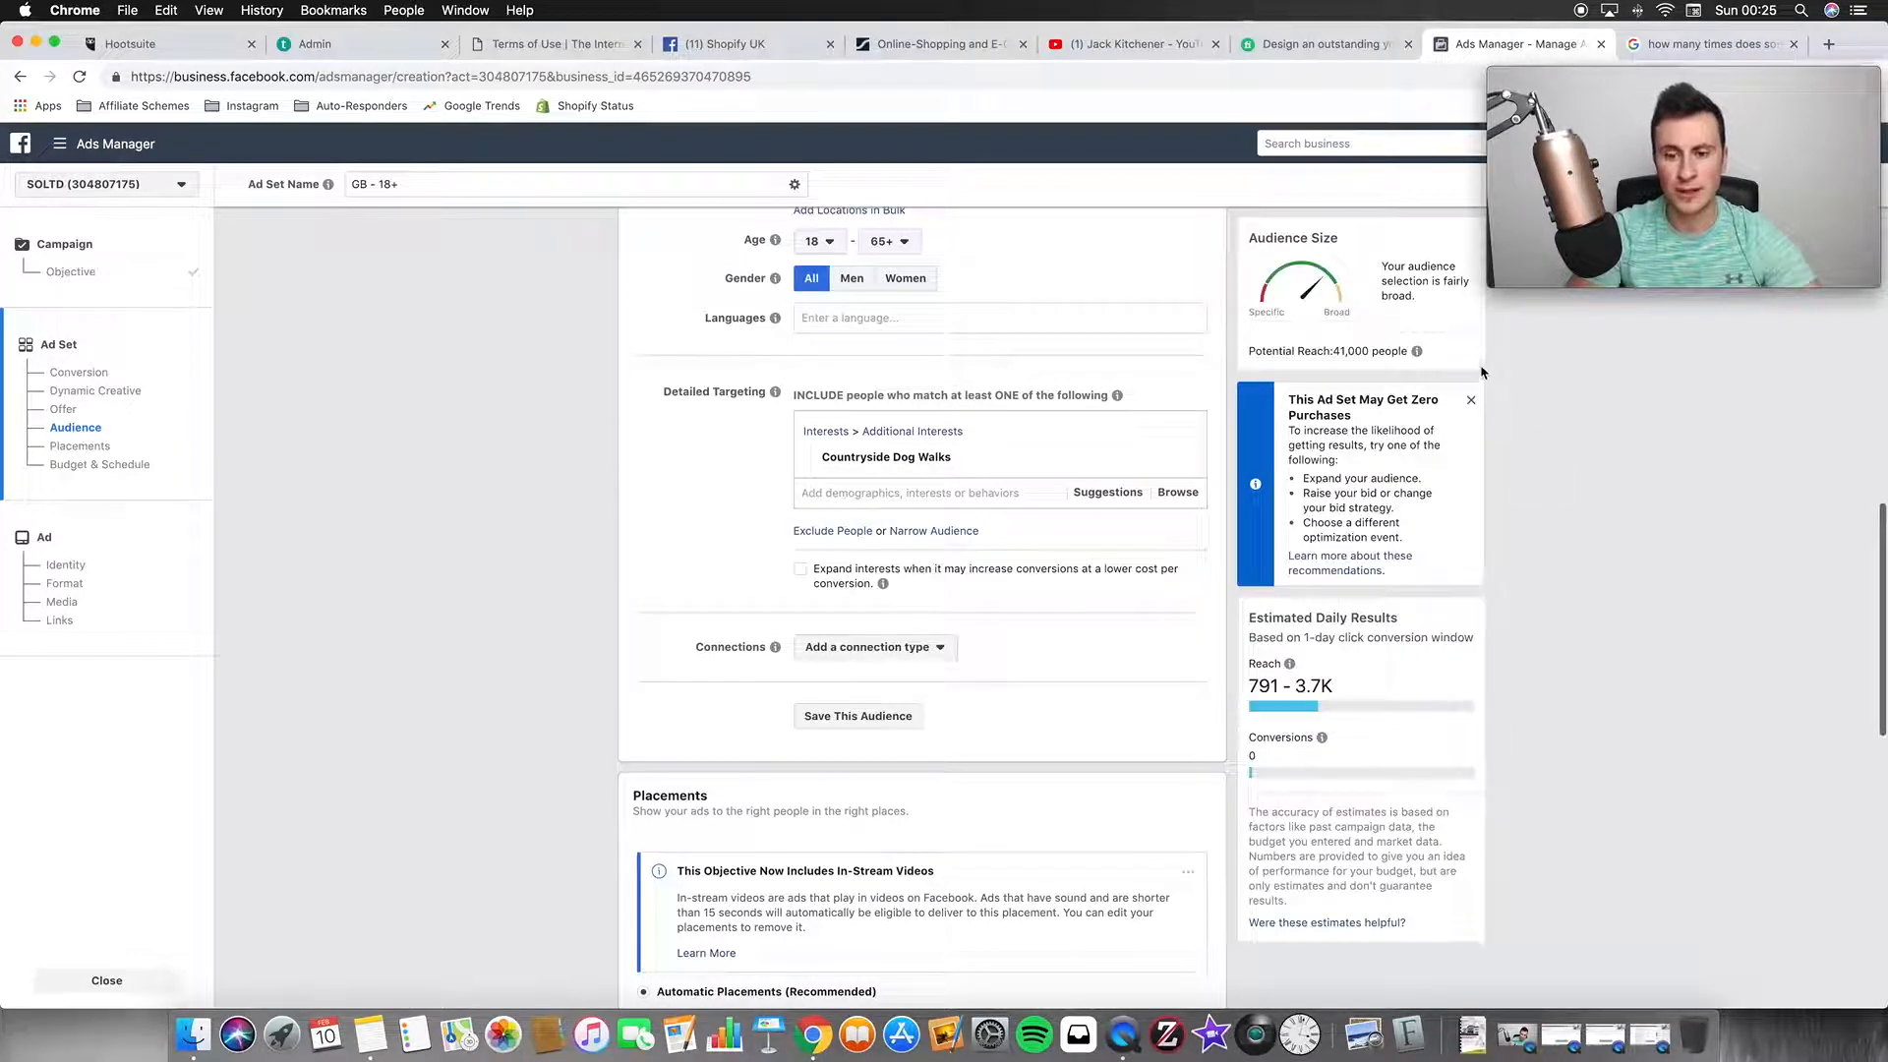
Set the ad set's daily budget to £10
scroll(620, 478, down, 5)
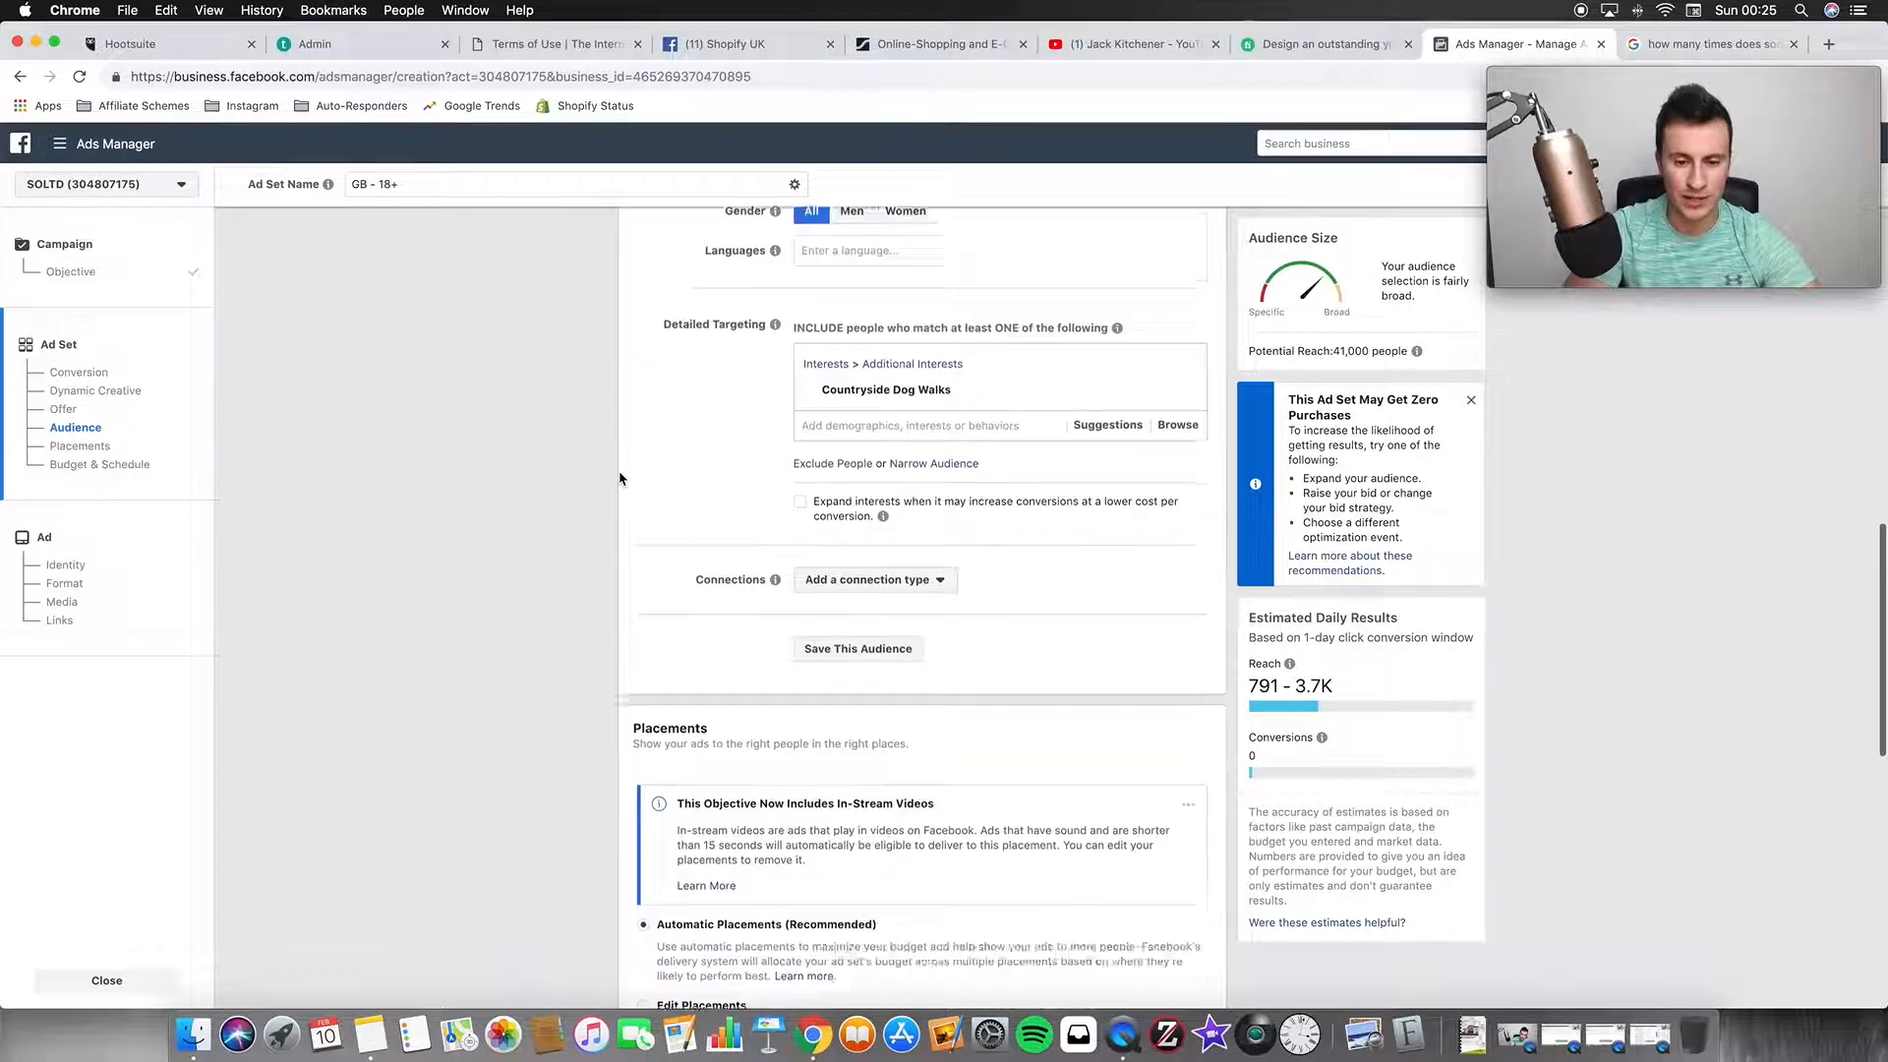
scroll(619, 479, down, 5)
click(1013, 649)
text(10)
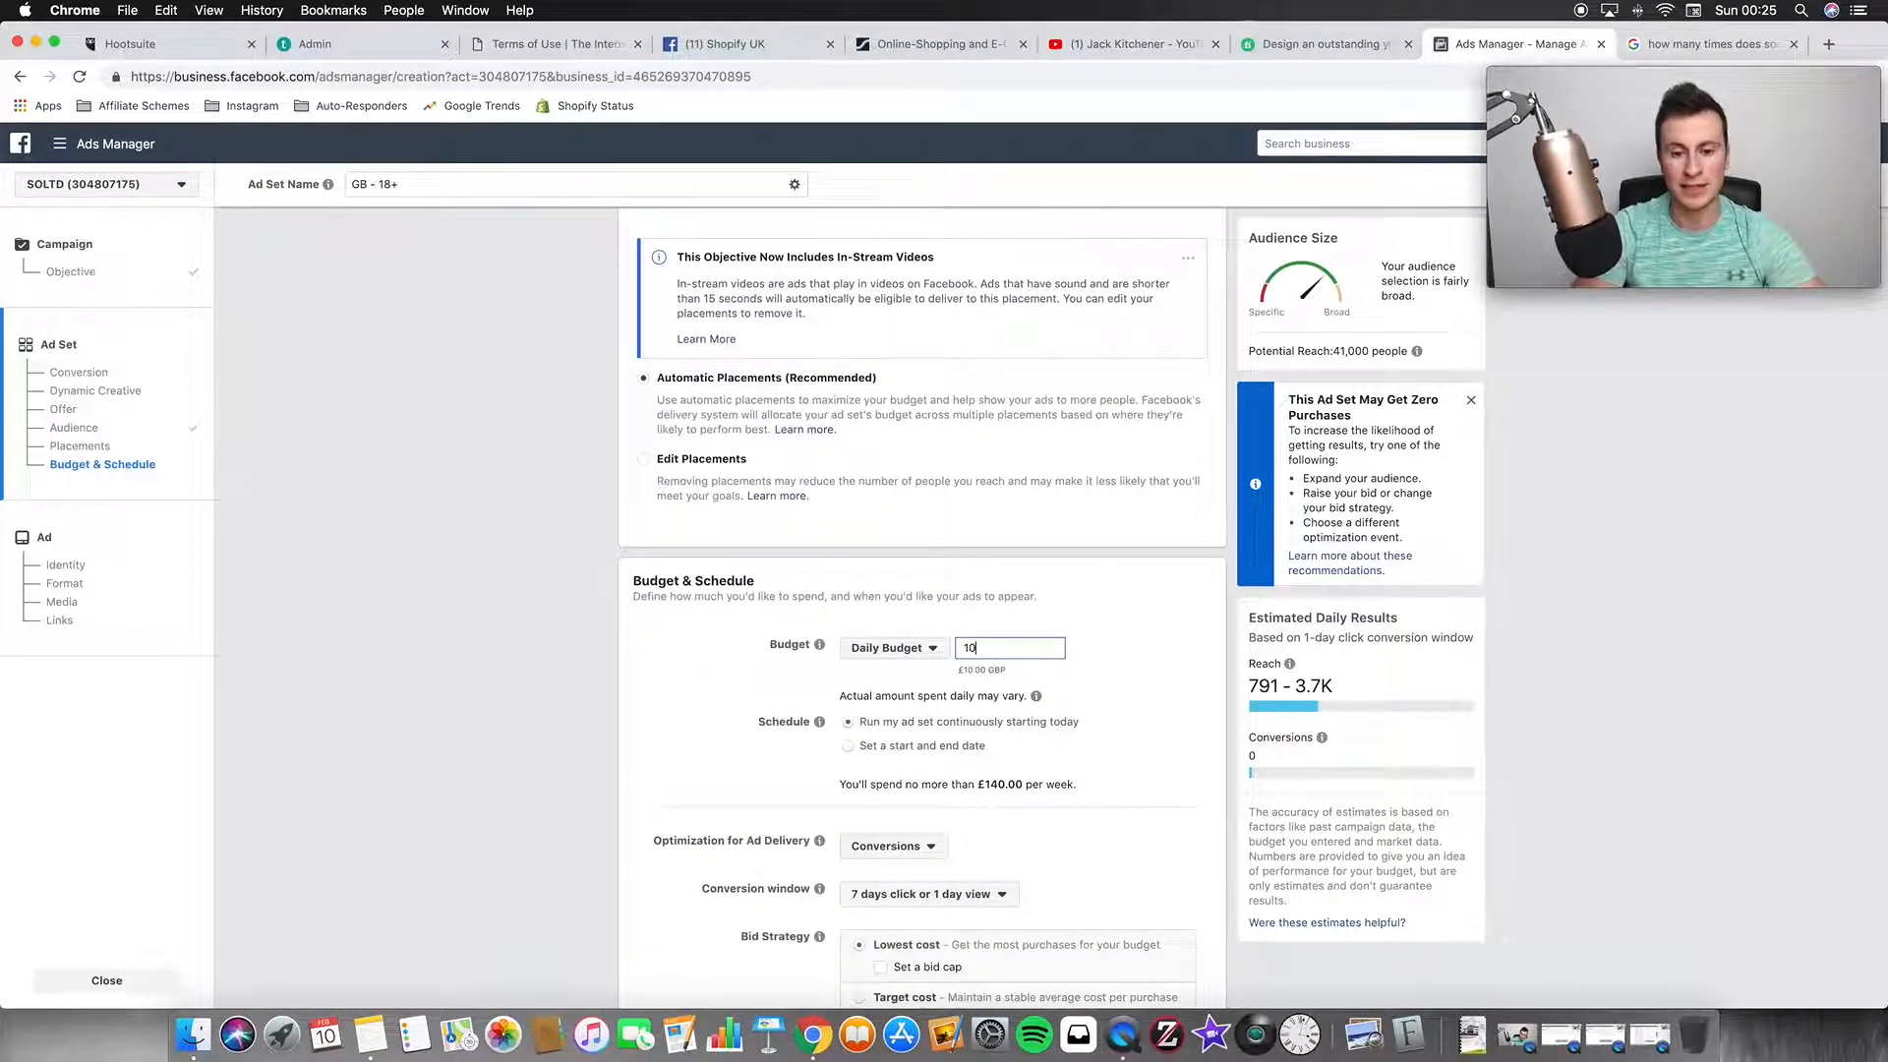
Review the ad set's audience settings, from location, age and gender through detailed targeting, connections and placements
scroll(529, 572, up, 6)
scroll(529, 572, up, 2)
scroll(529, 573, up, 3)
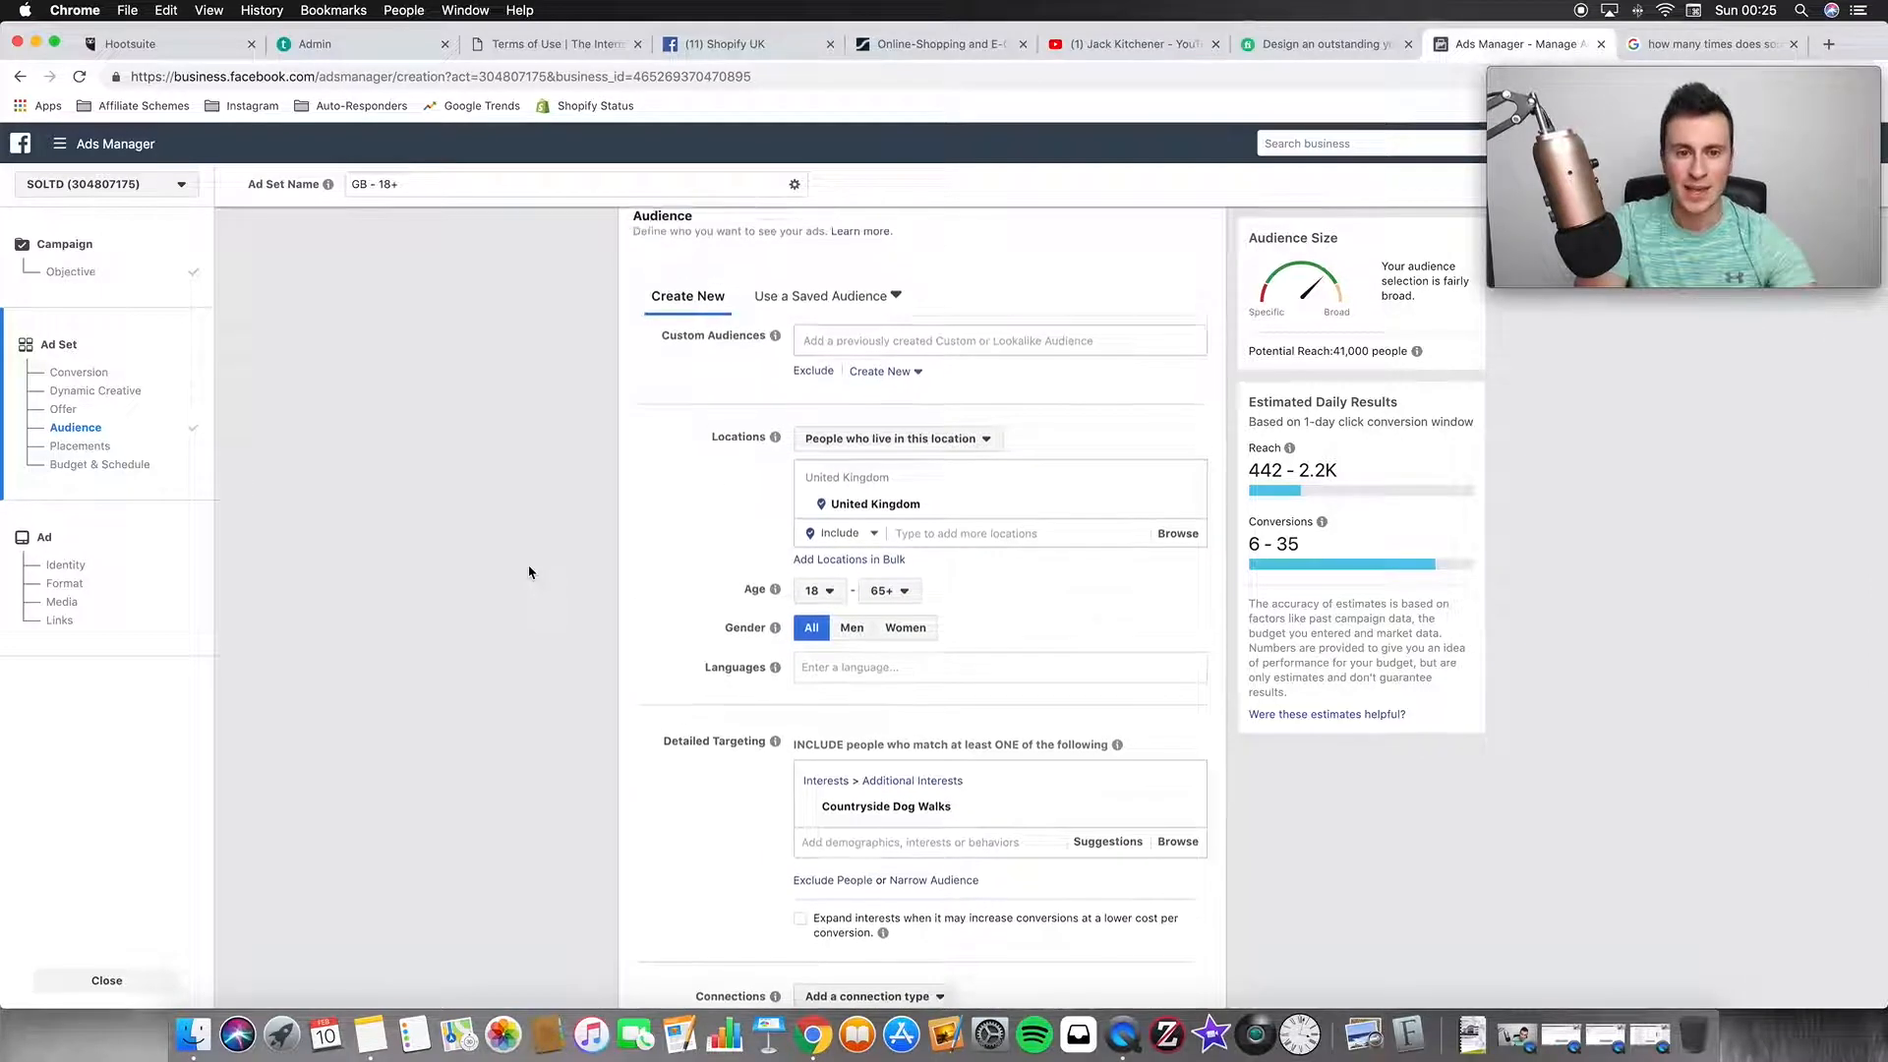
scroll(529, 572, down, 5)
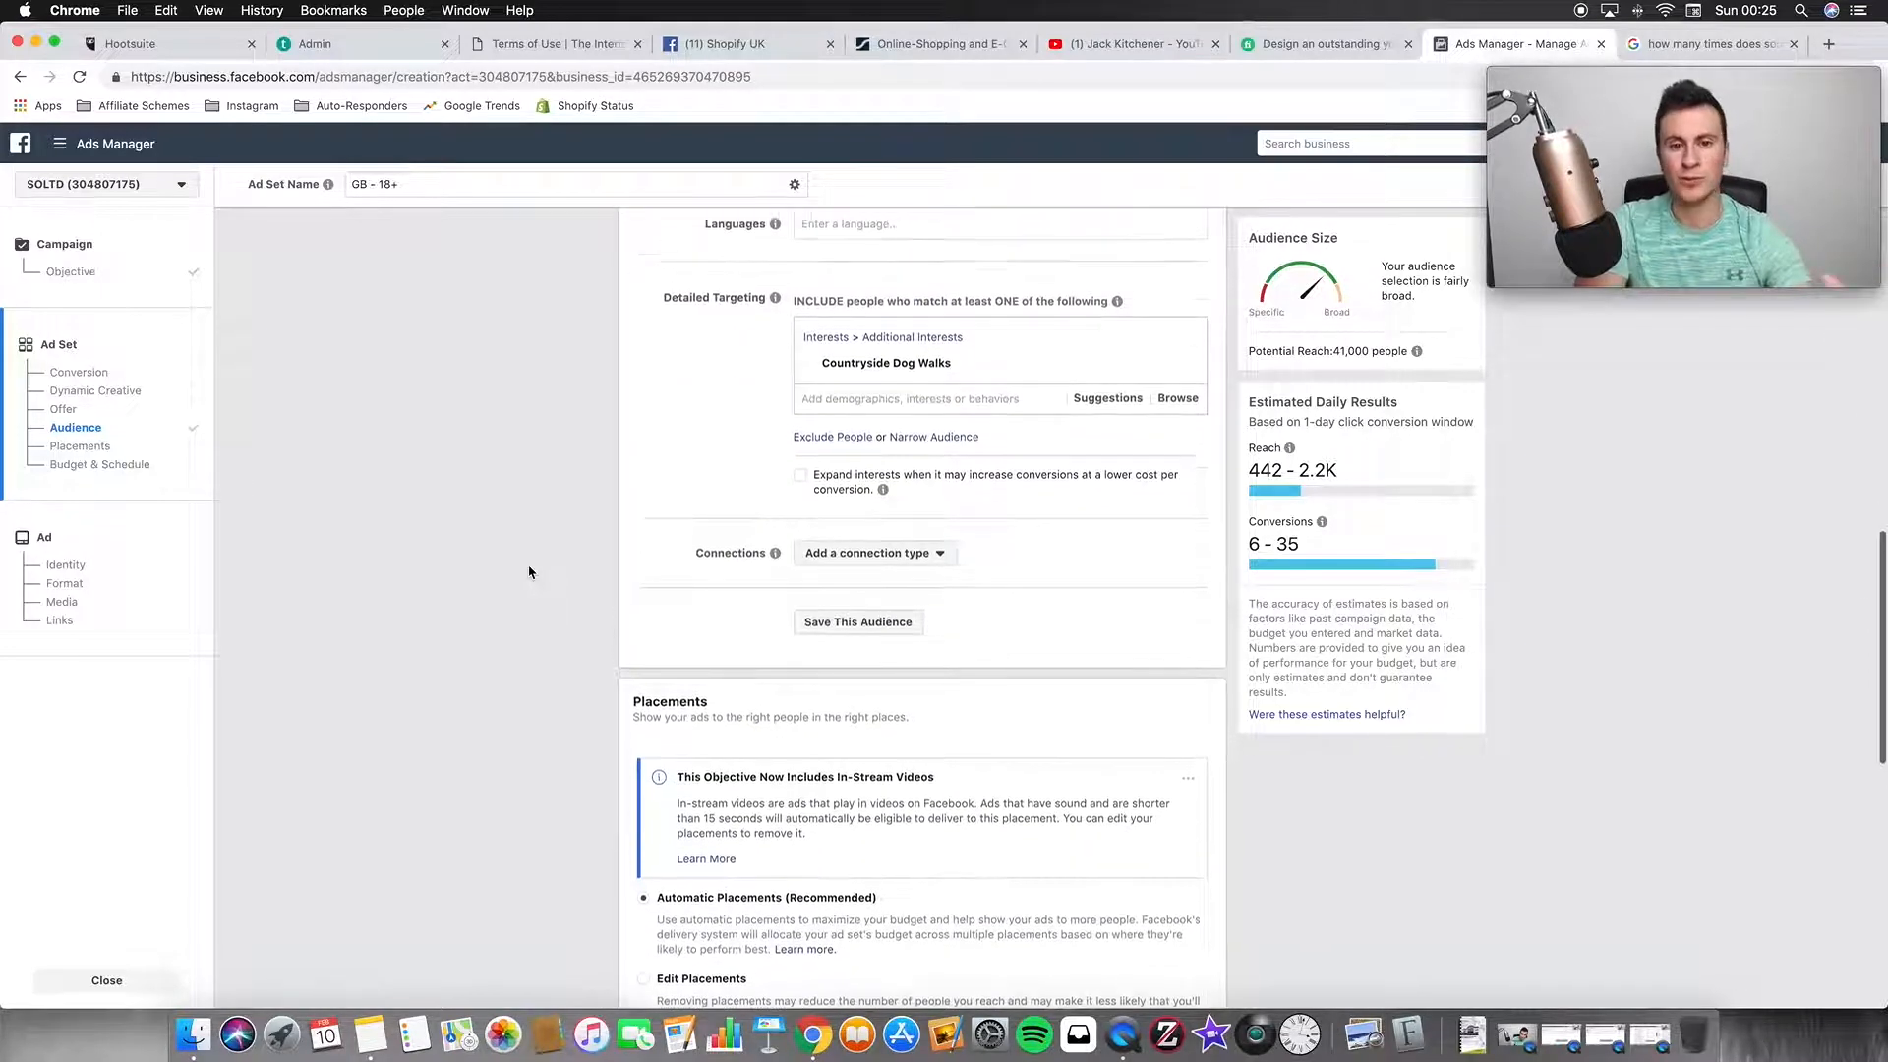
scroll(529, 573, up, 1)
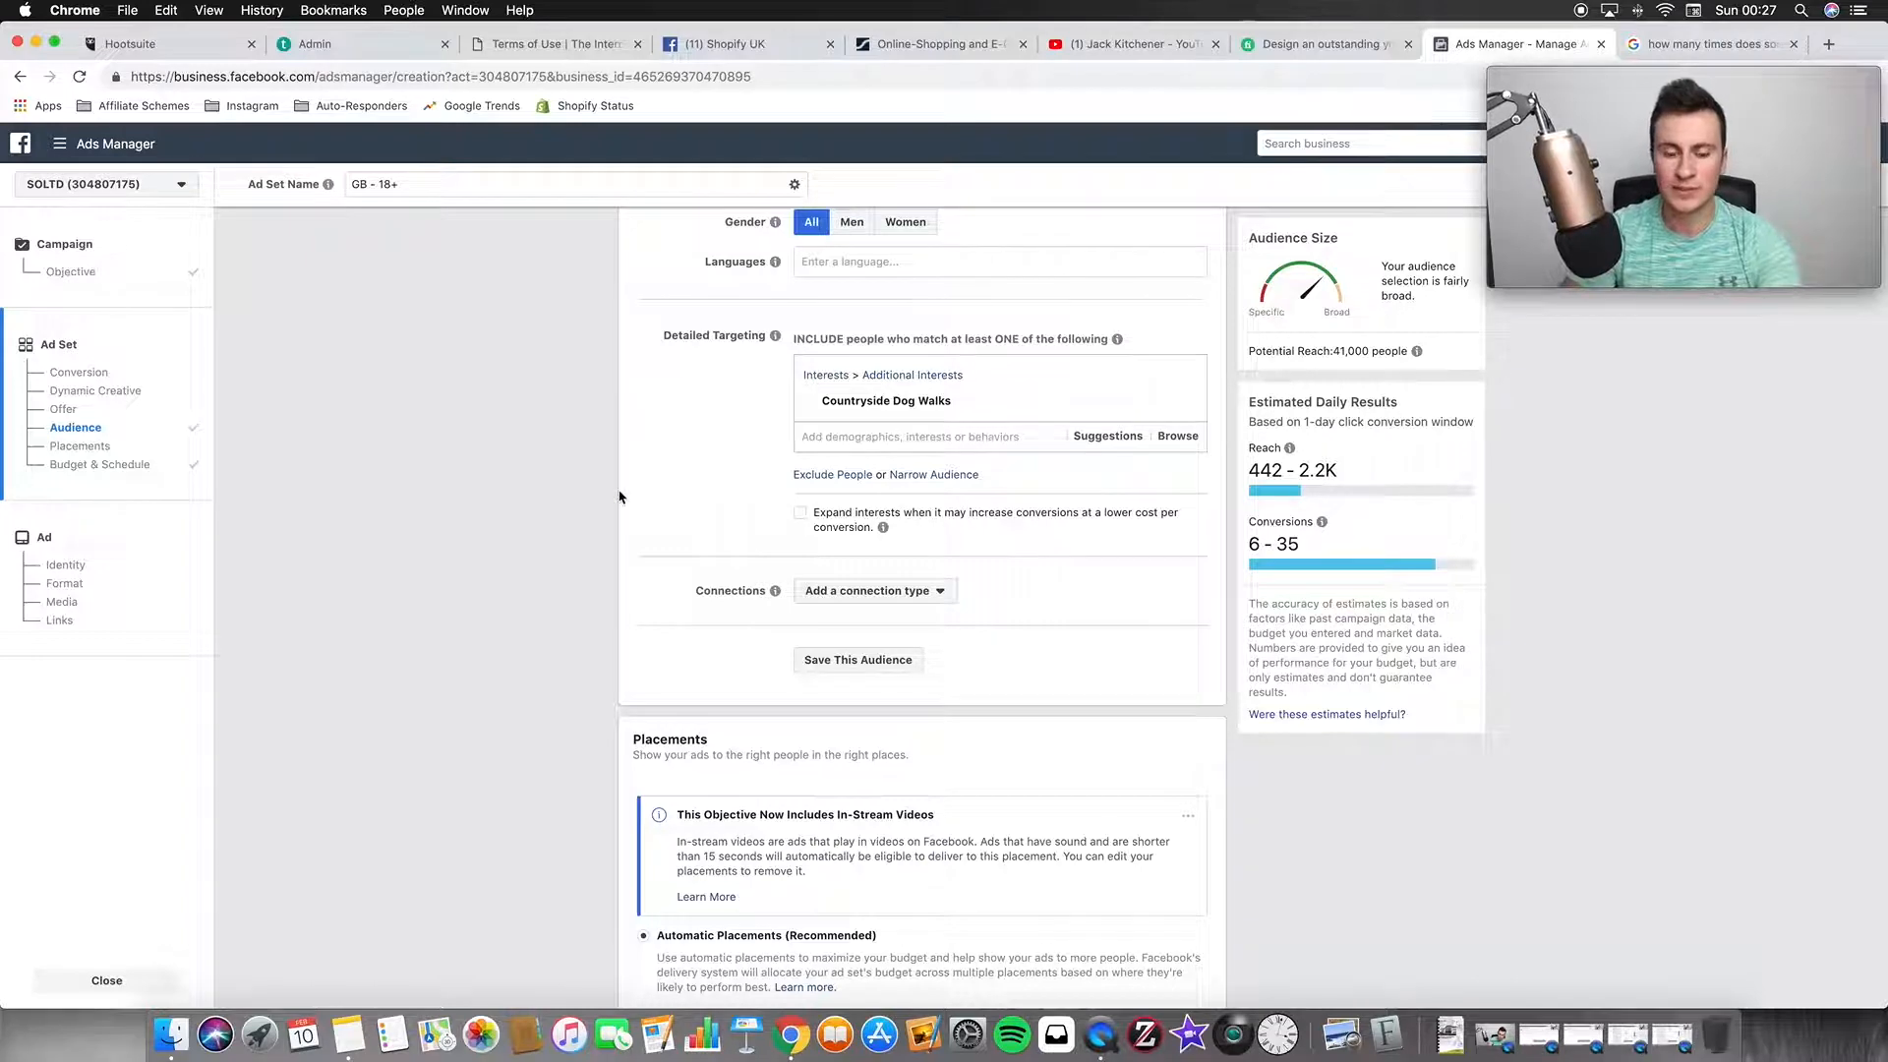
scroll(596, 528, up, 1)
scroll(596, 531, down, 2)
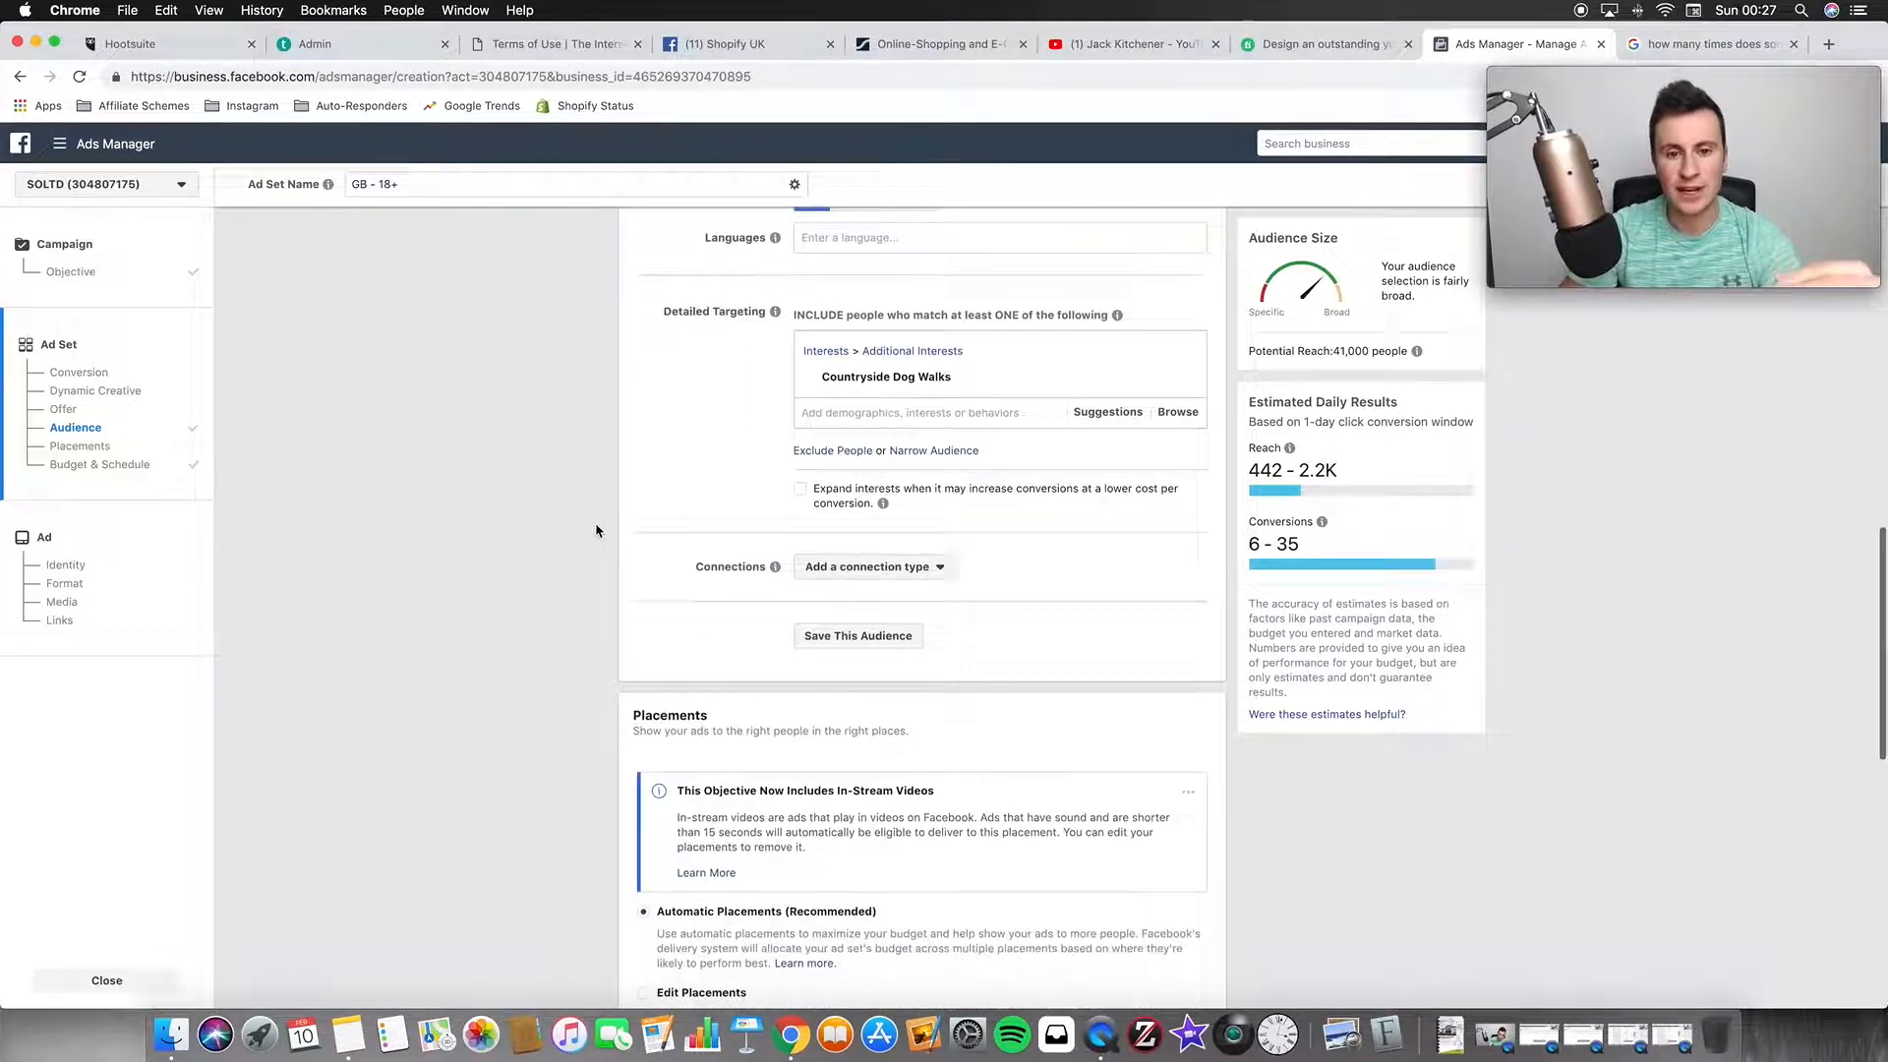
scroll(596, 531, down, 1)
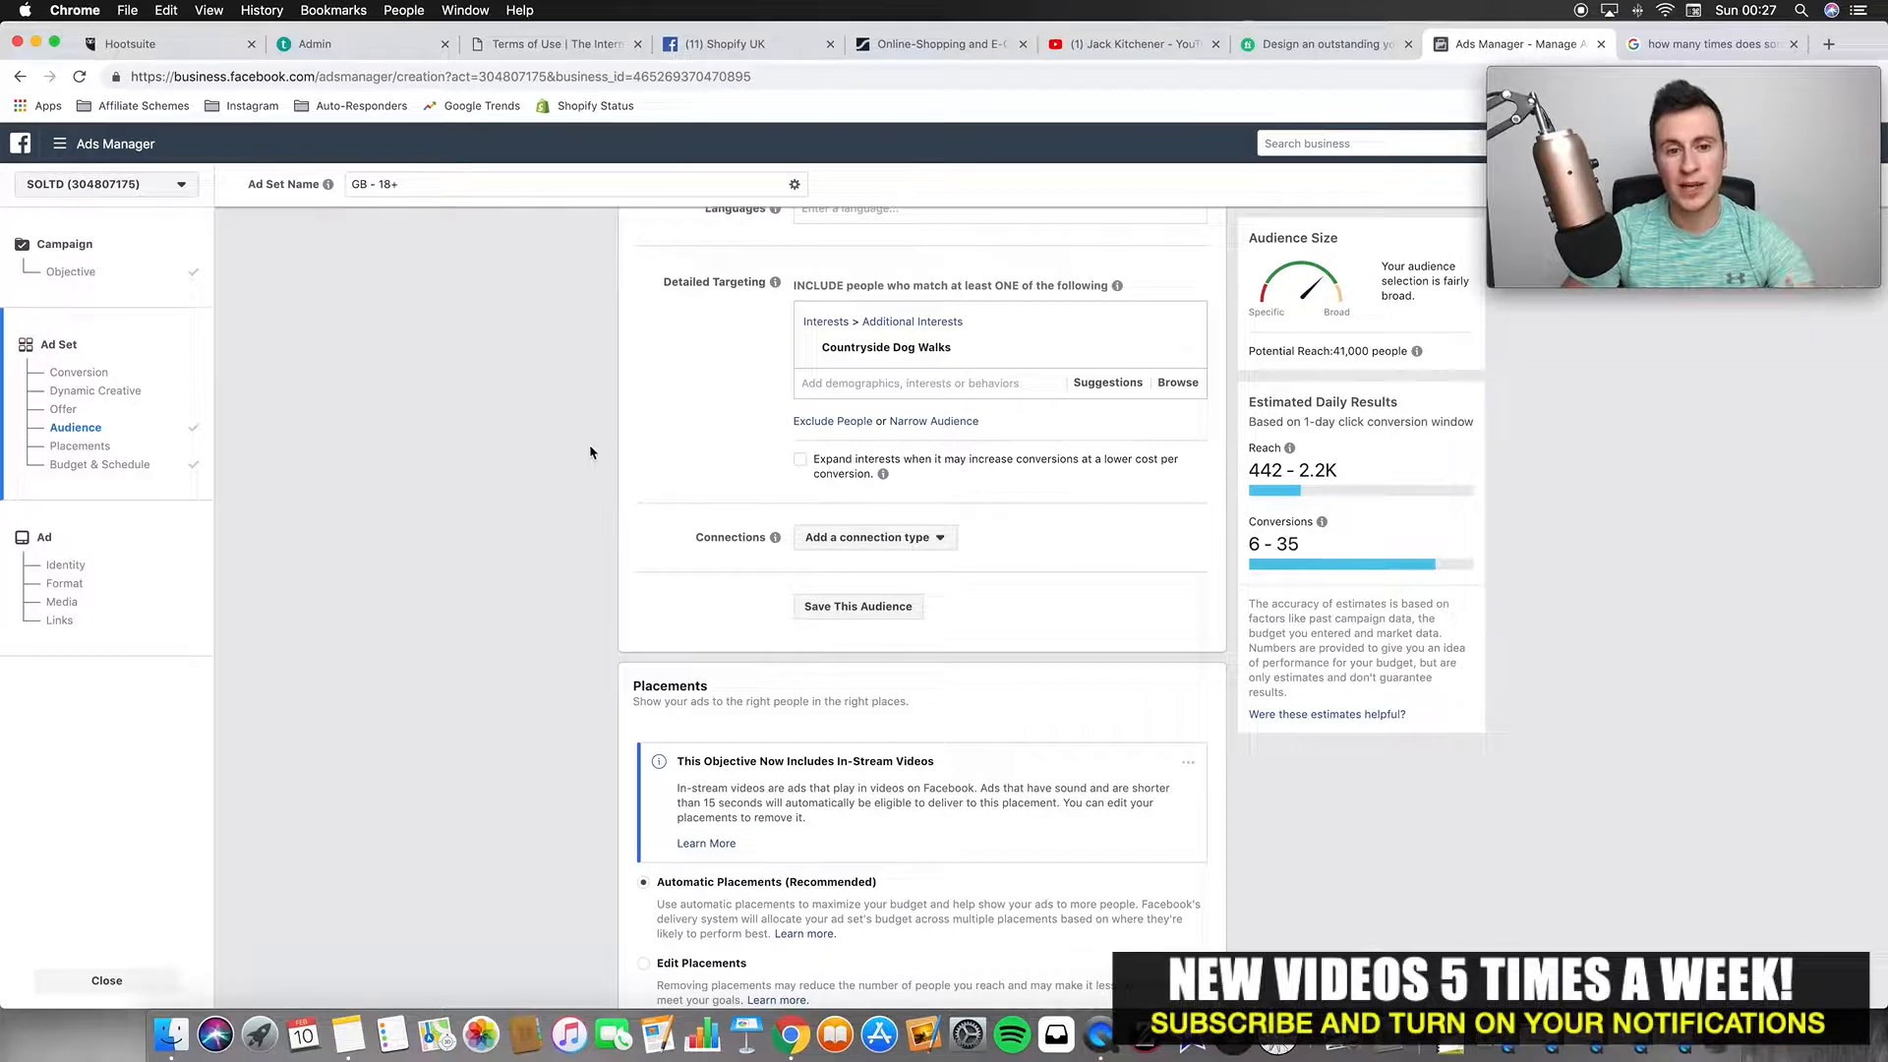
Try adding the suggested interest Dog walking to the audience's detailed targeting and remove it again
click(929, 381)
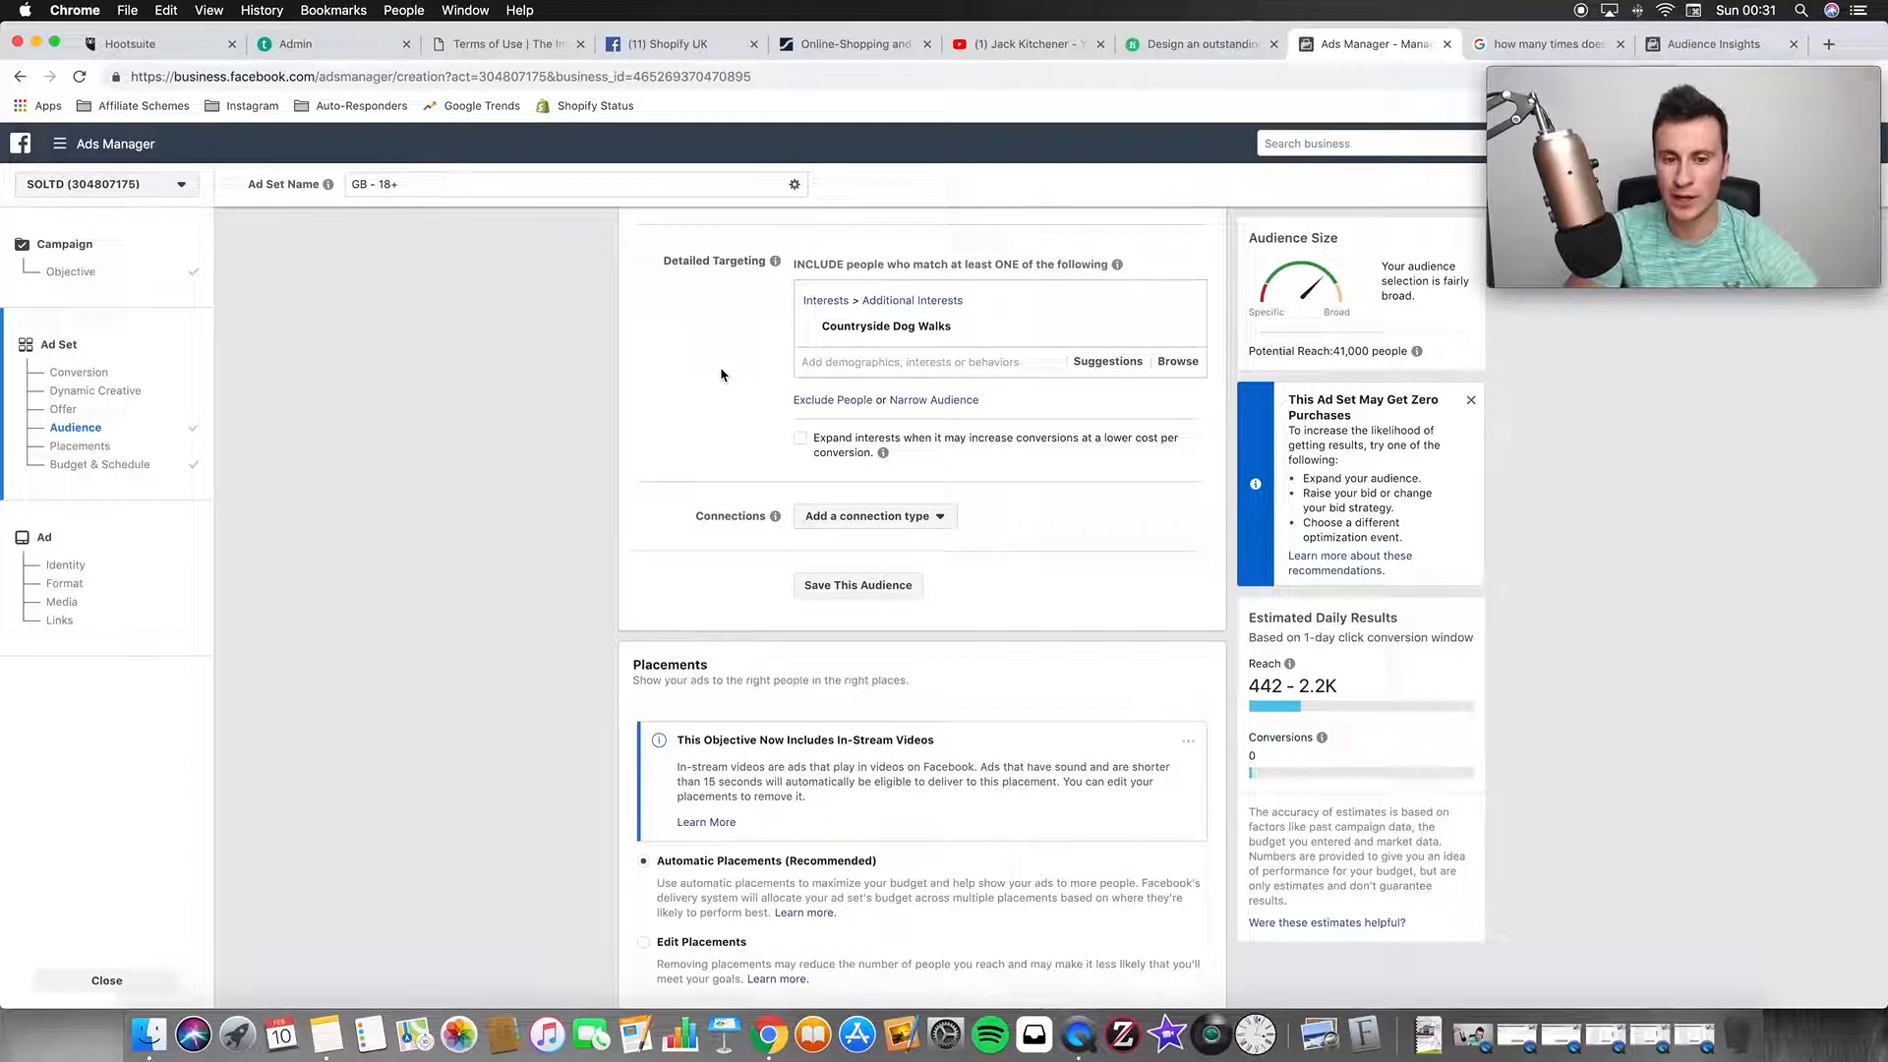
click(1109, 361)
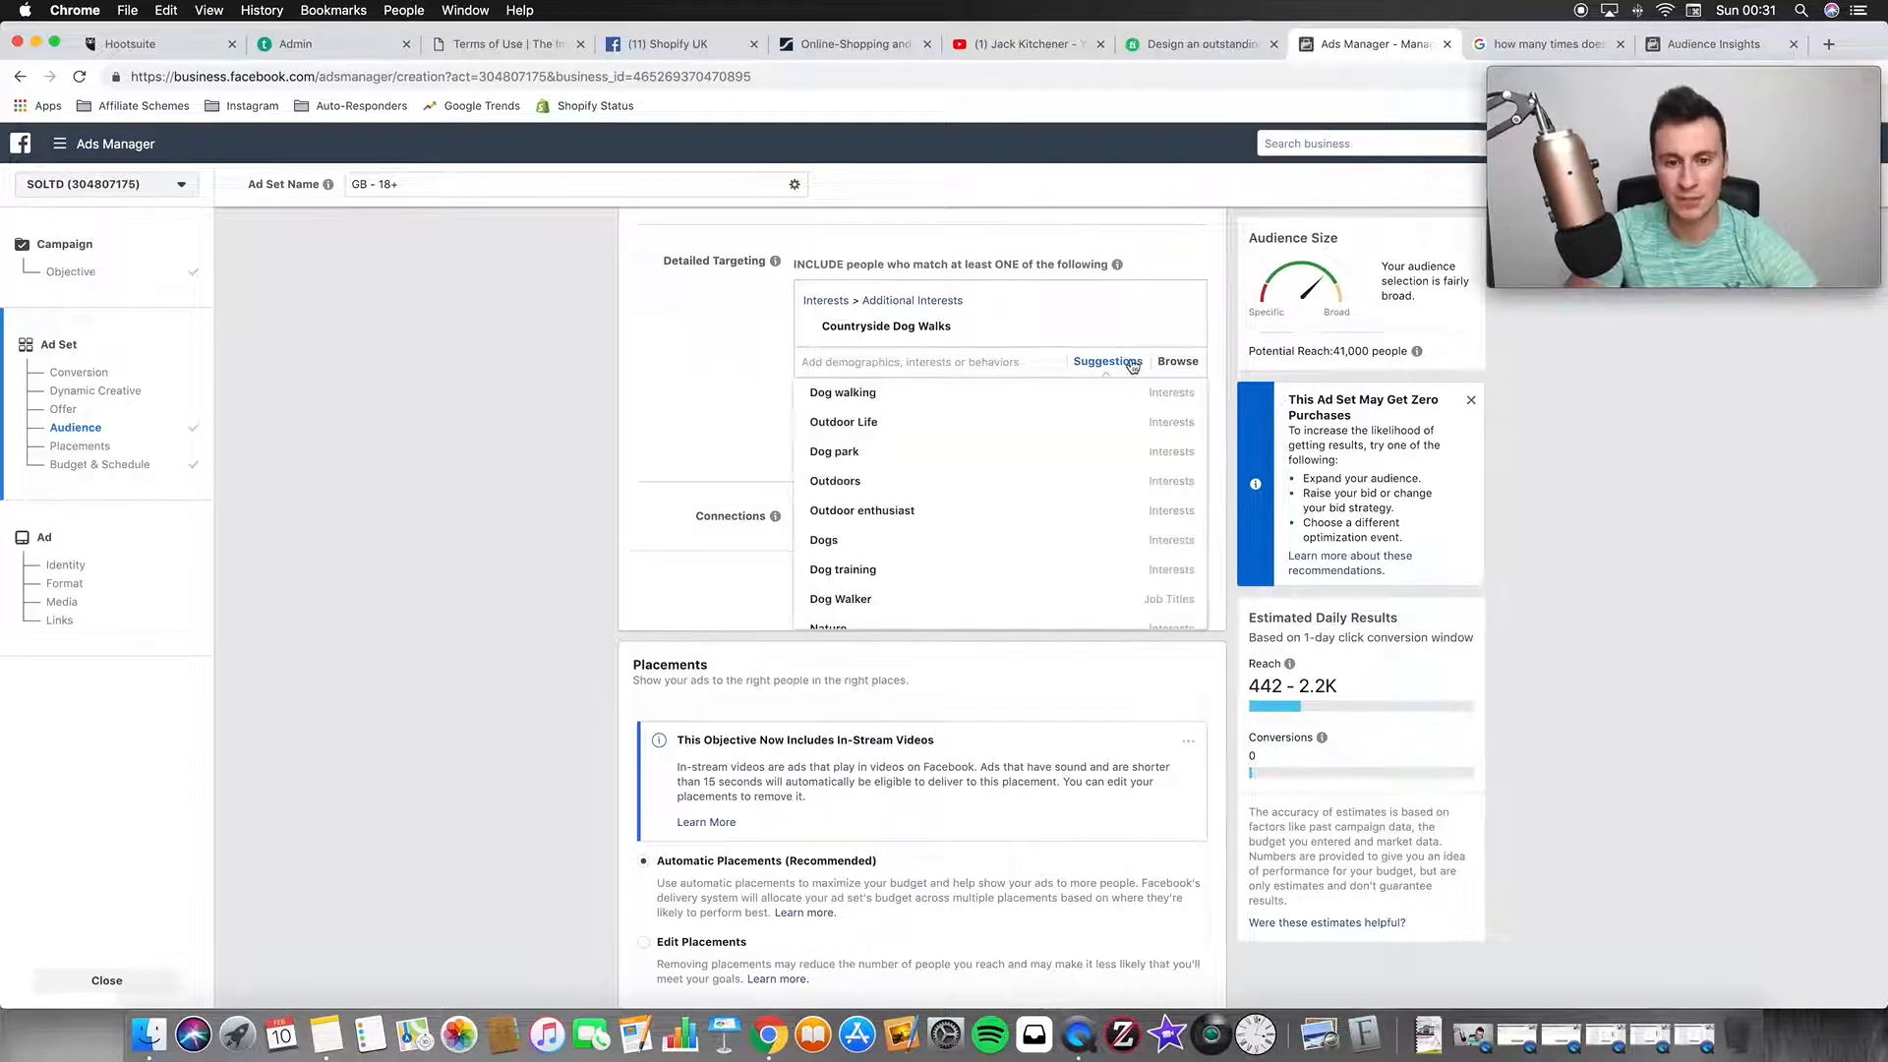
scroll(953, 464, down, 10)
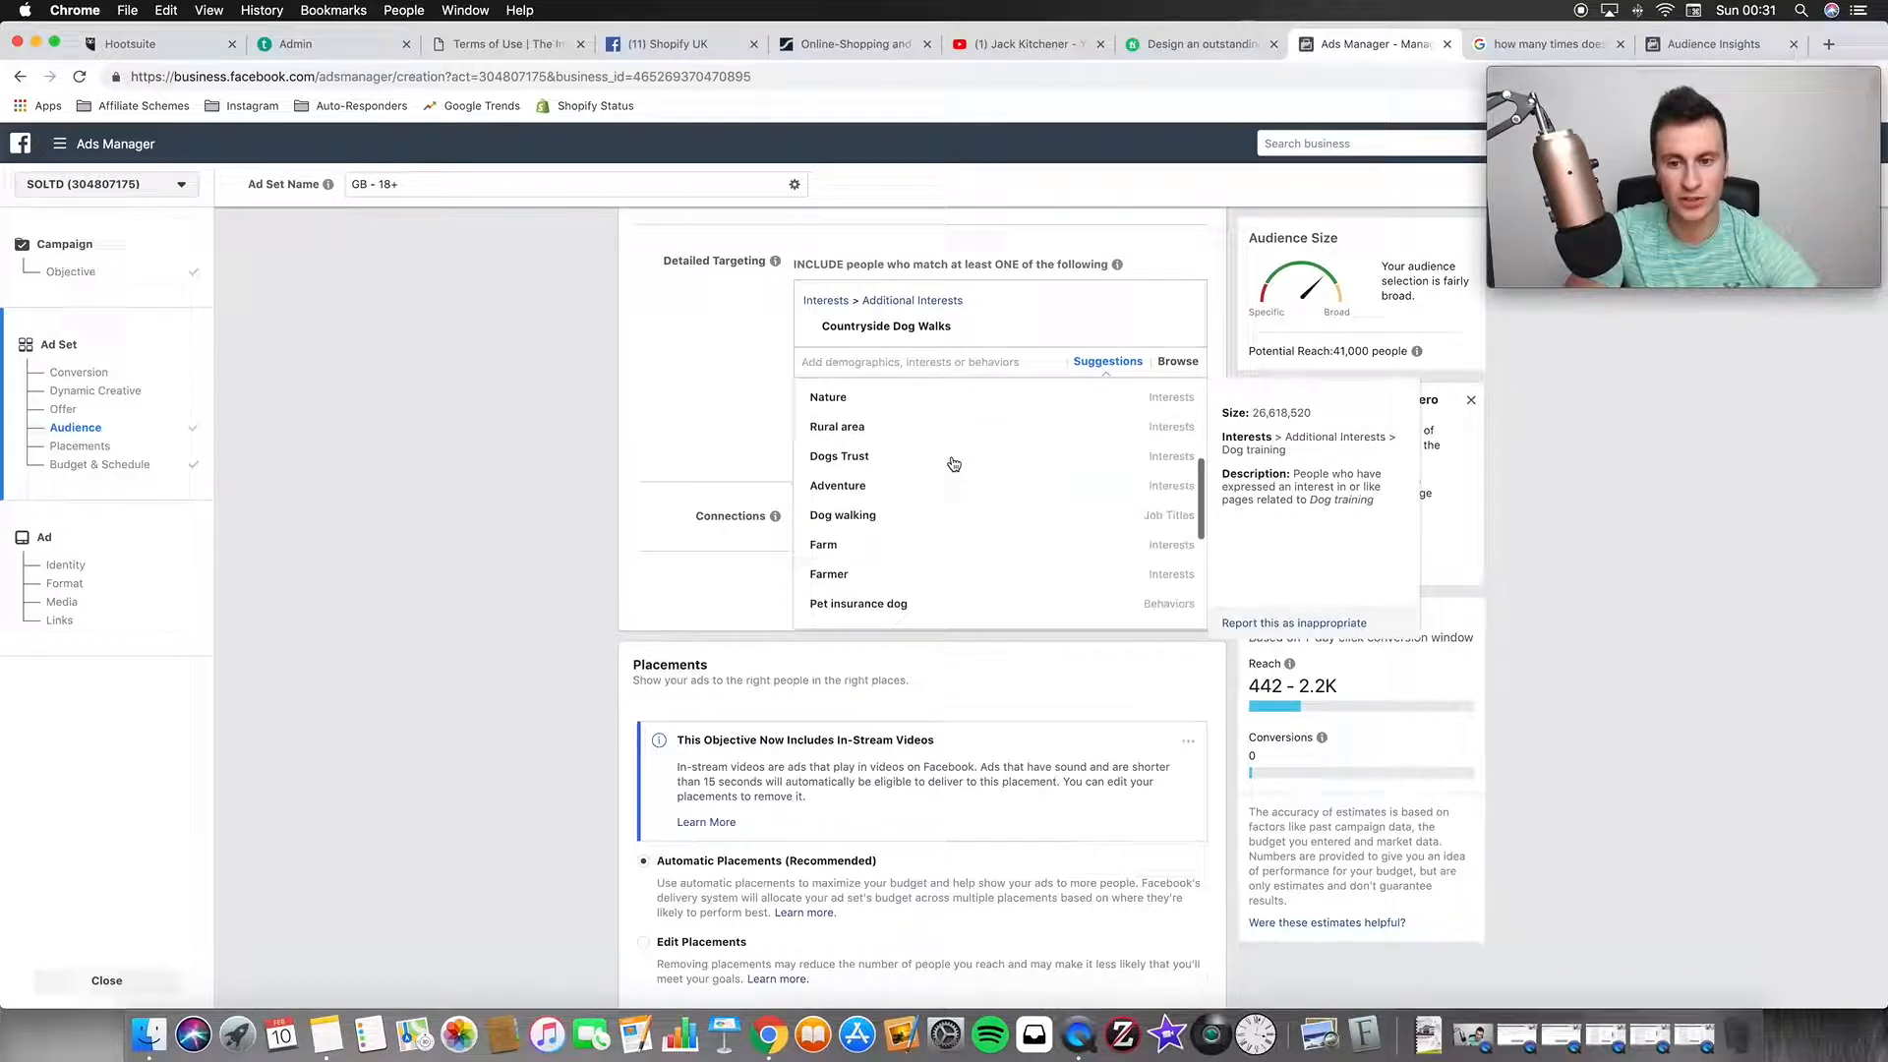
scroll(954, 464, up, 10)
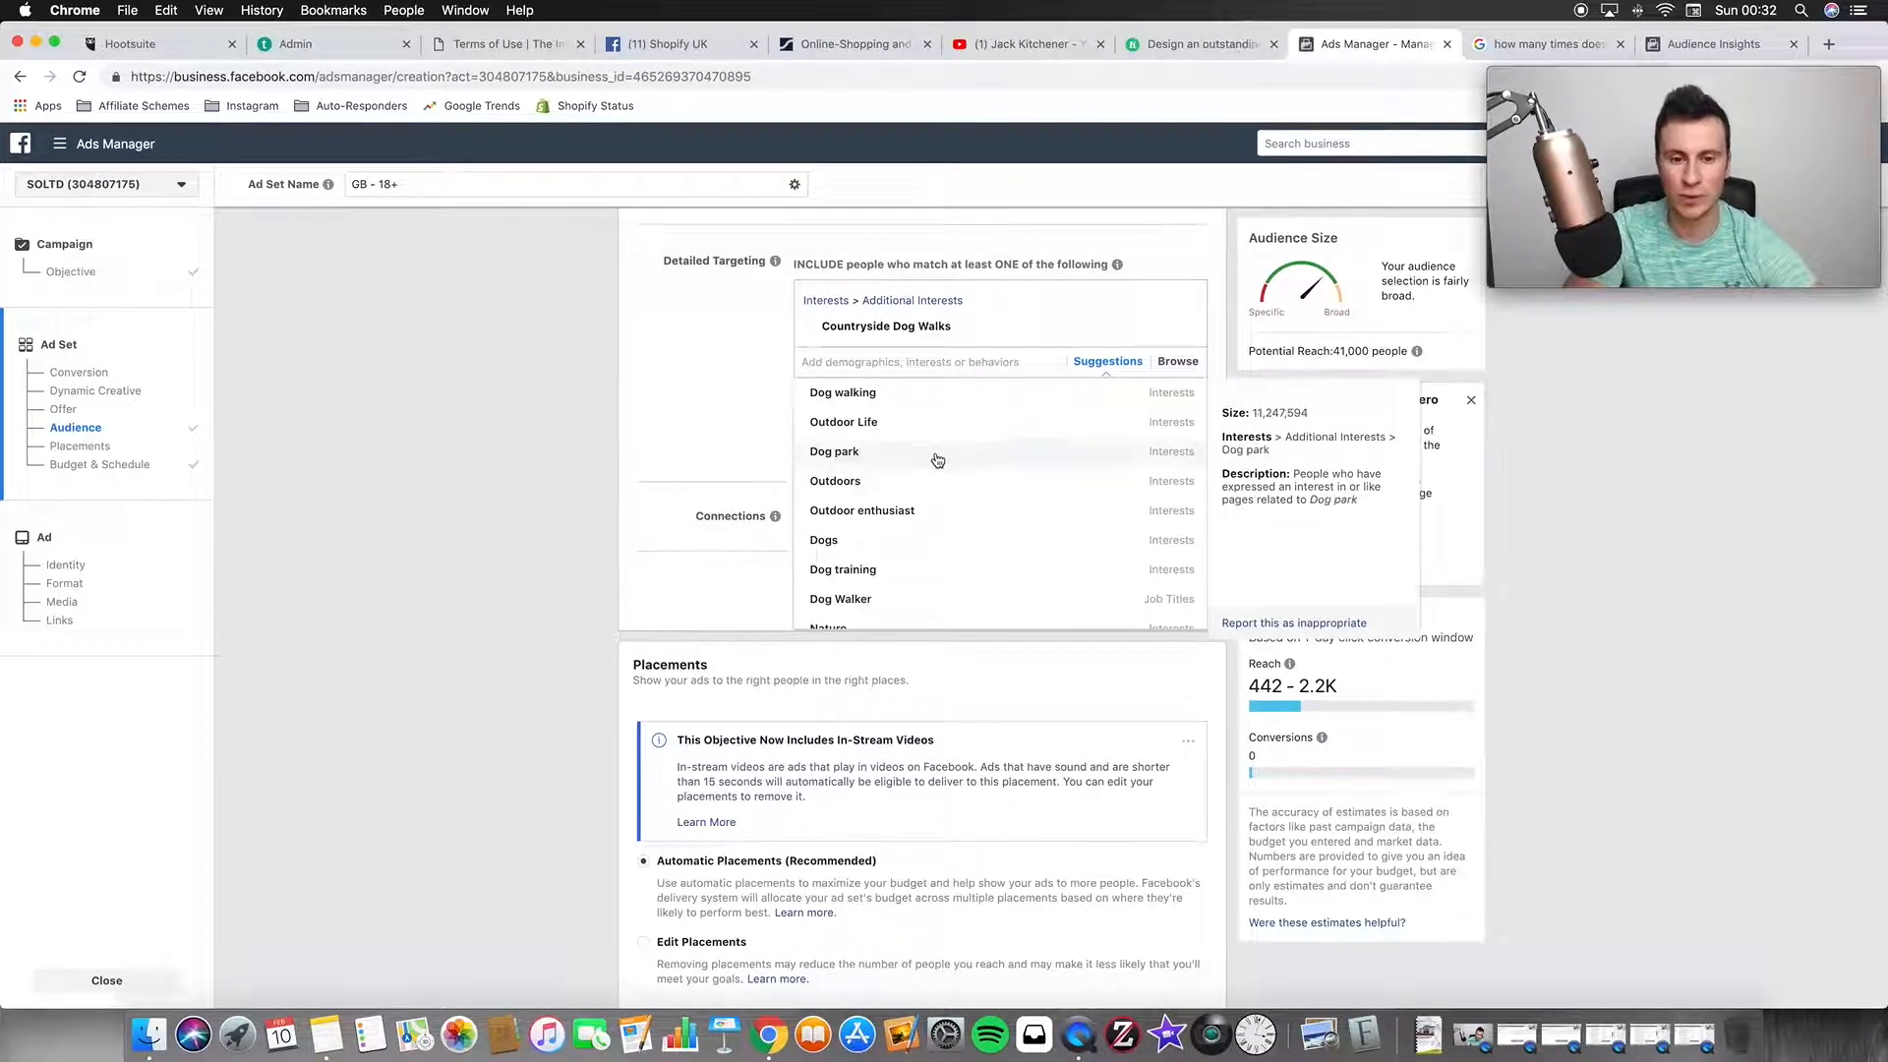
scroll(935, 460, up, 1)
click(939, 460)
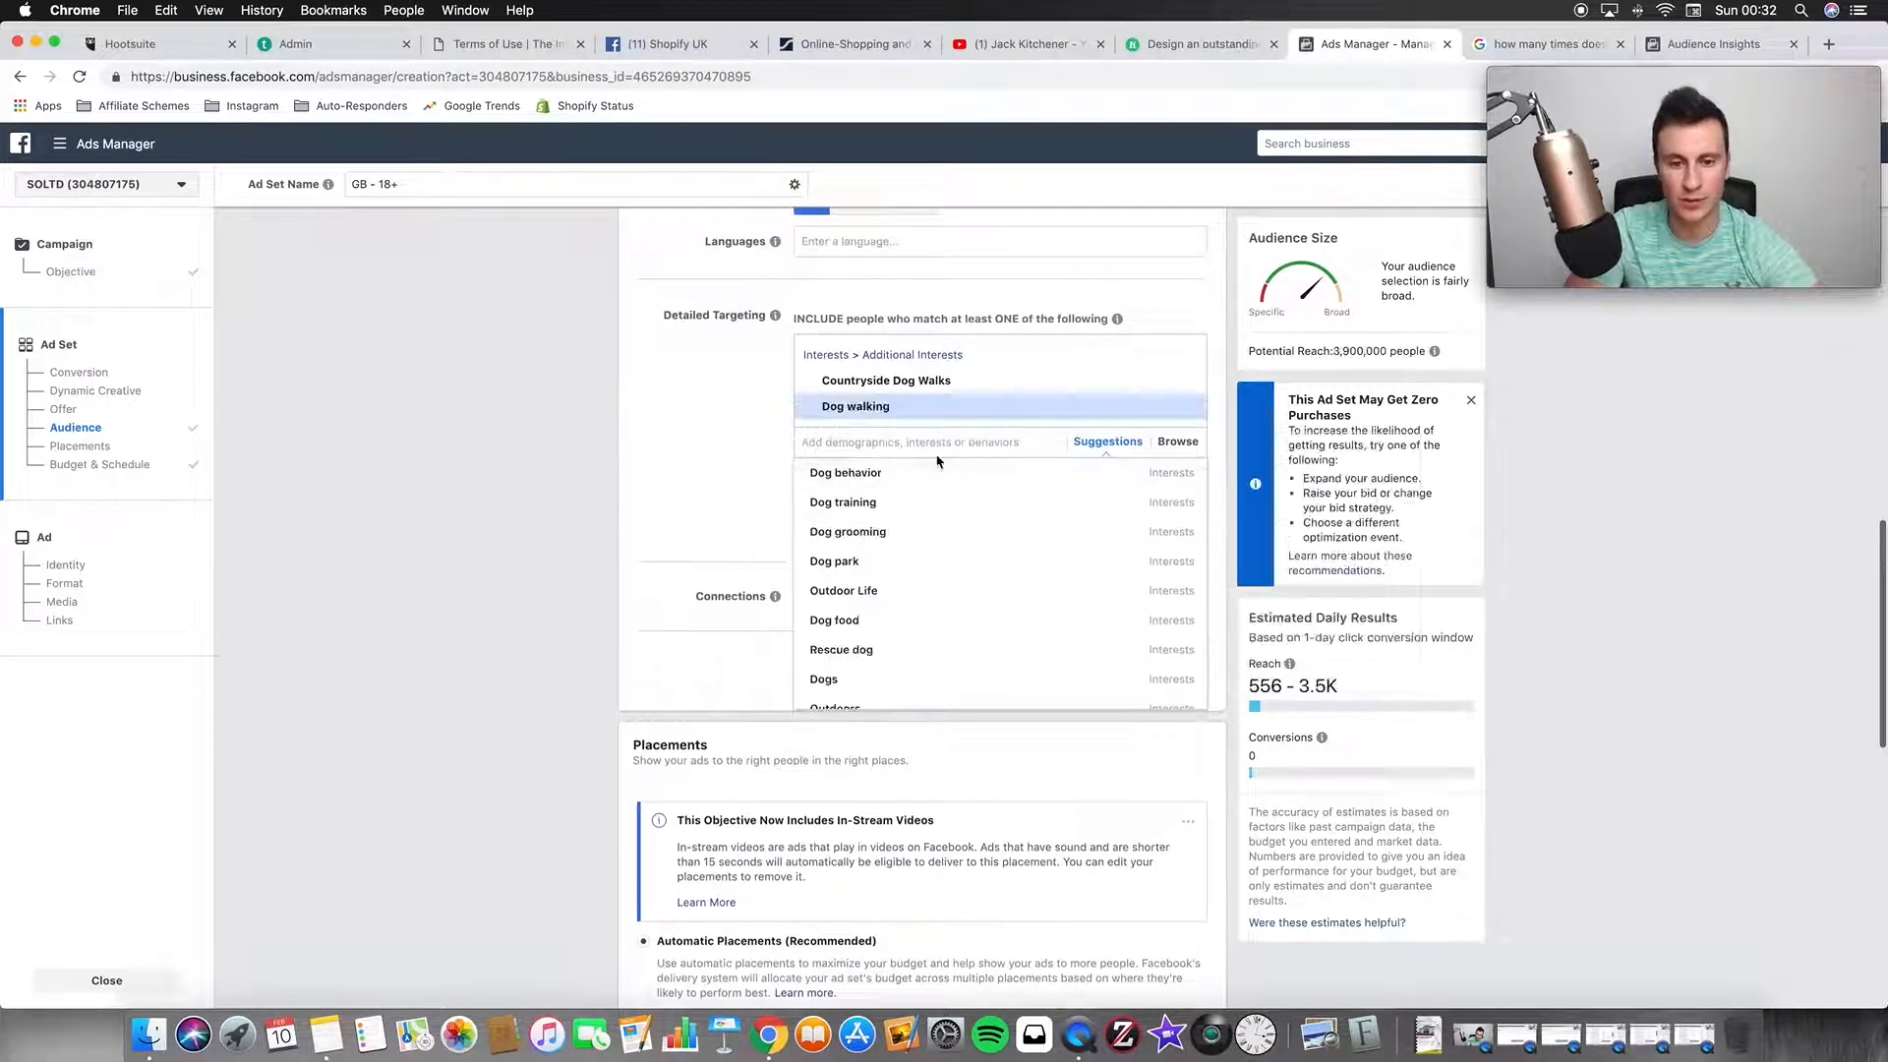
click(709, 414)
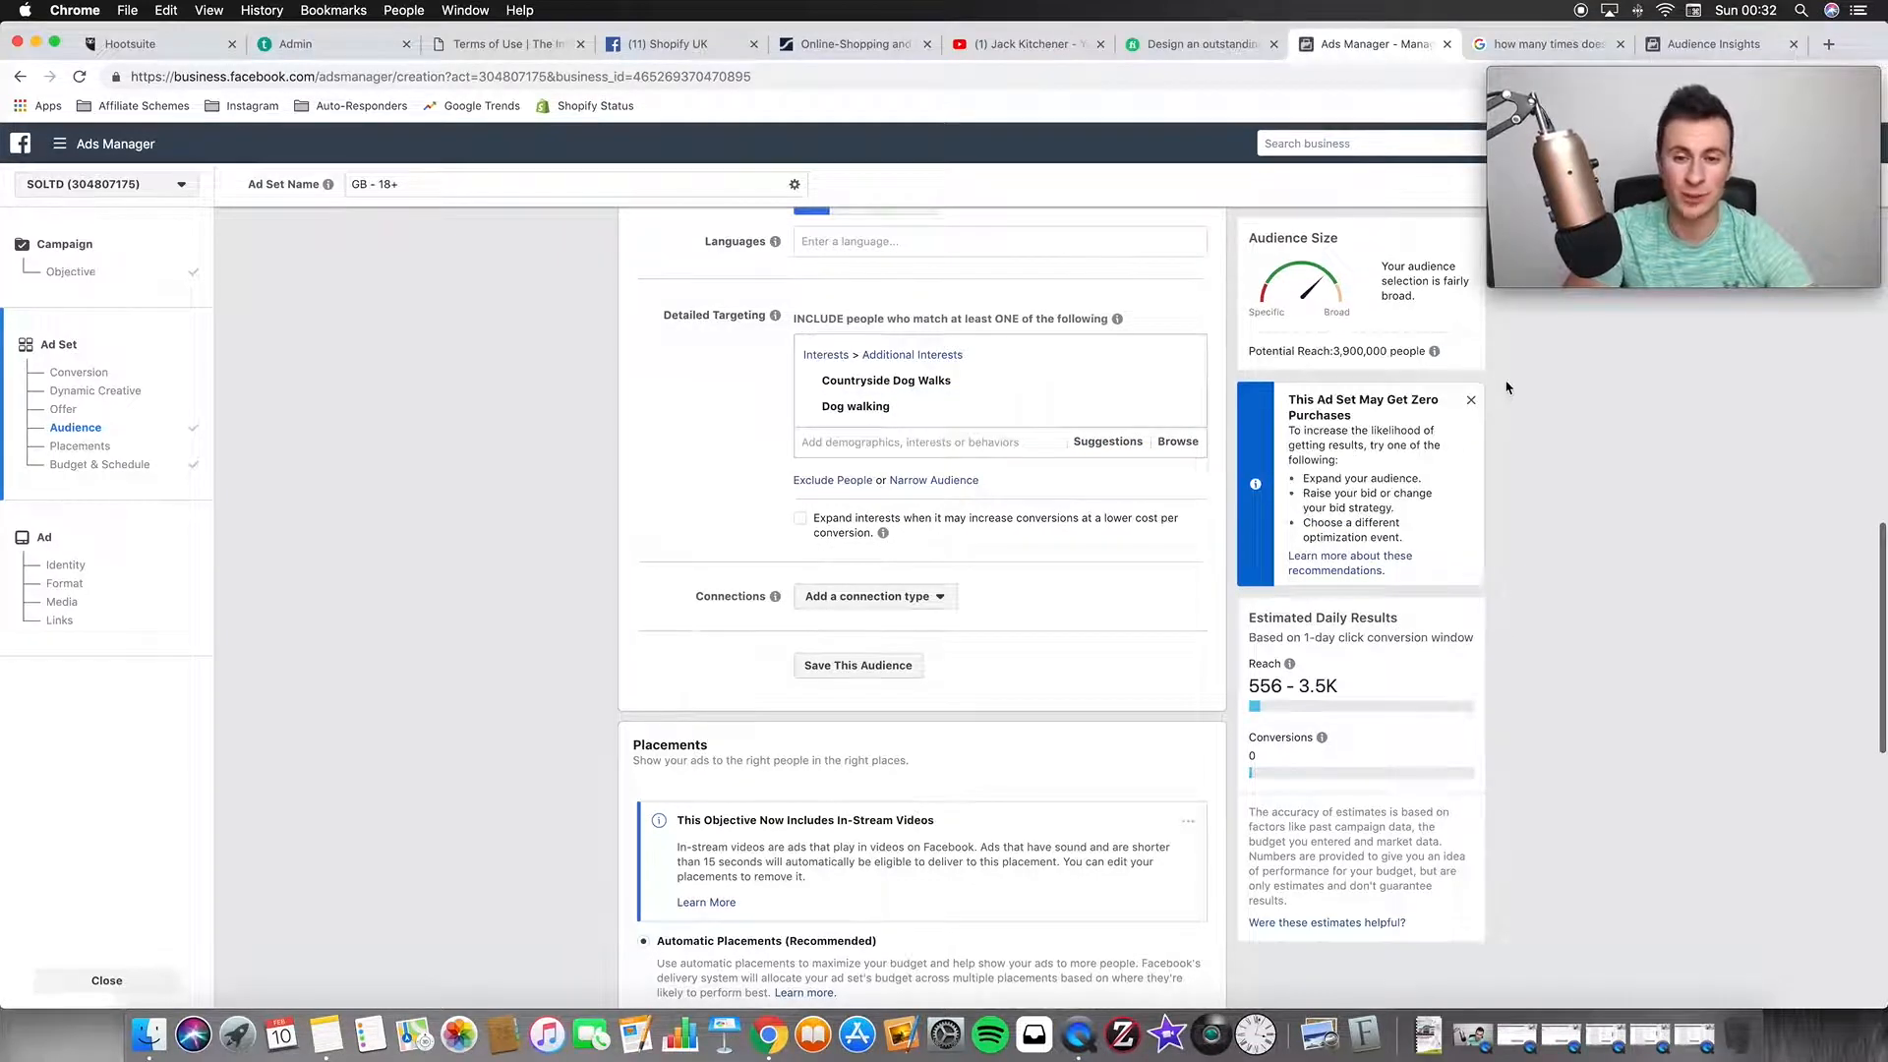
mouse_move(1183, 411)
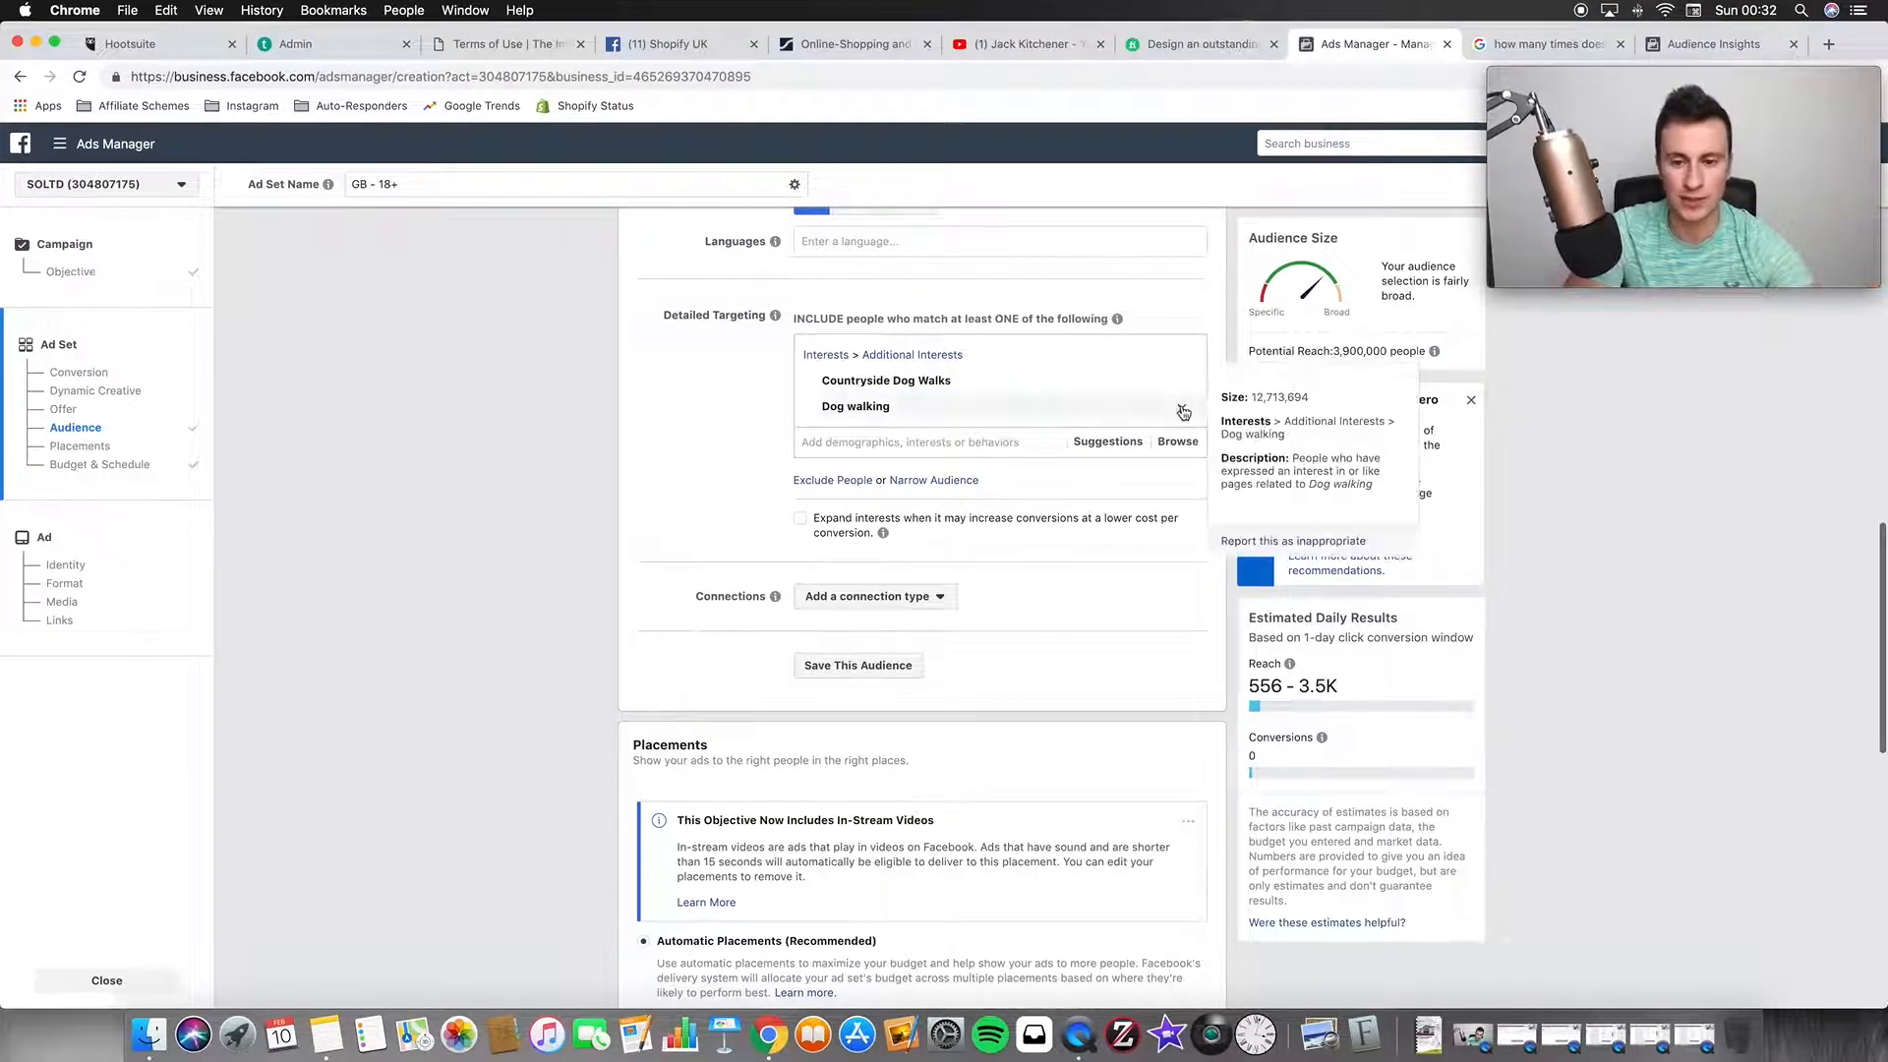
click(1184, 411)
Copy the interest name Countryside Dog Walks, switch to Audience Insights and add it as an interest for the United Kingdom audience
mouse_move(954, 392)
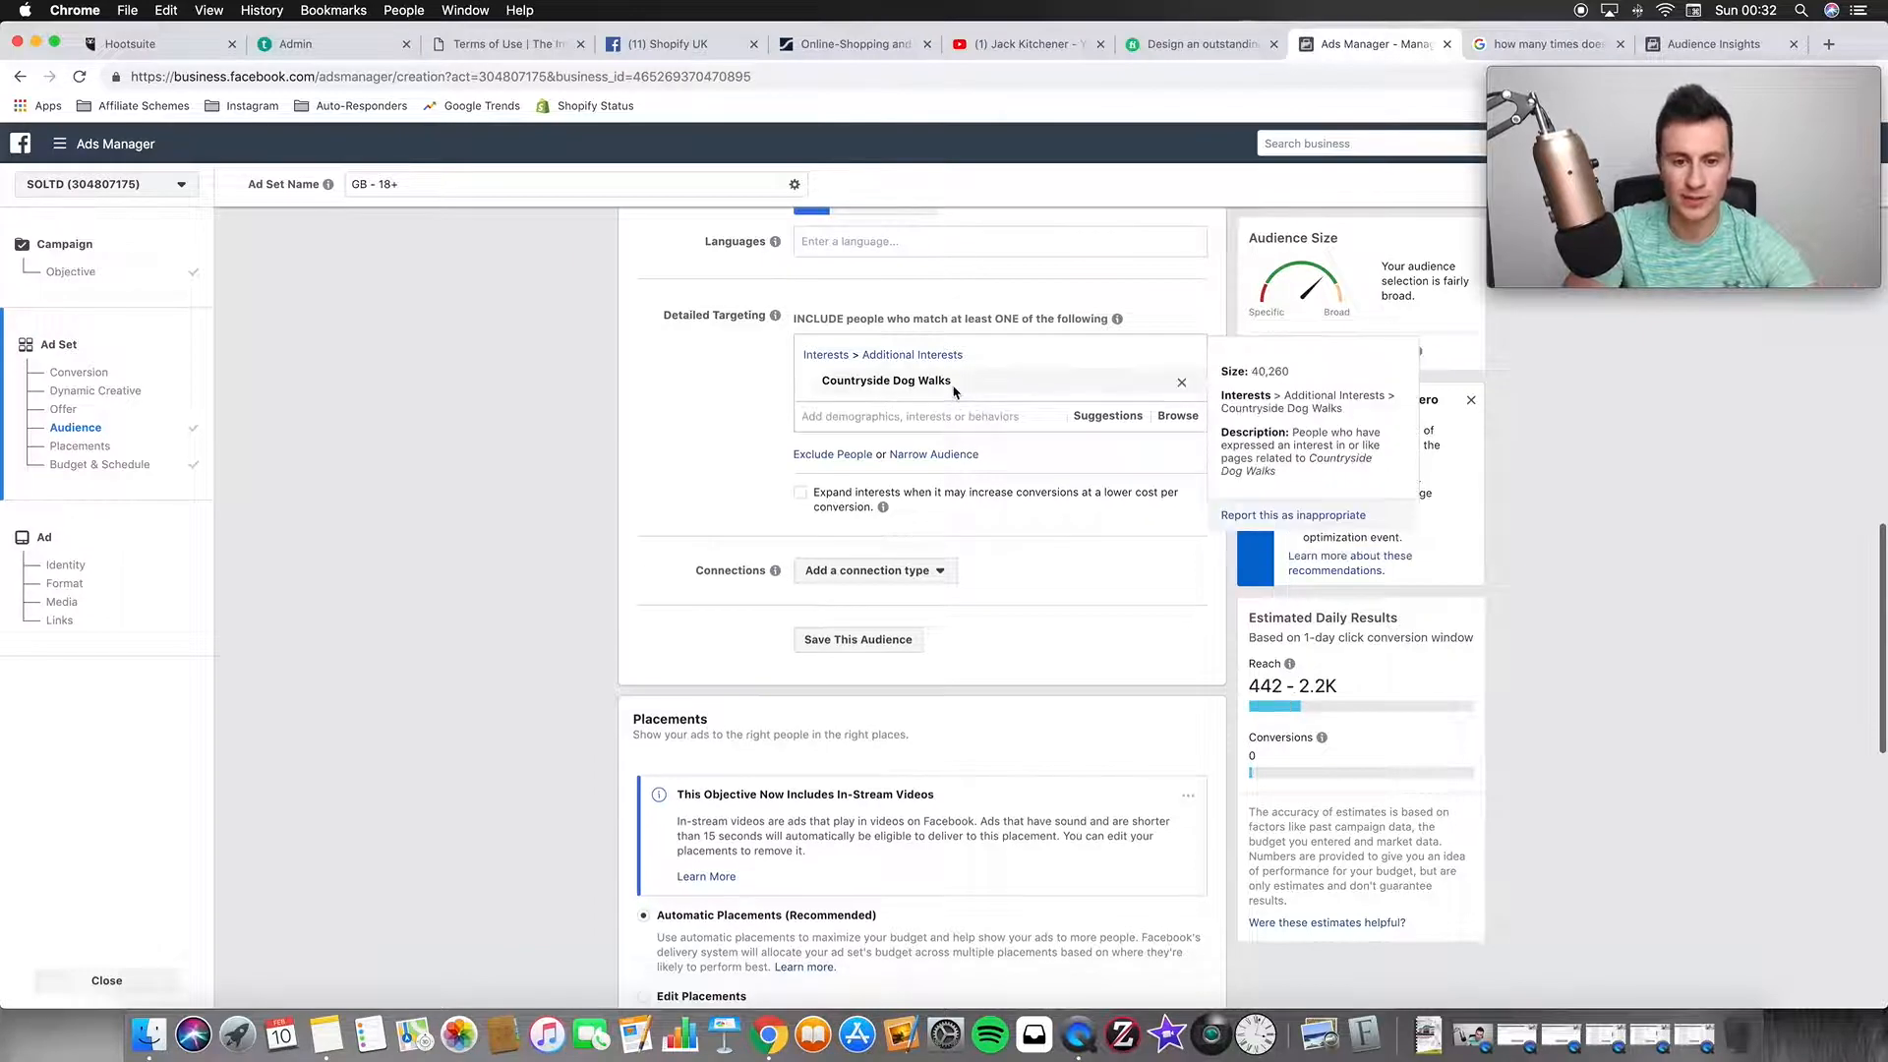
triple_click(937, 384)
key(super+c)
click(638, 414)
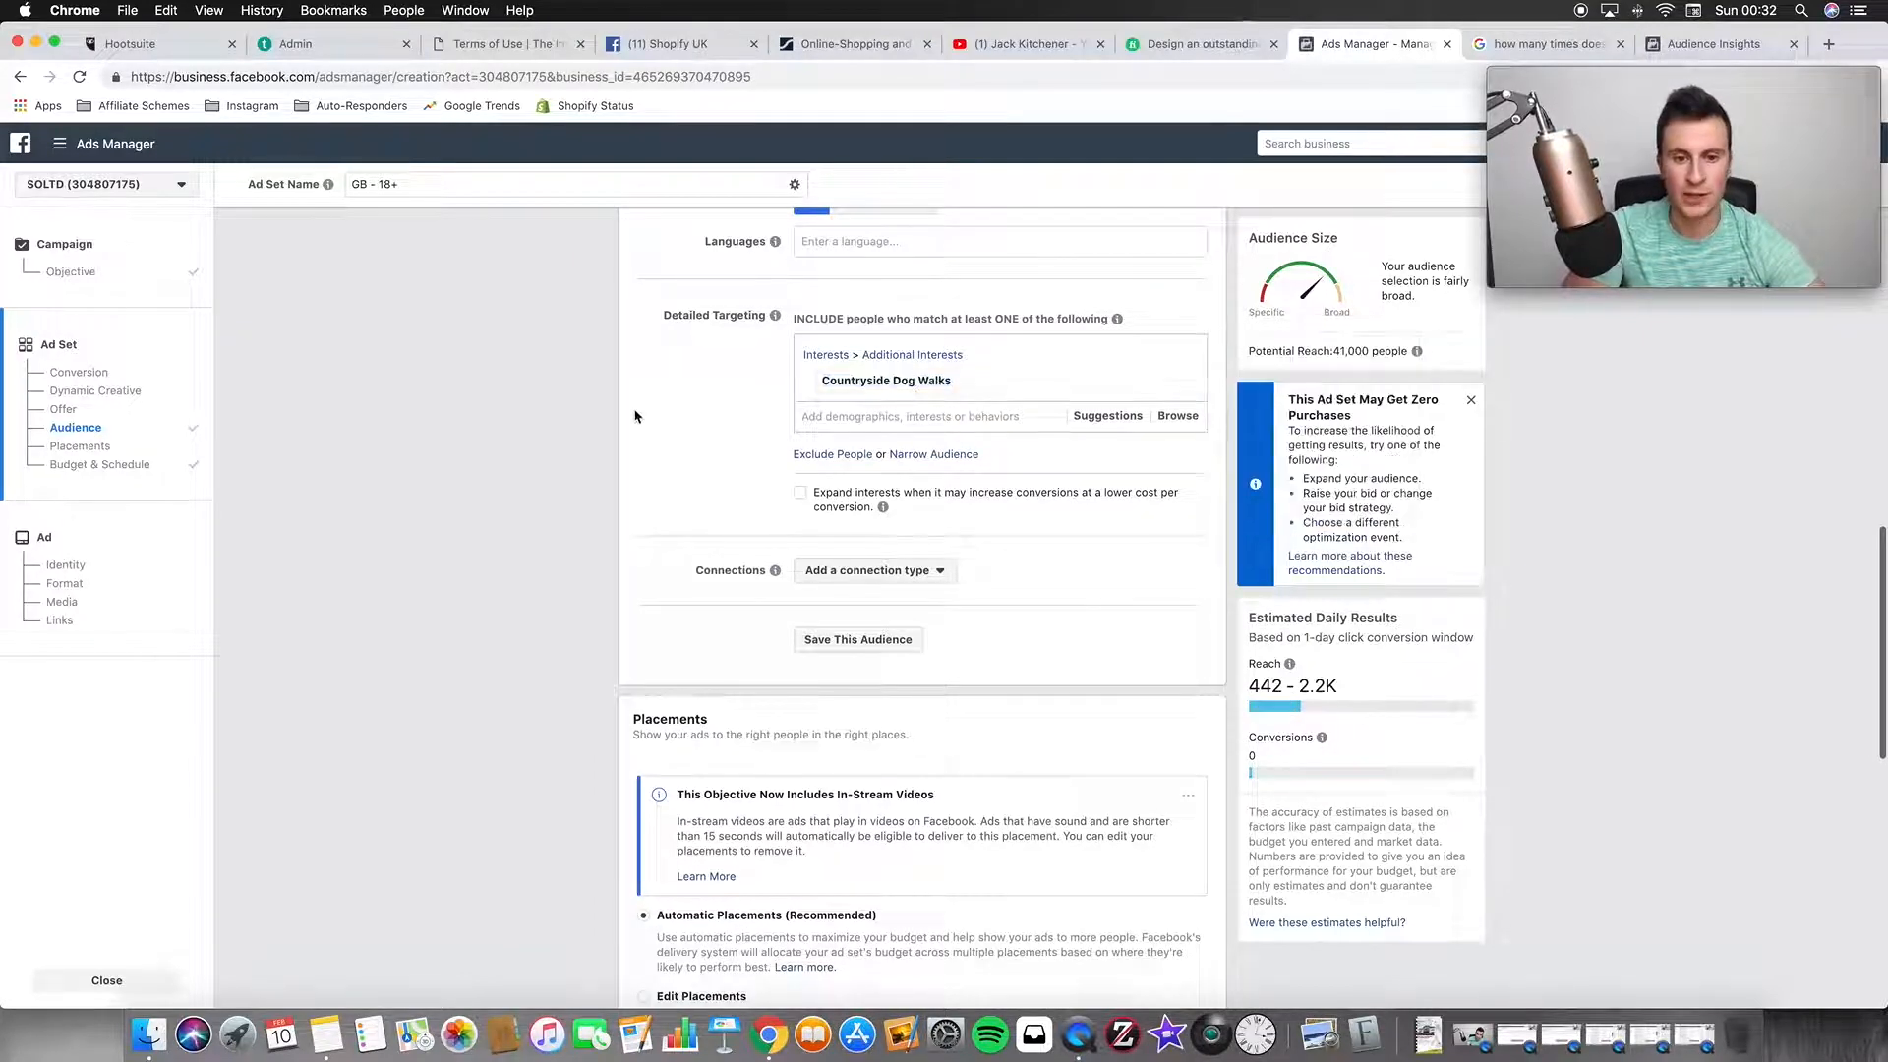
click(1736, 41)
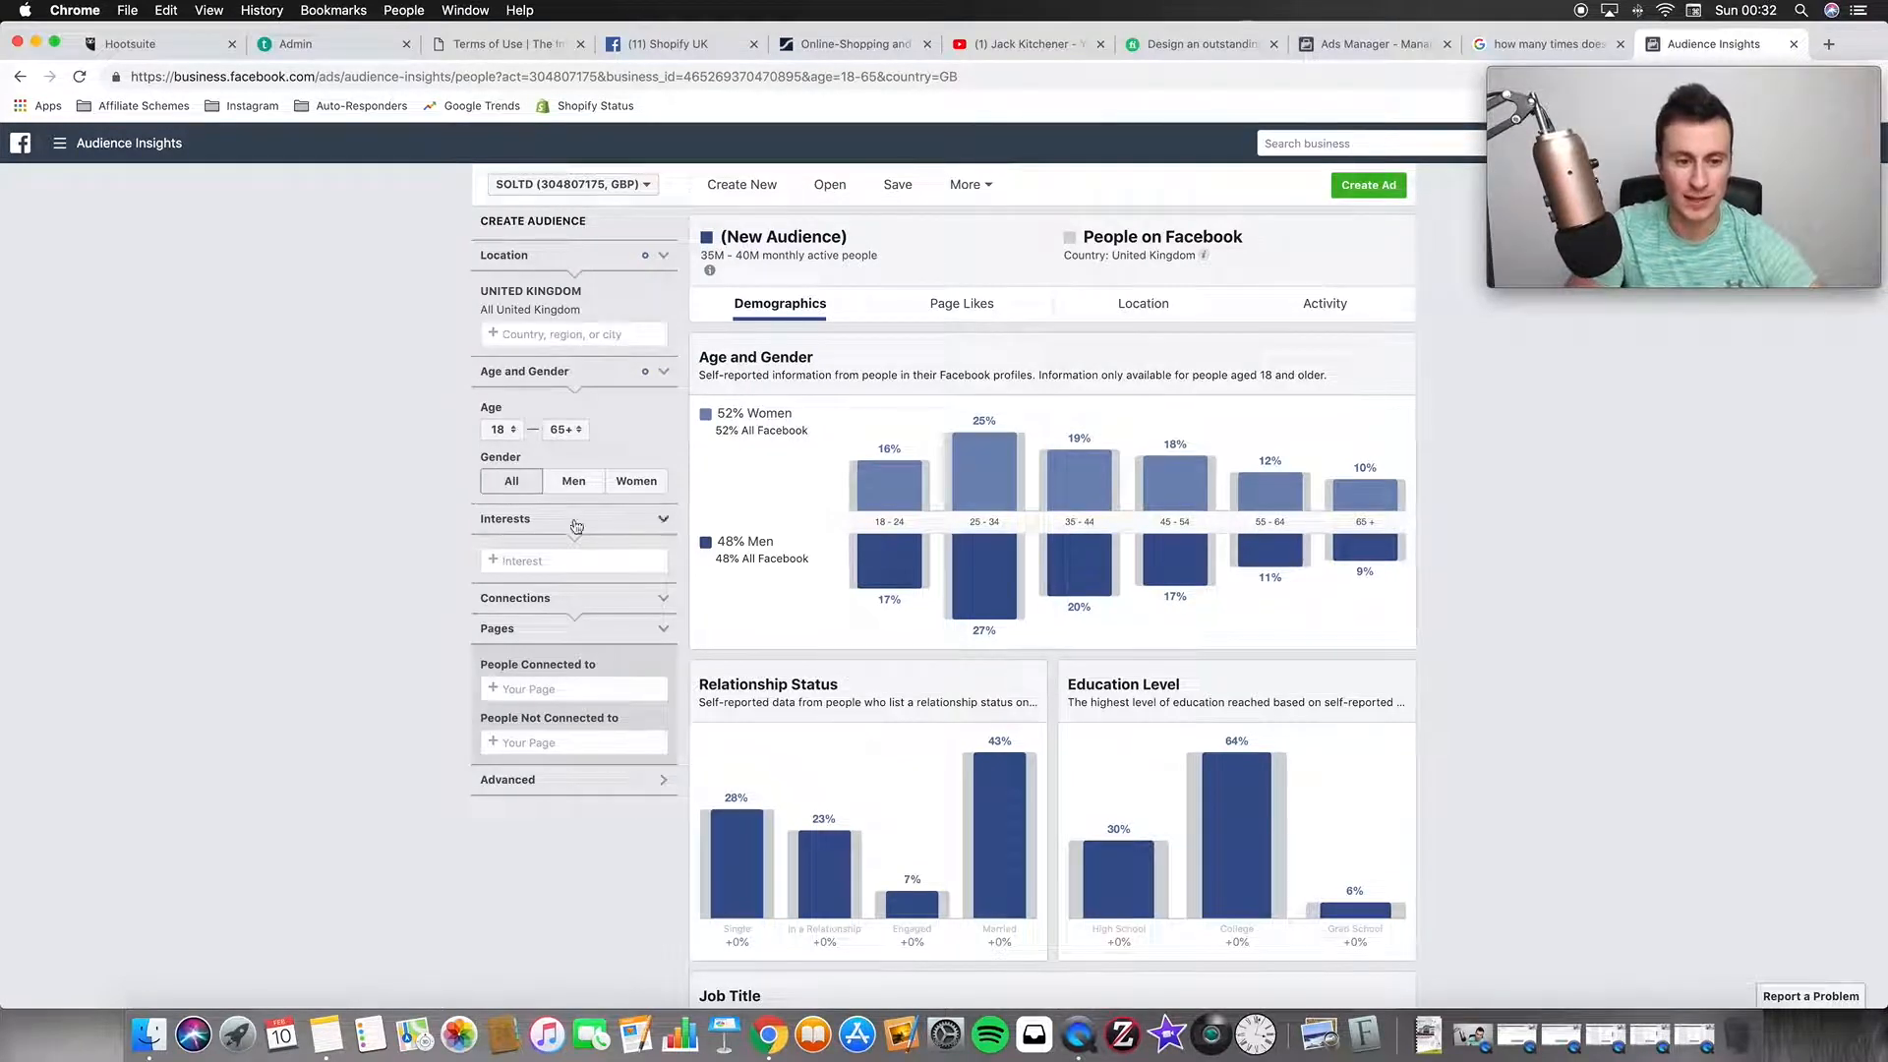
click(561, 560)
key(super+v)
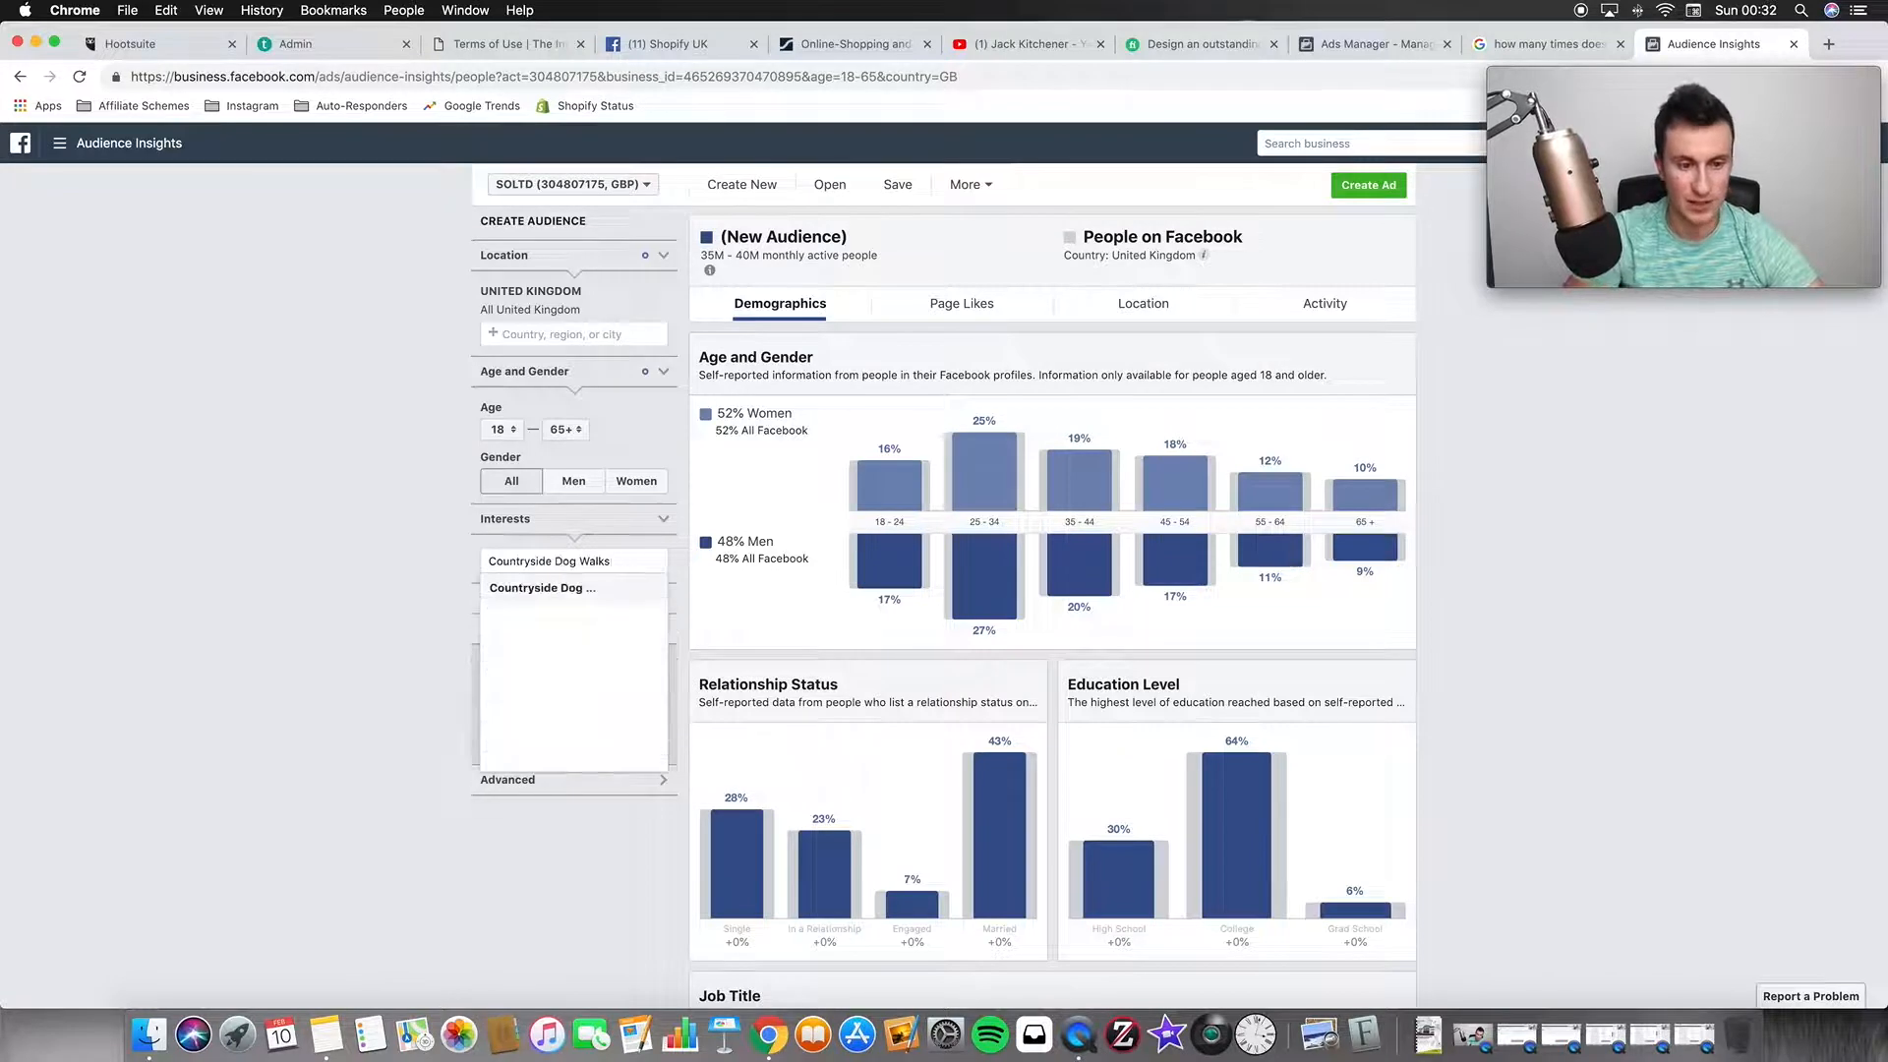
key(Return)
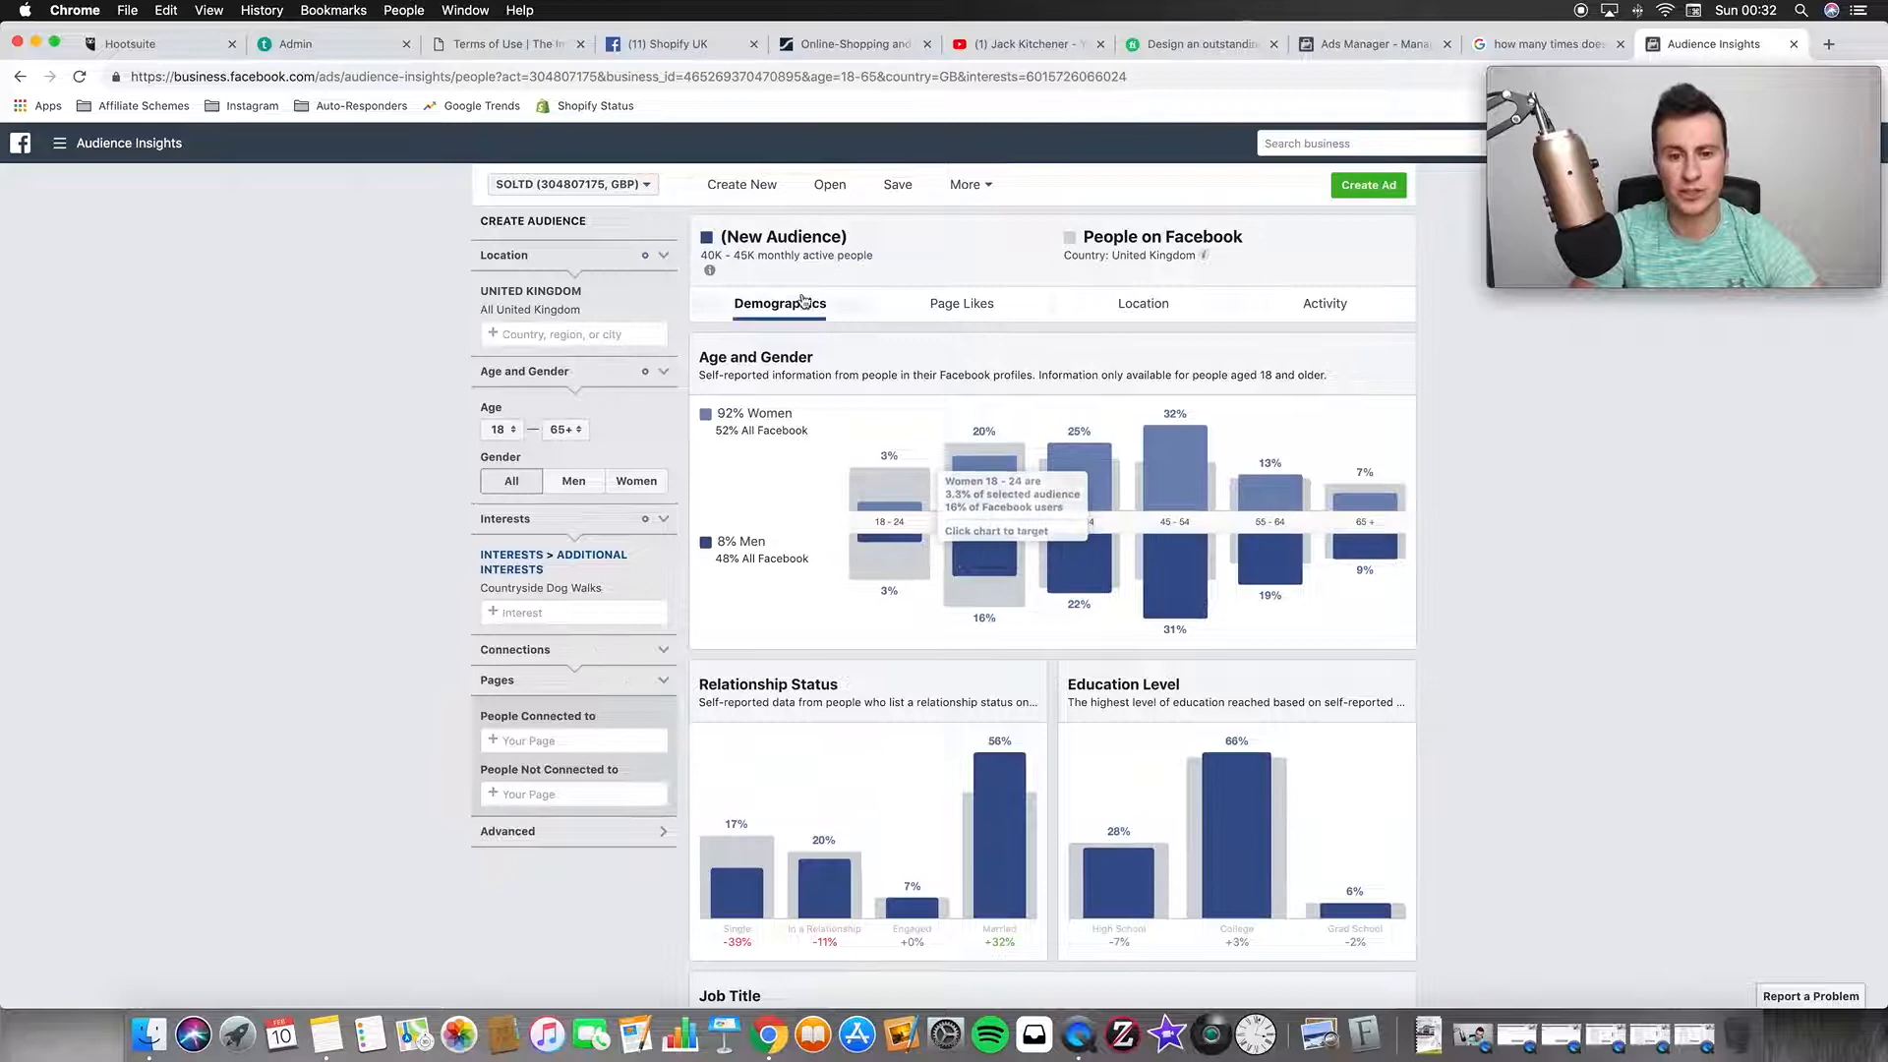
Examine the top categories and related pages in the Page Likes data for the Countryside Dog Walks audience
click(959, 304)
scroll(1493, 542, down, 2)
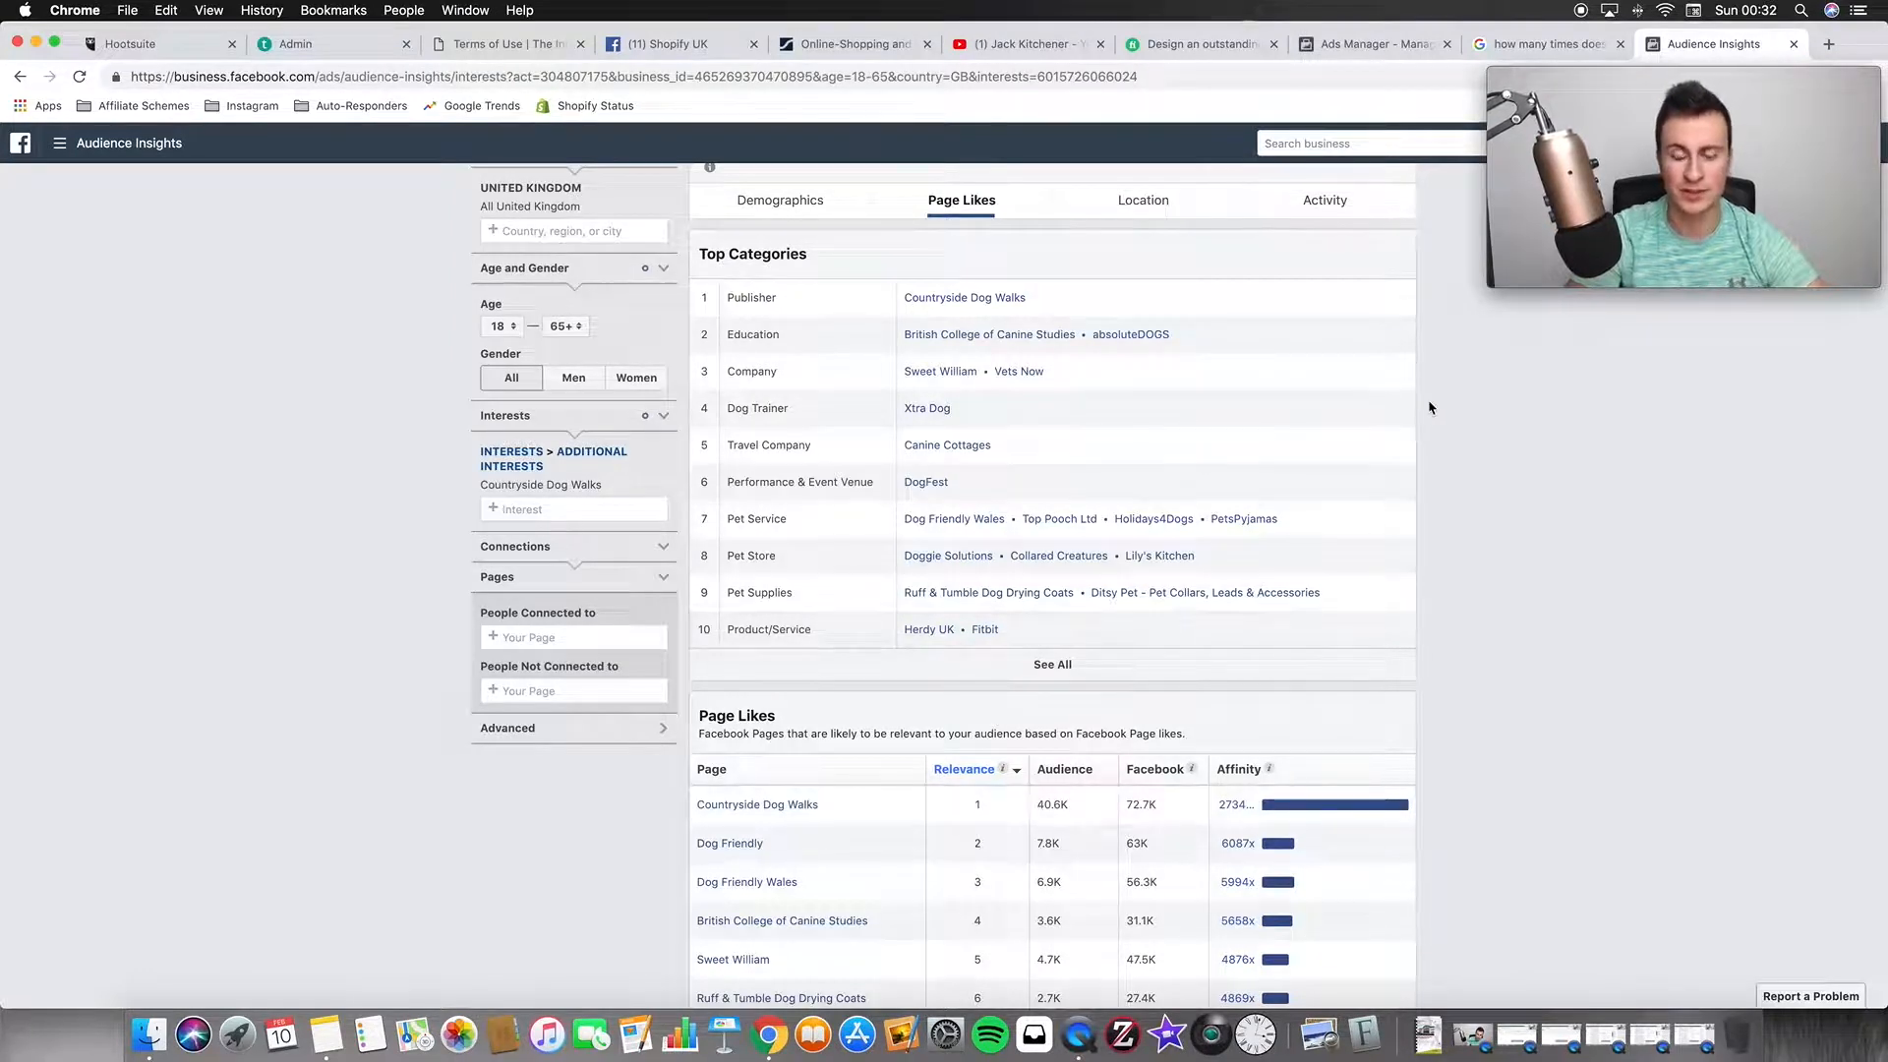
scroll(1430, 408, up, 2)
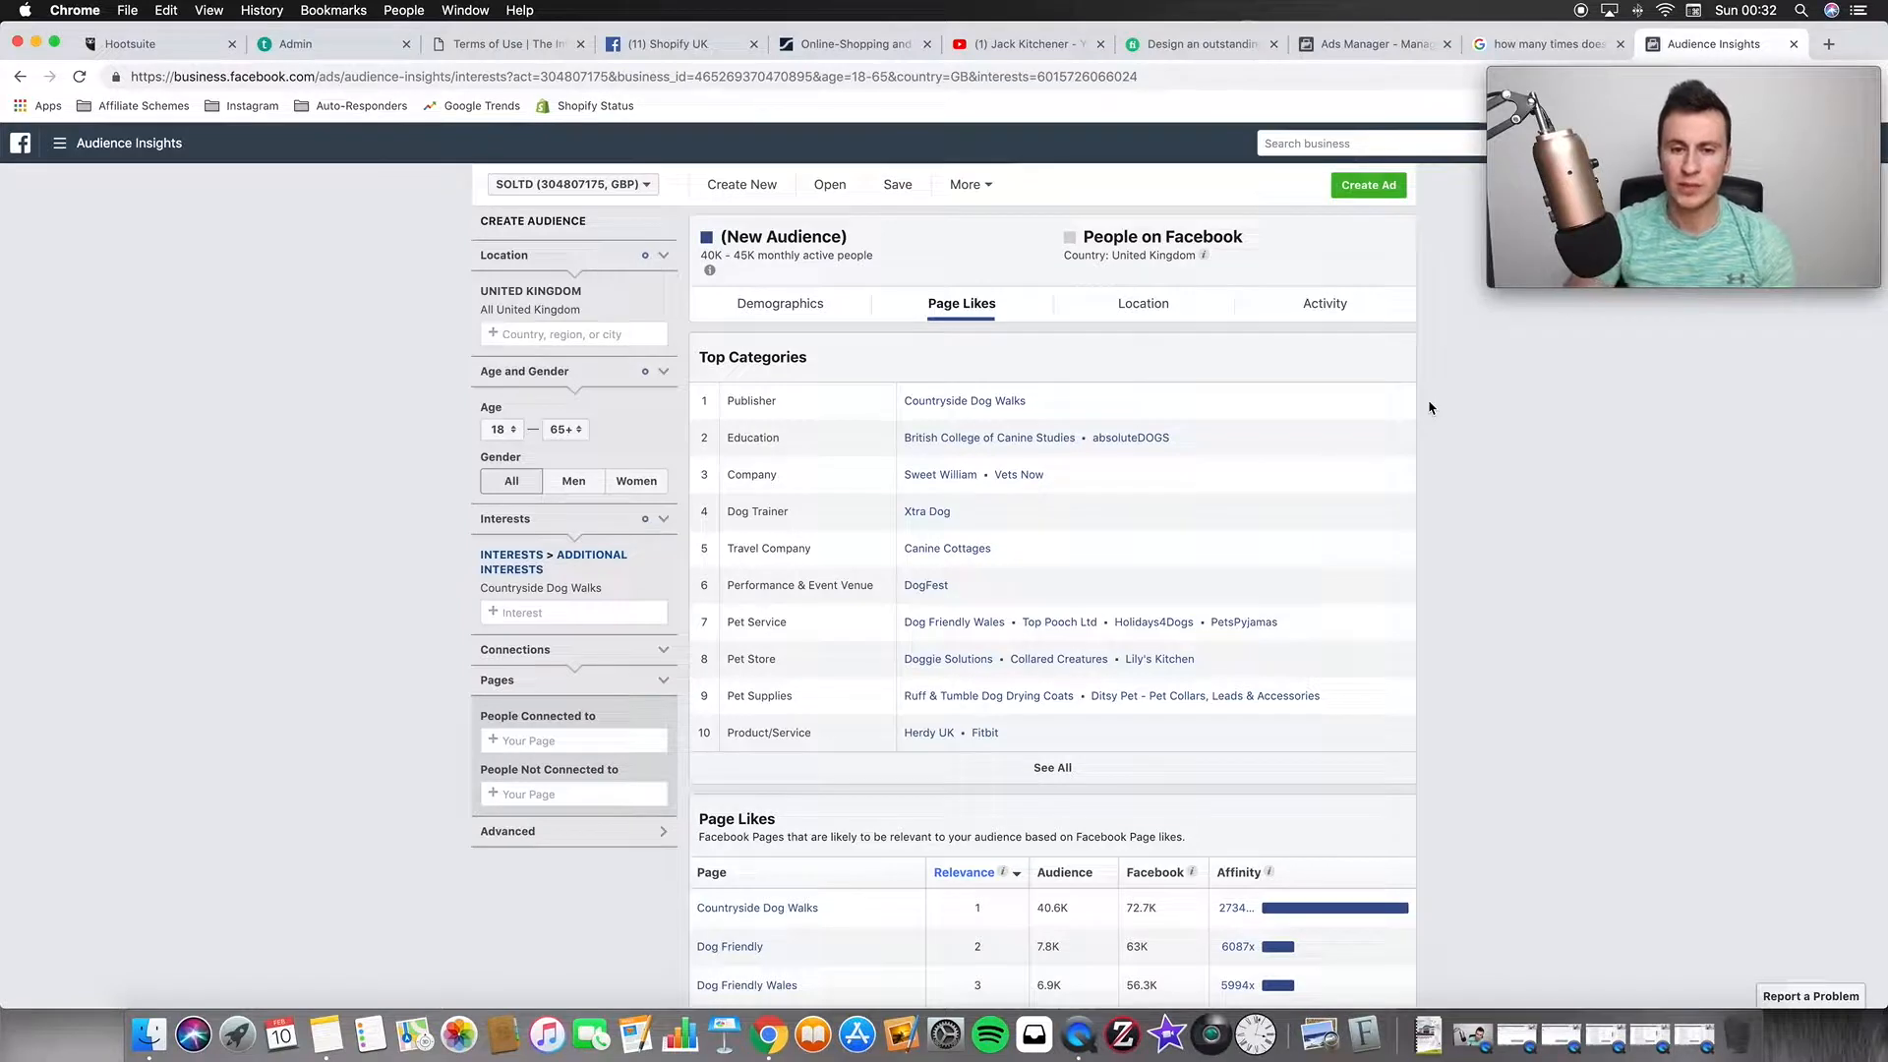
scroll(1430, 408, down, 1)
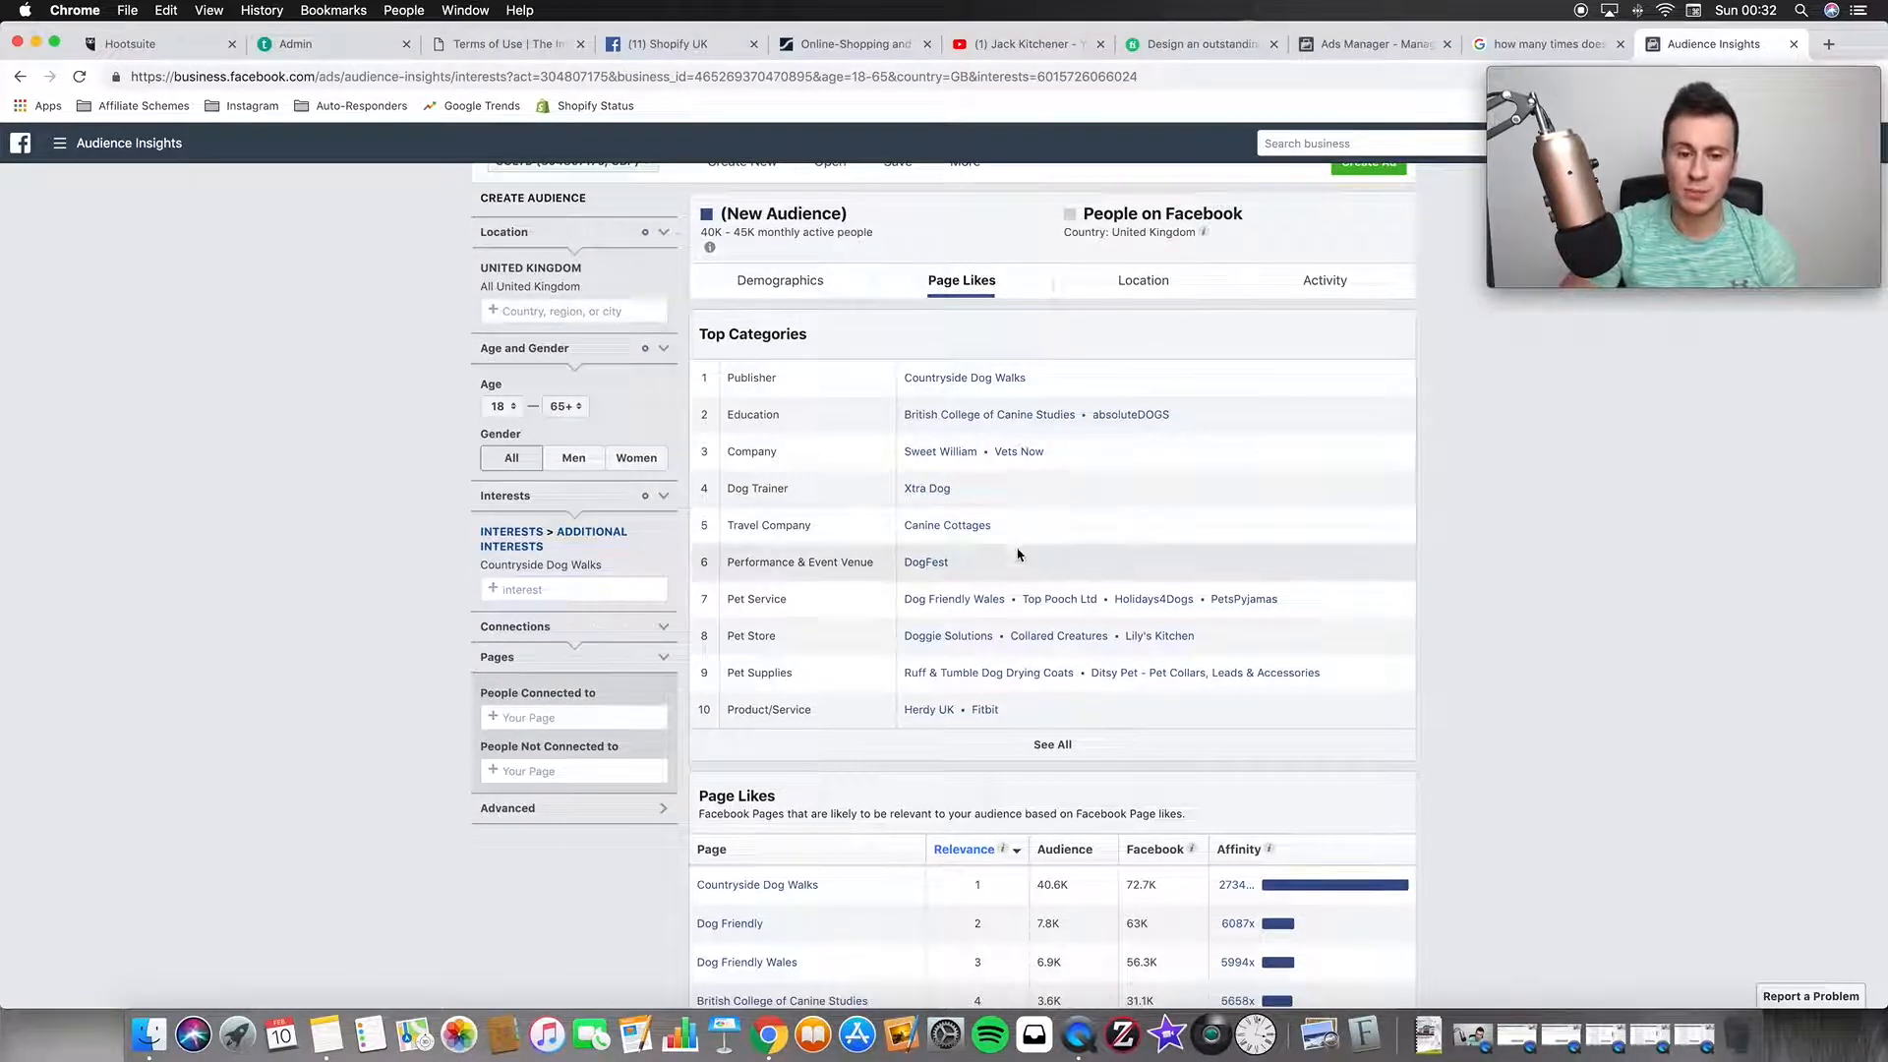
scroll(1003, 610, down, 2)
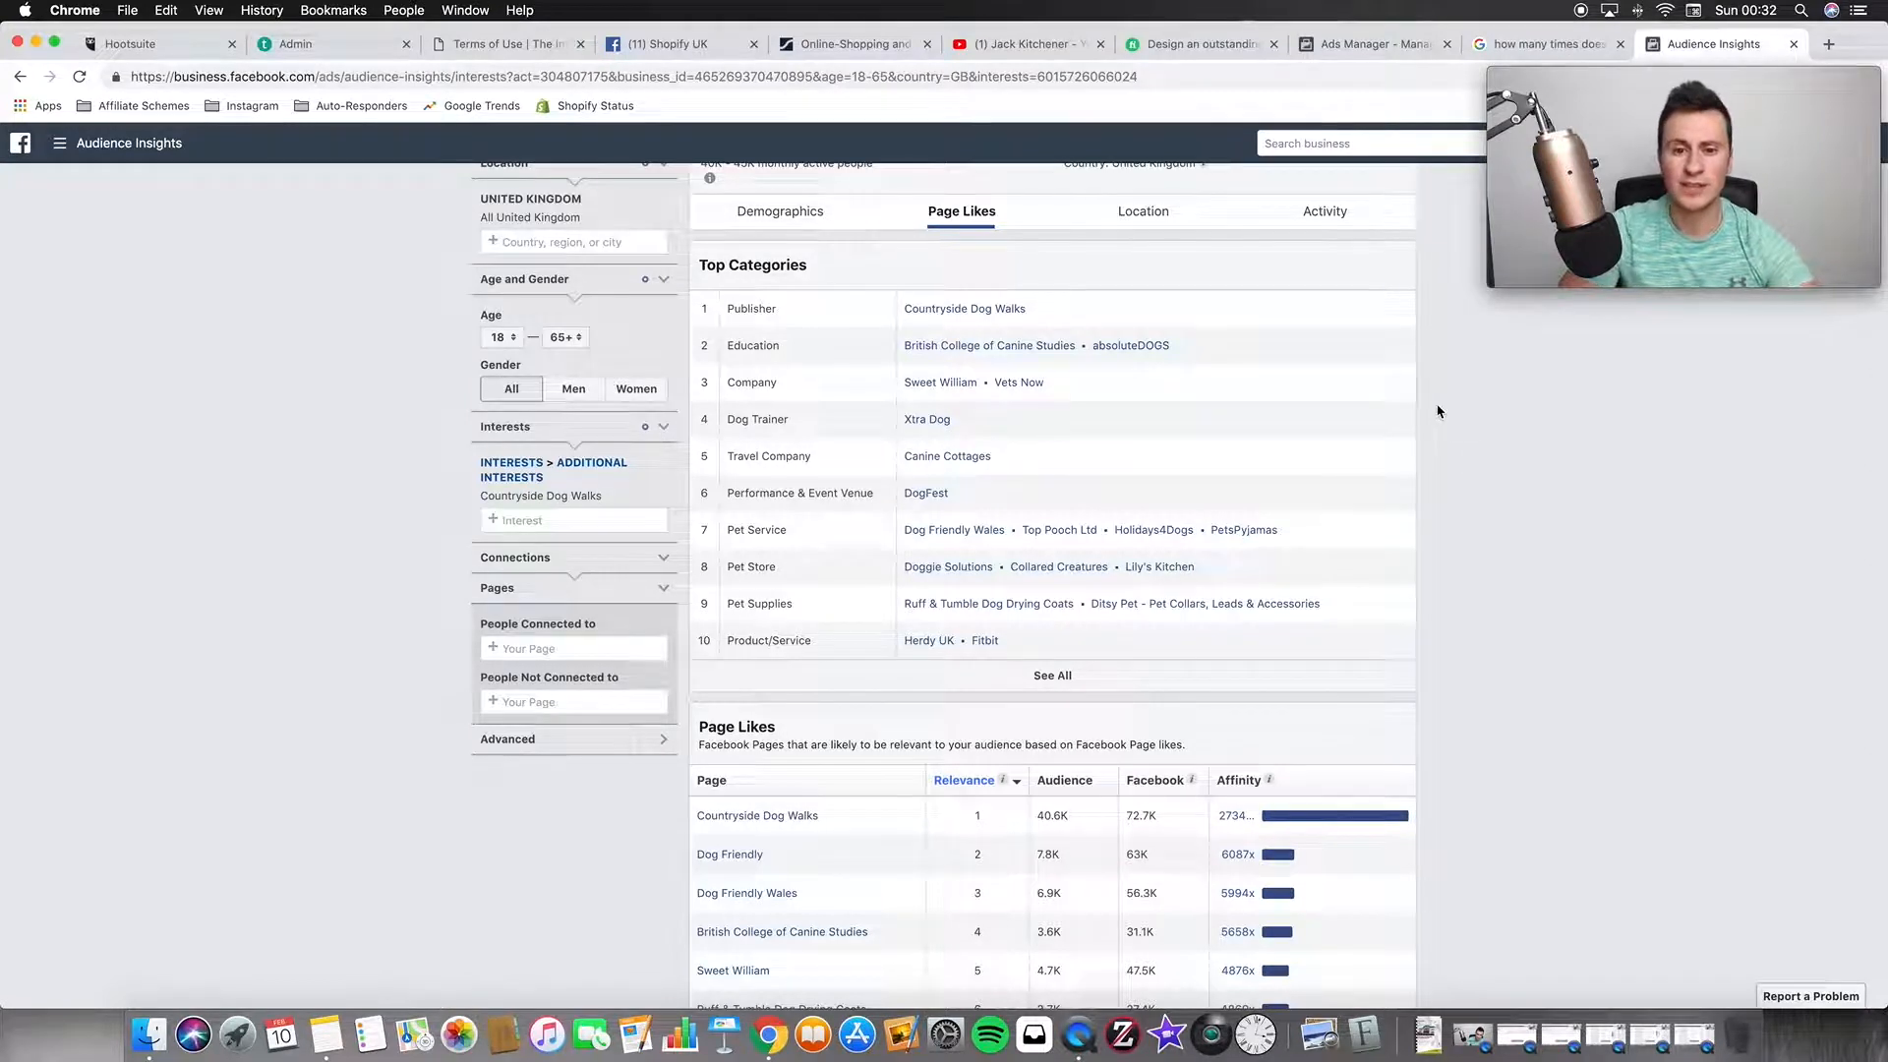
scroll(1438, 411, down, 2)
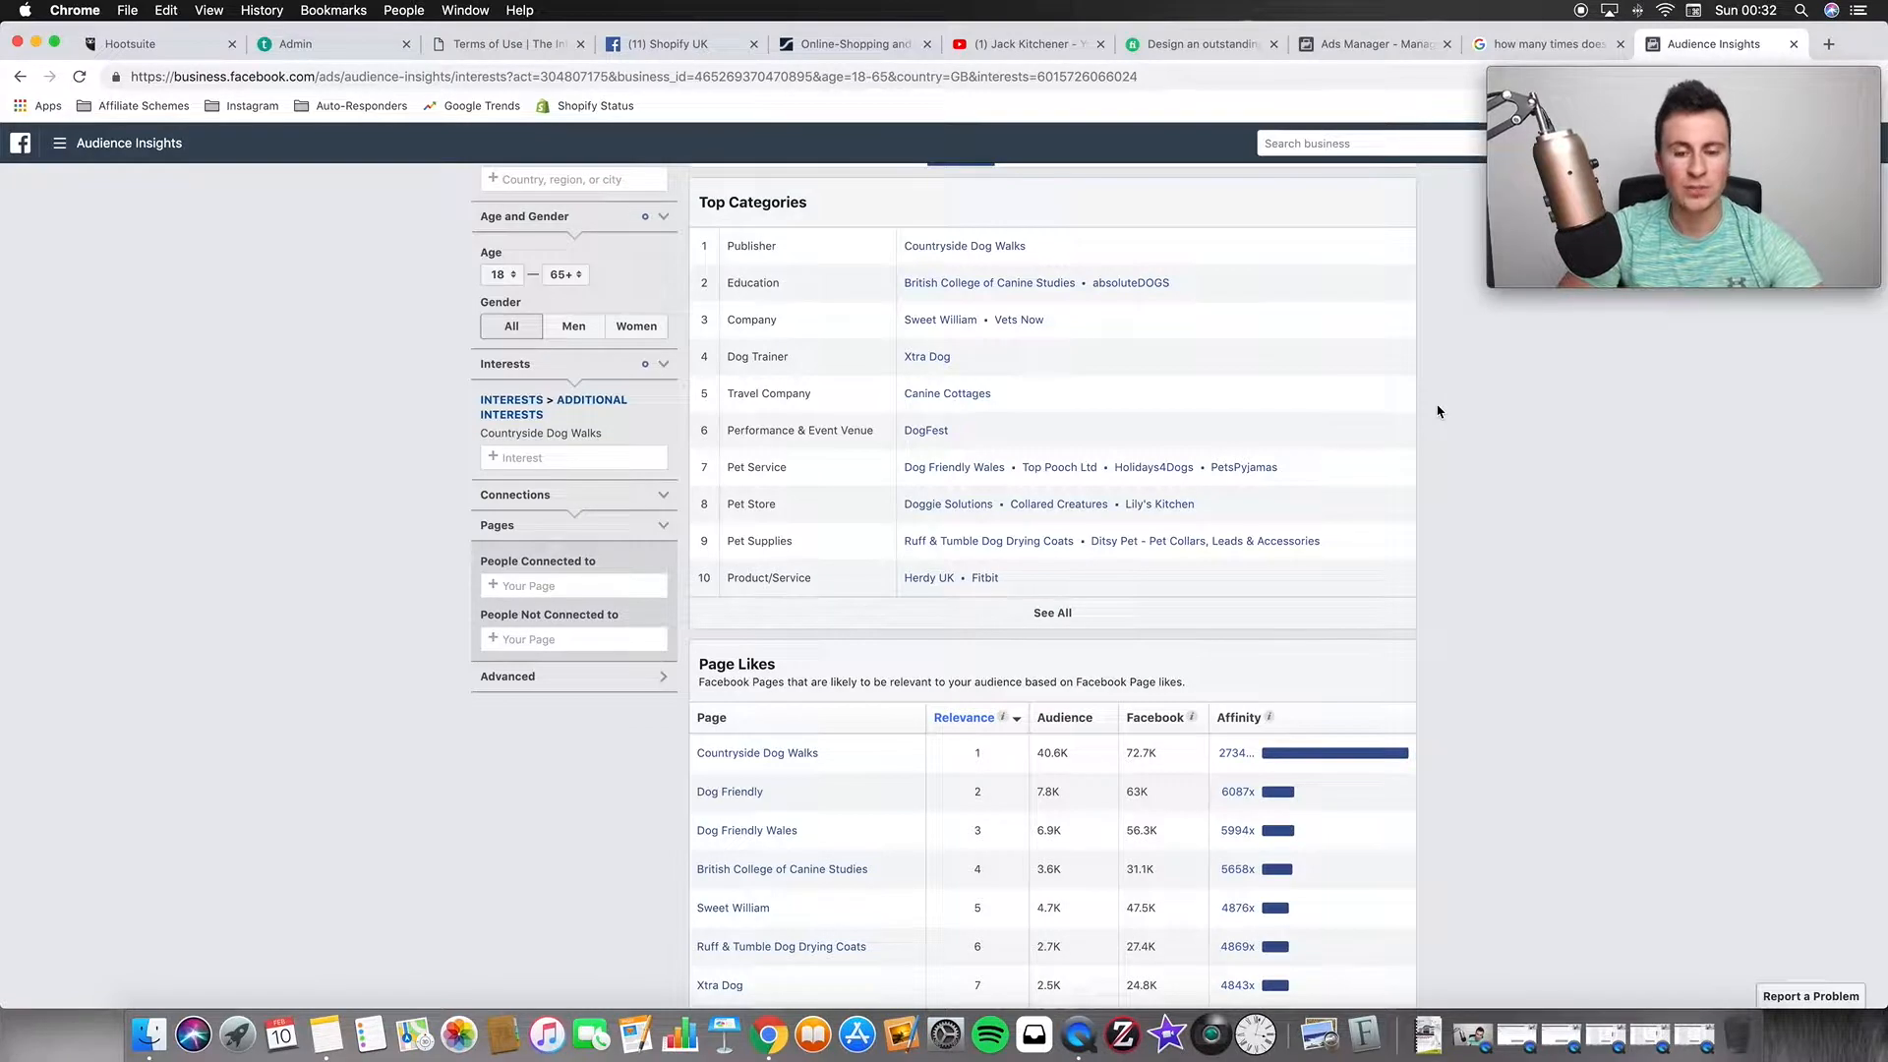
scroll(1441, 409, down, 5)
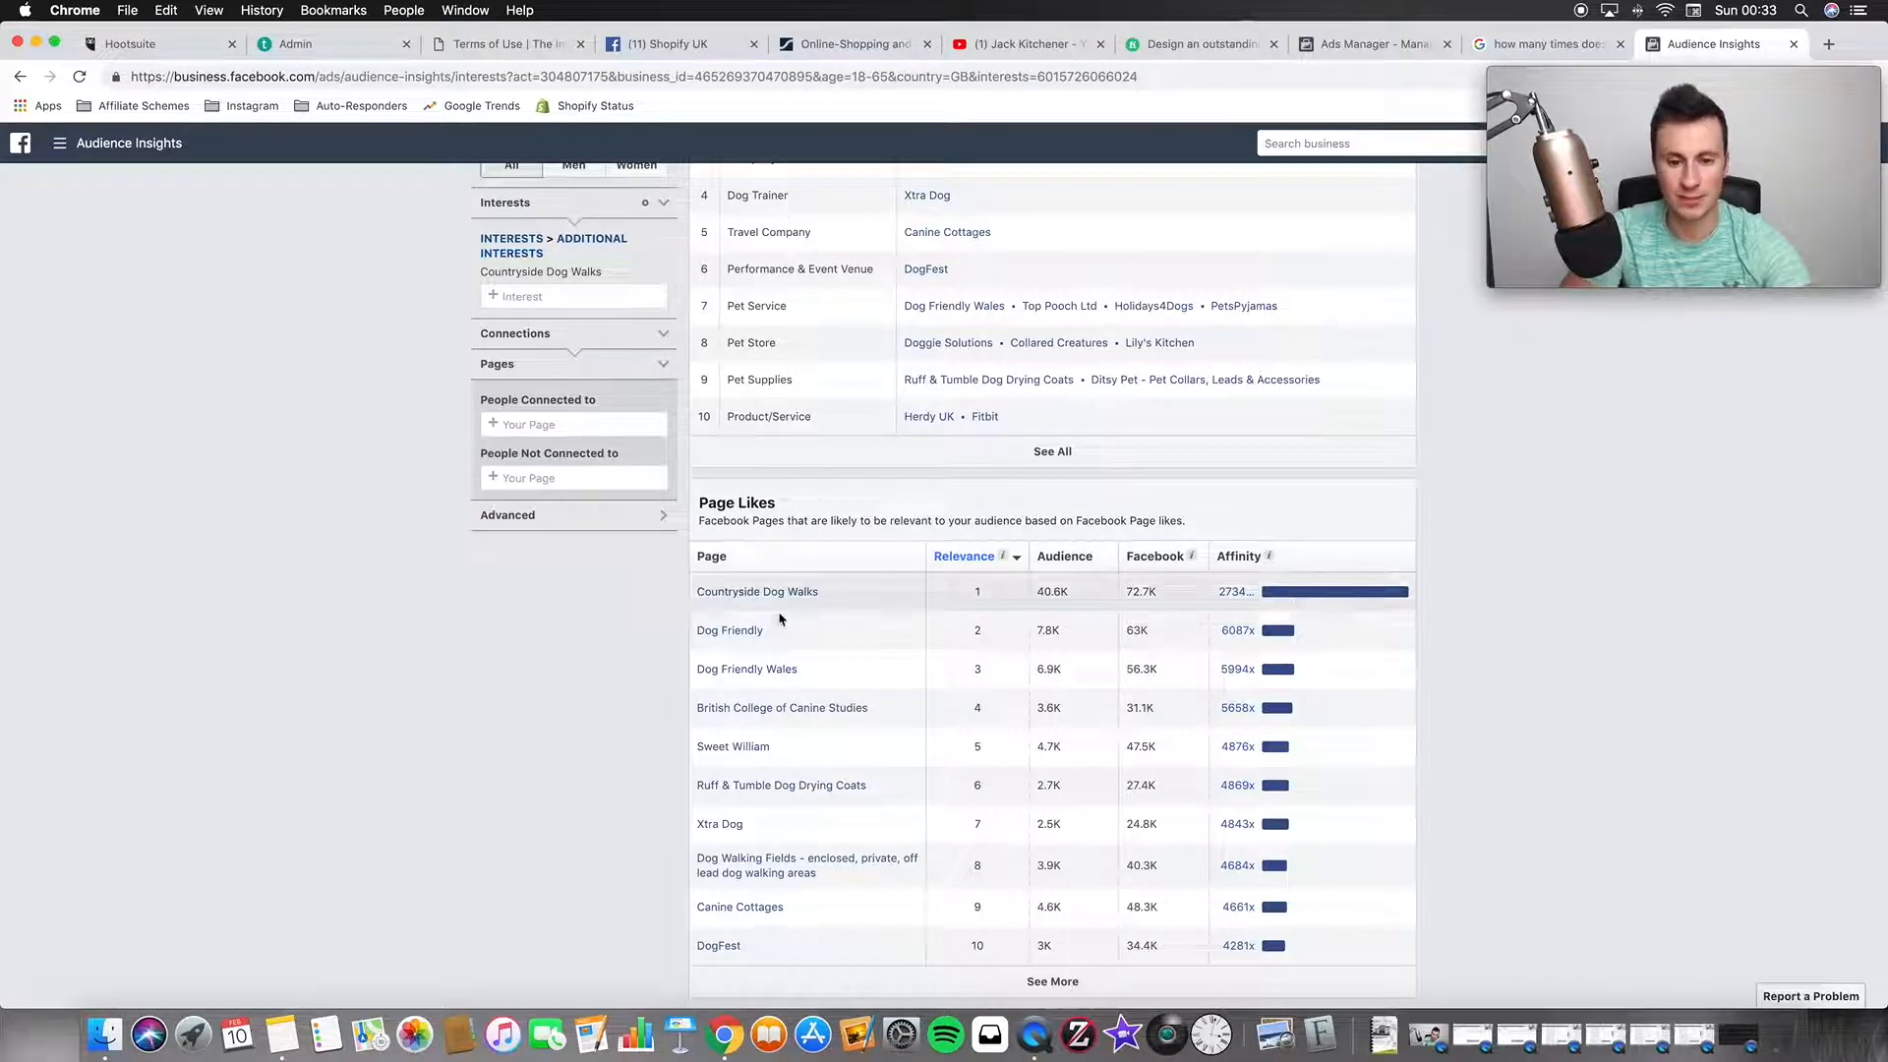
Copy the page name Dog Friendly from the page likes list and add it as an interest to the Ads Manager ad set's detailed targeting
drag(787, 639, 693, 641)
key(super+c)
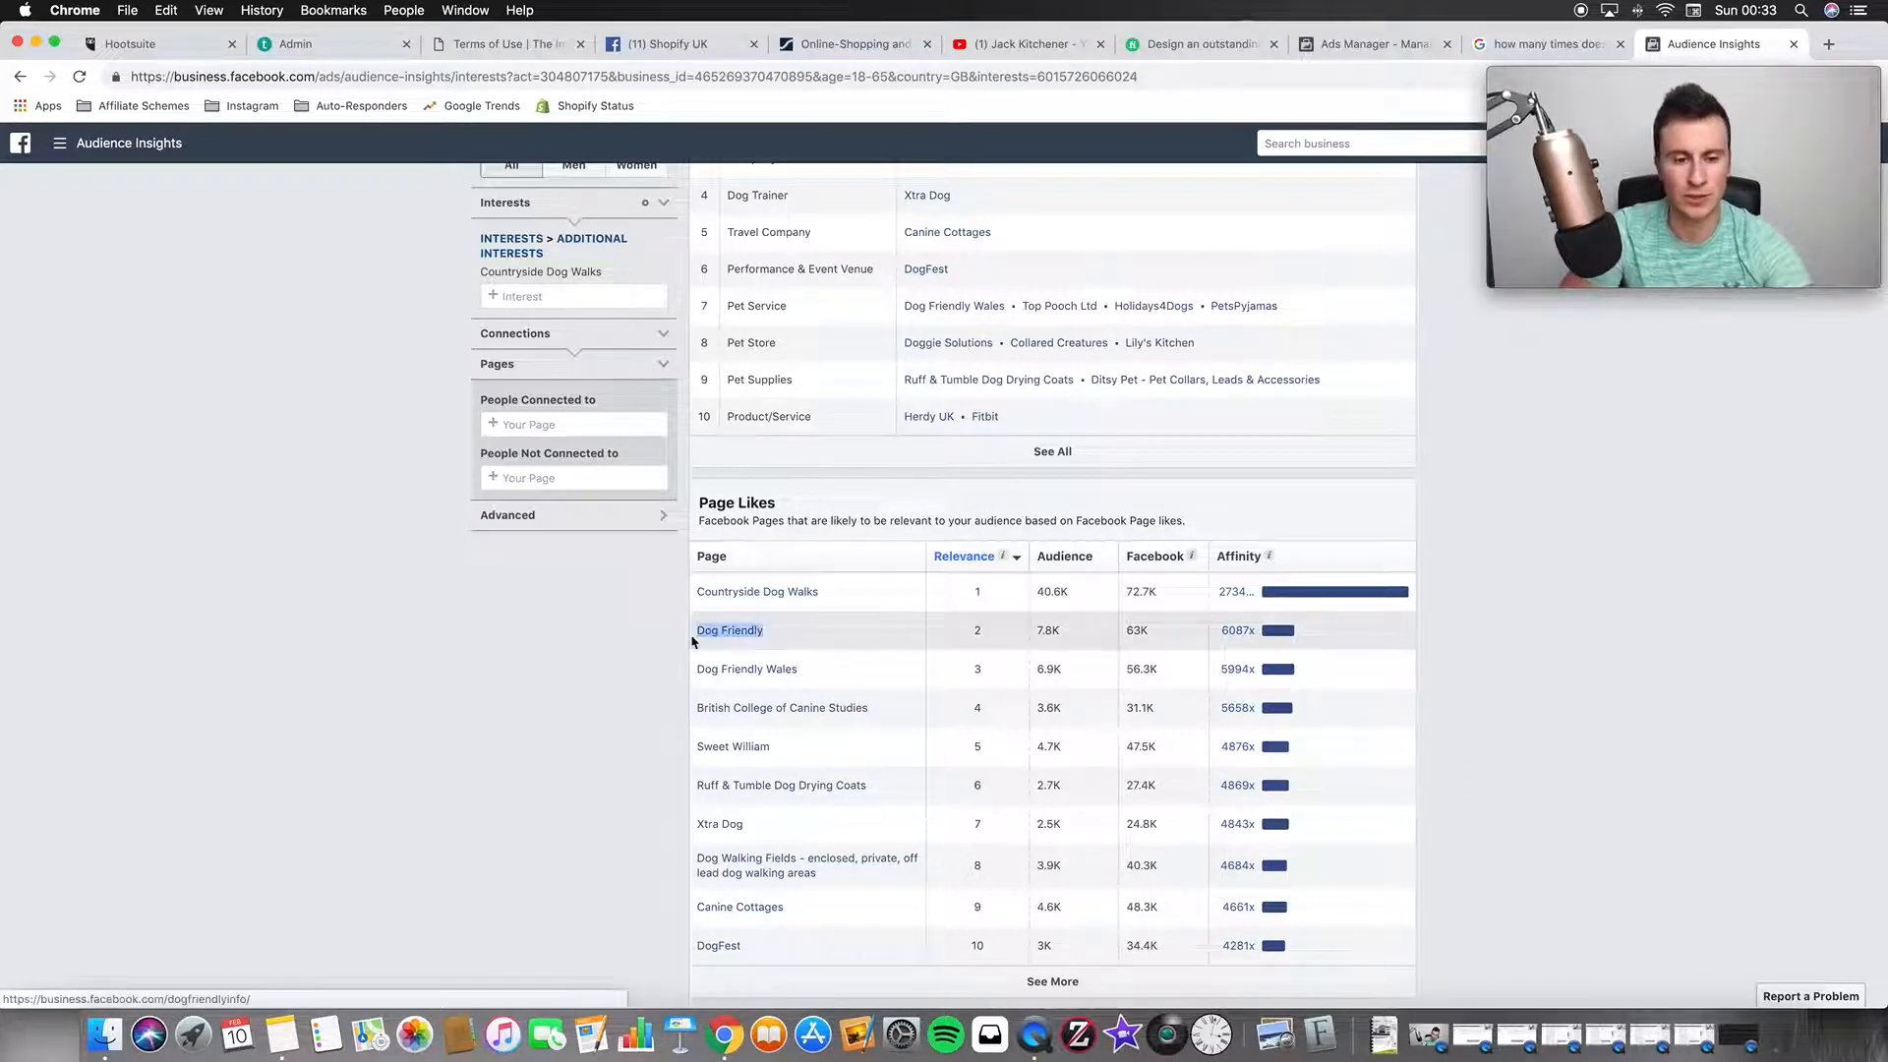
click(665, 643)
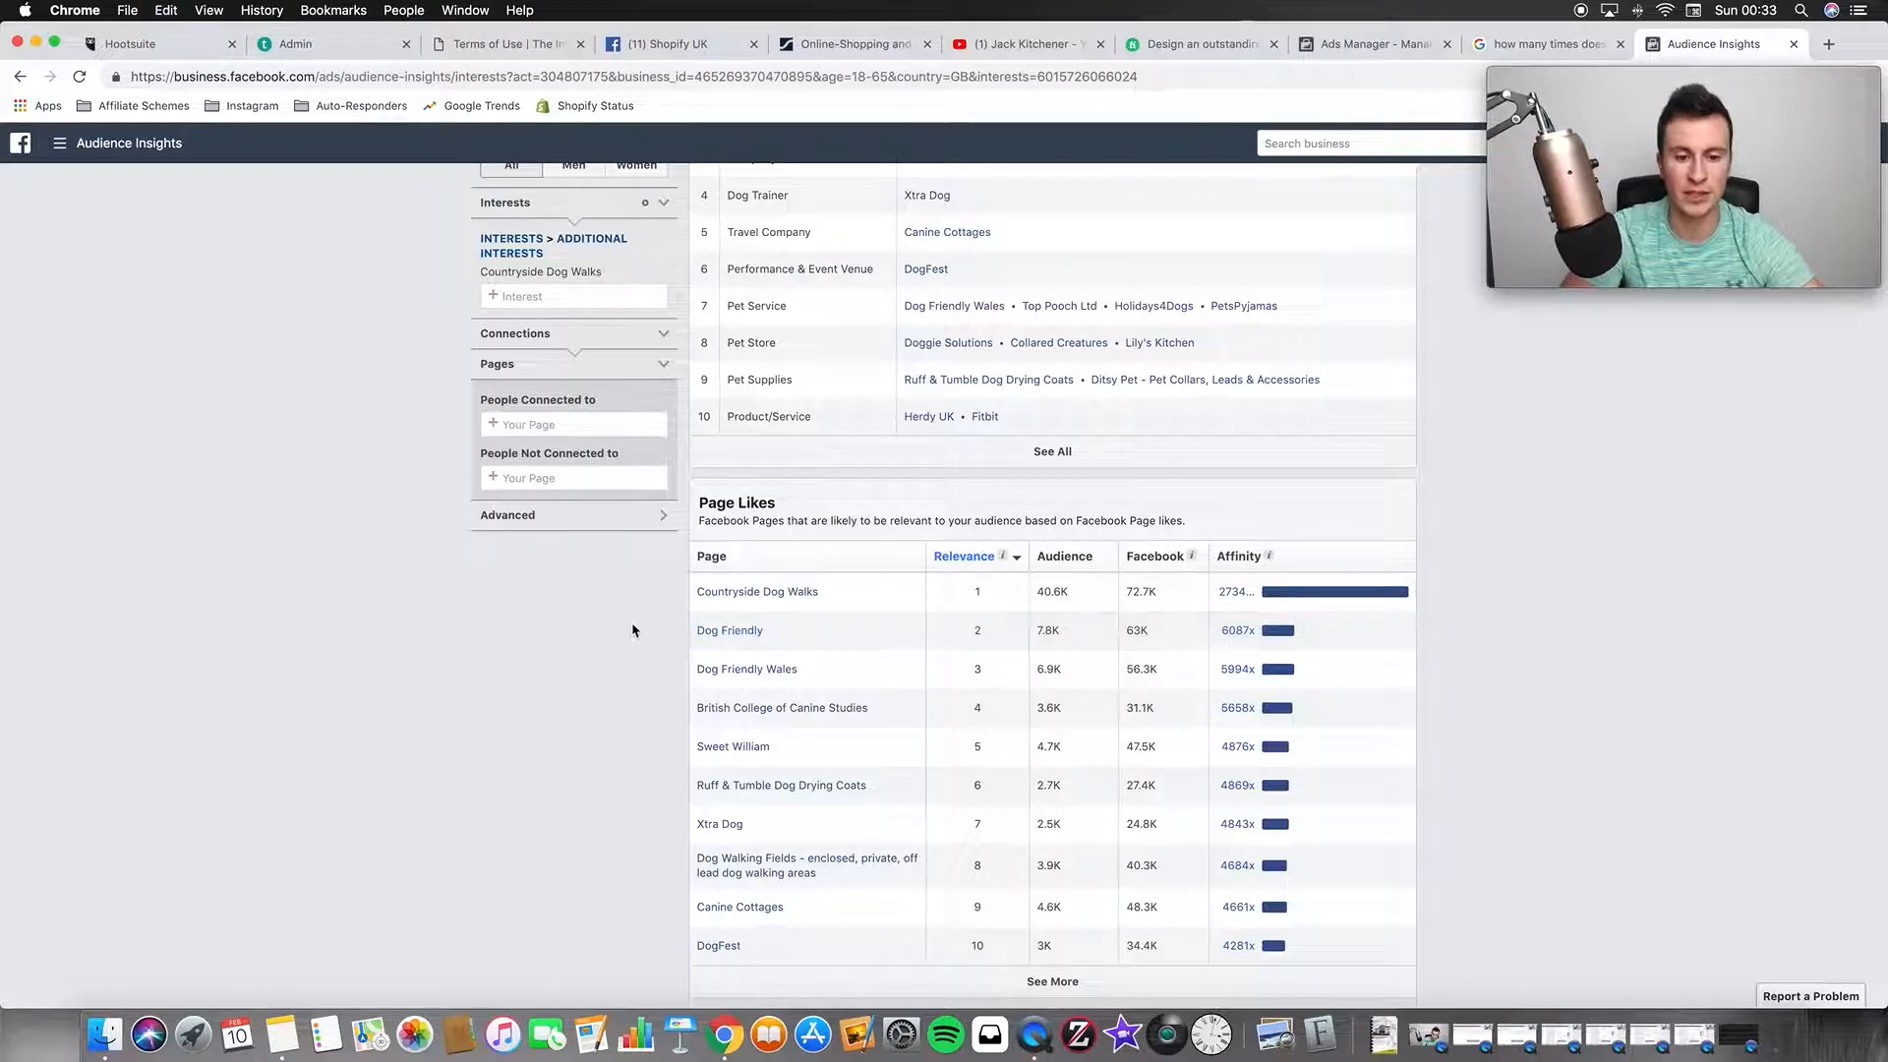
click(1375, 48)
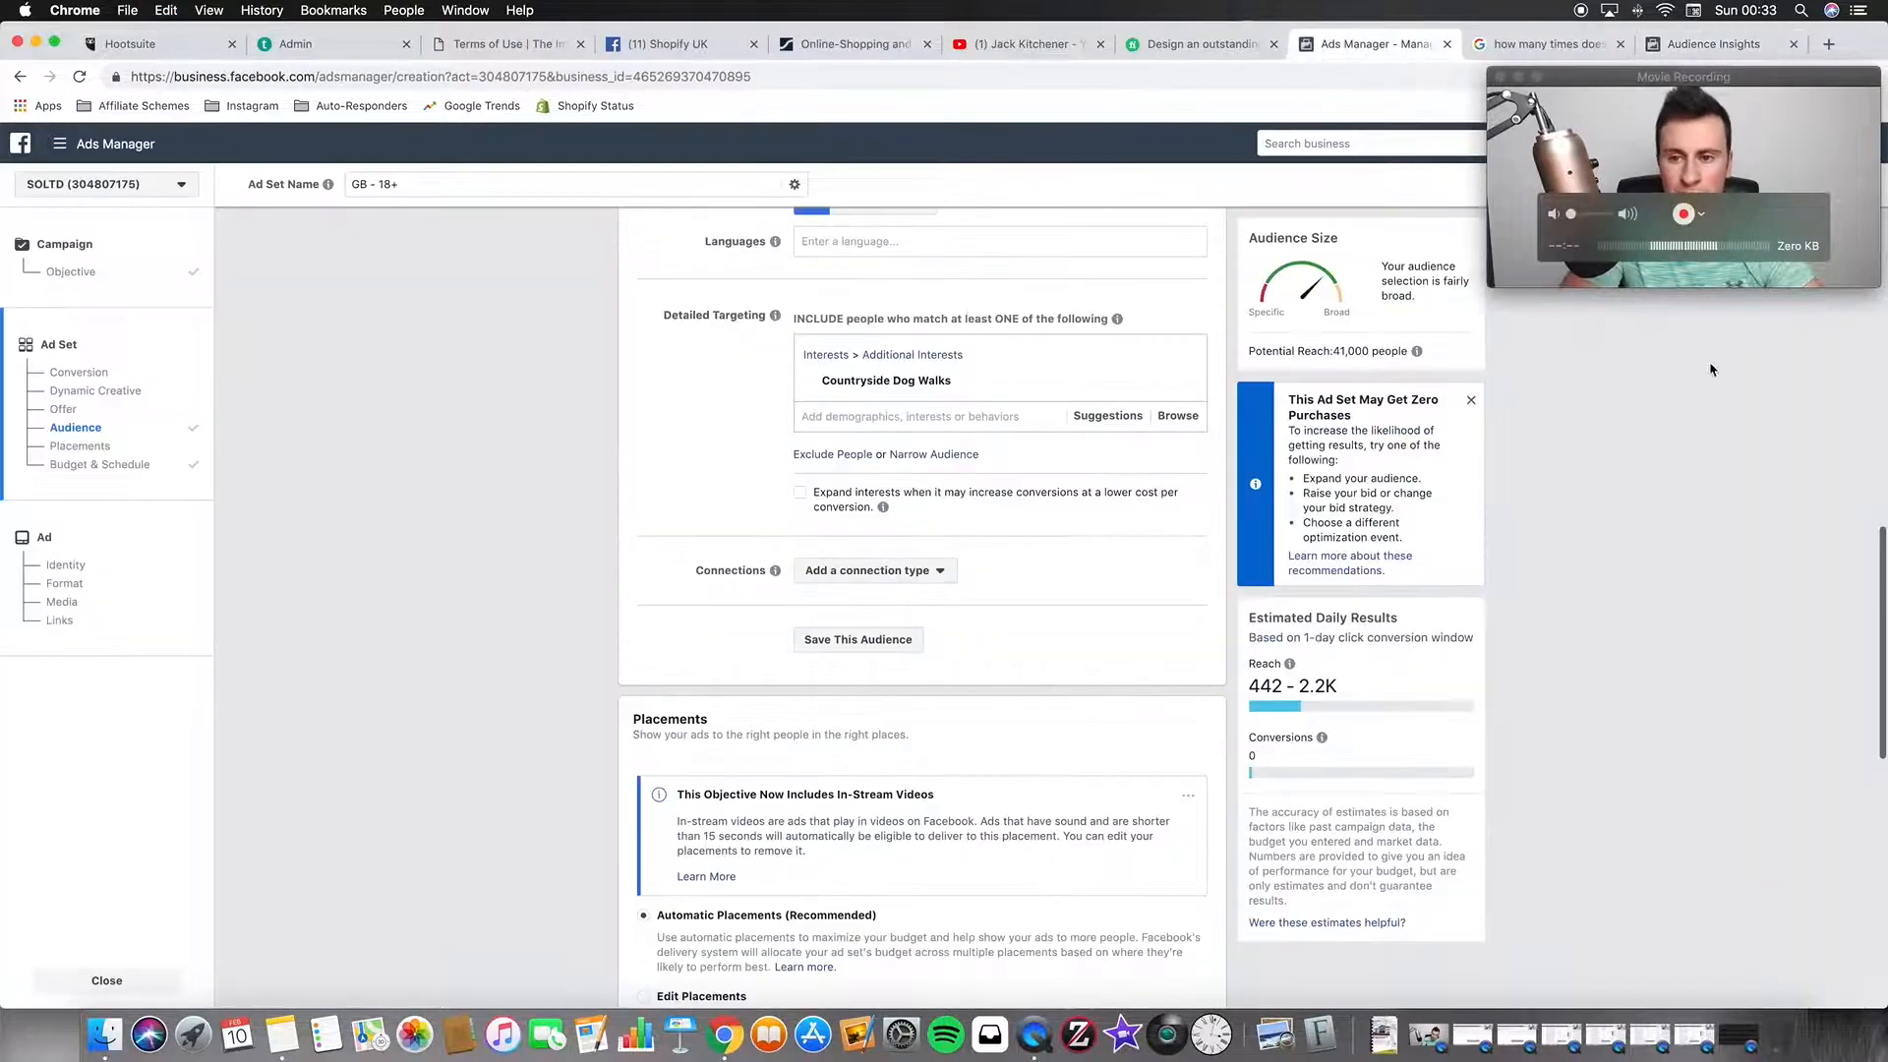
click(897, 417)
key(super+v)
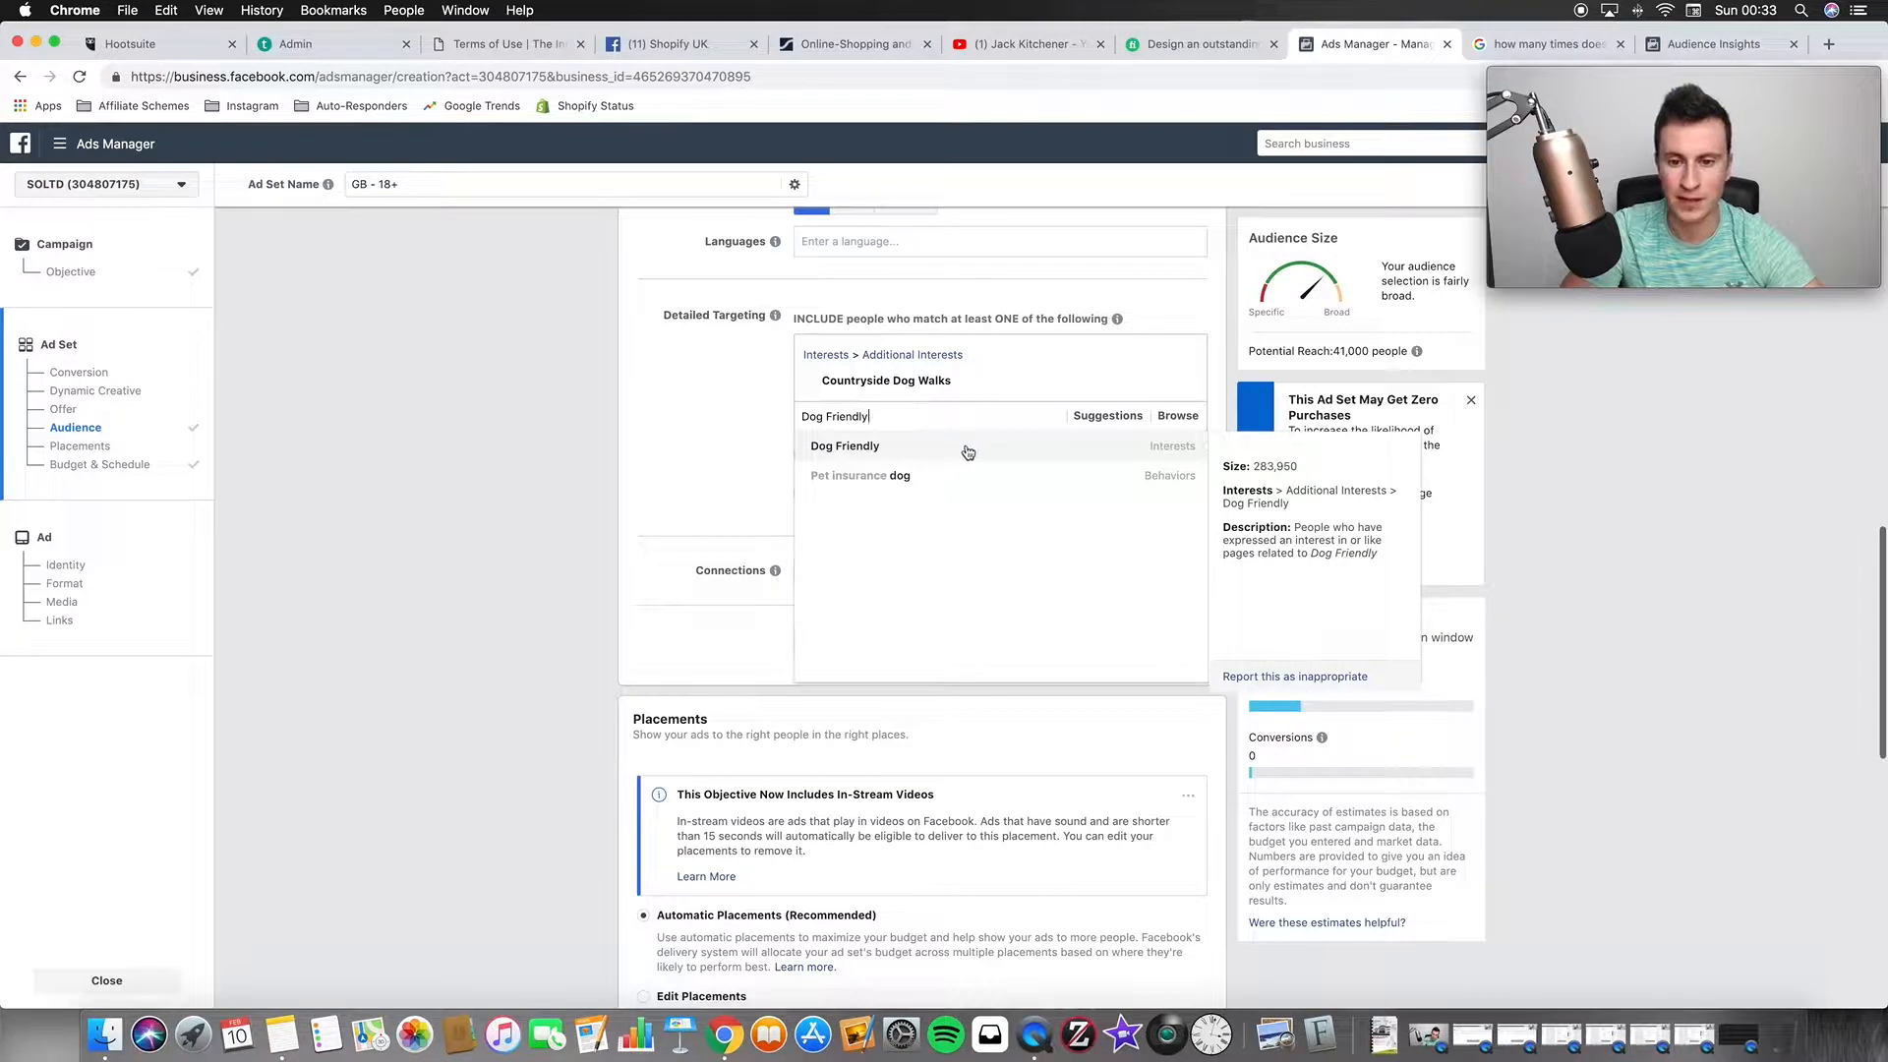
triple_click(1009, 418)
key(super+c)
key(BackSpace)
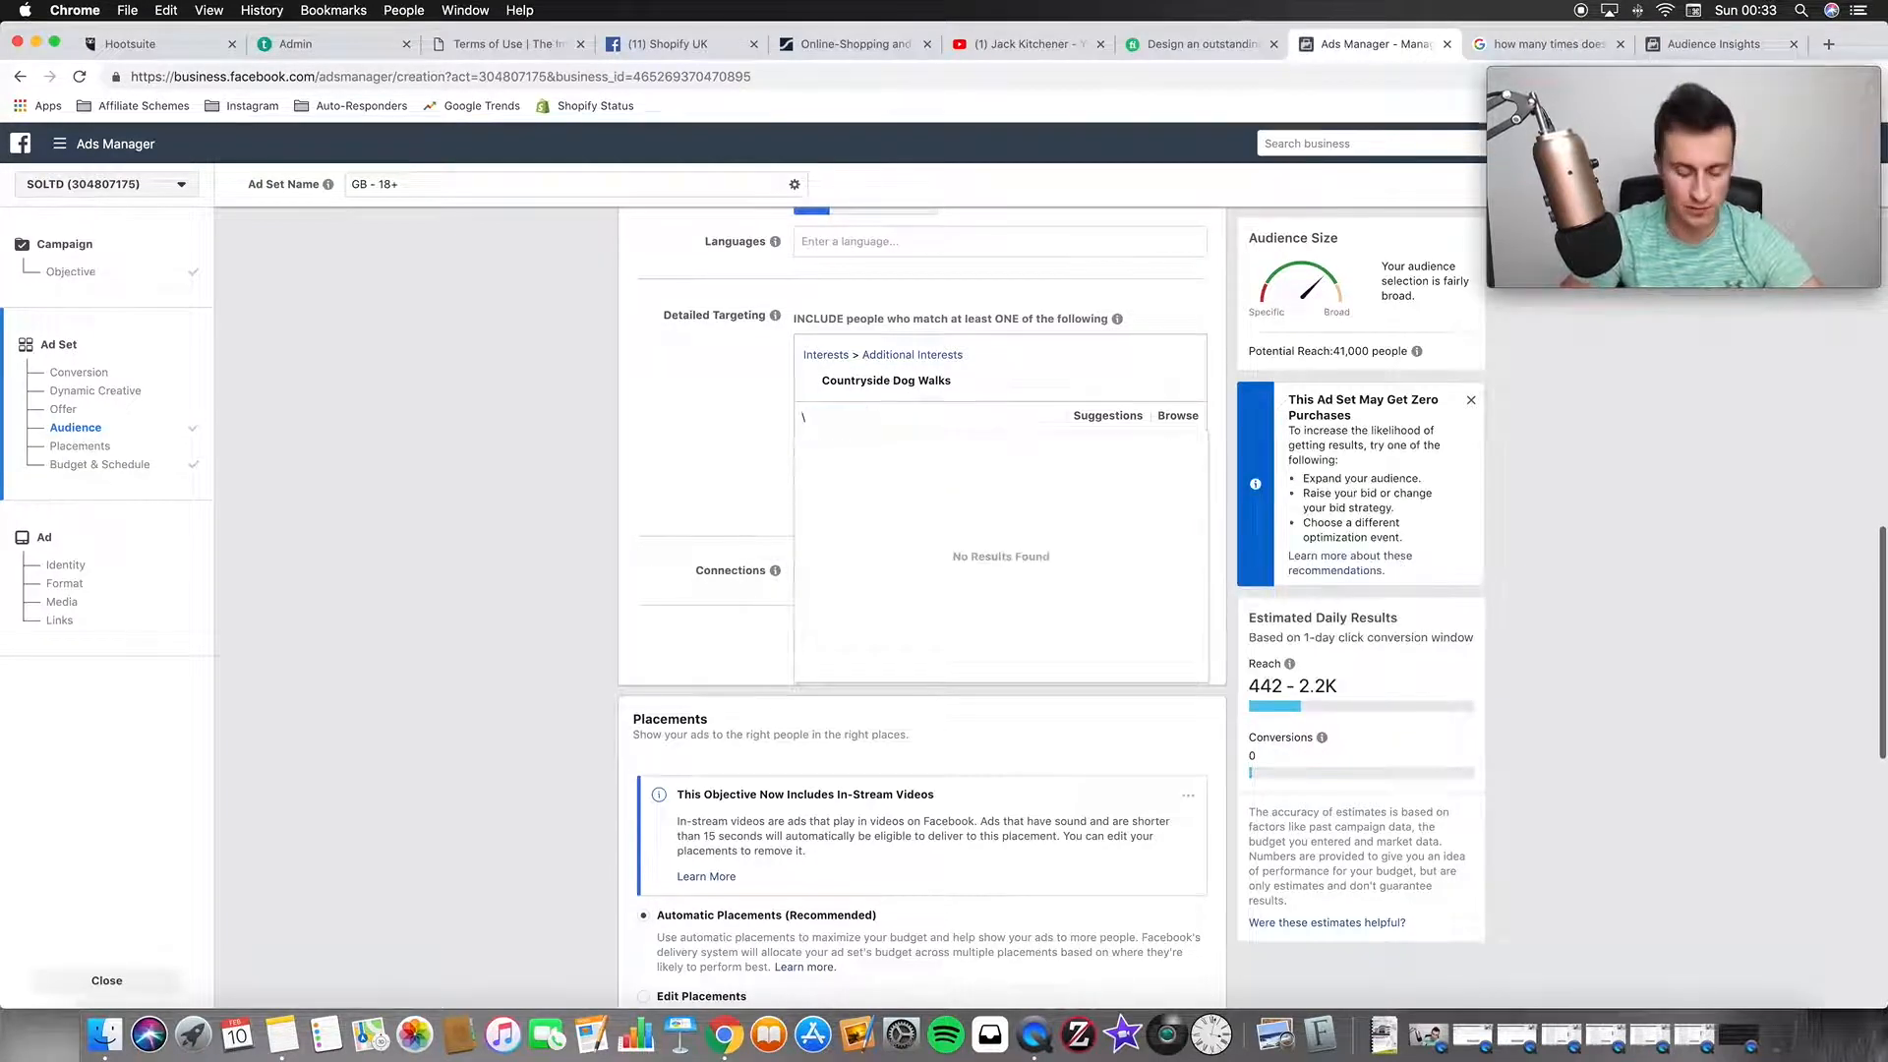
key(super+v)
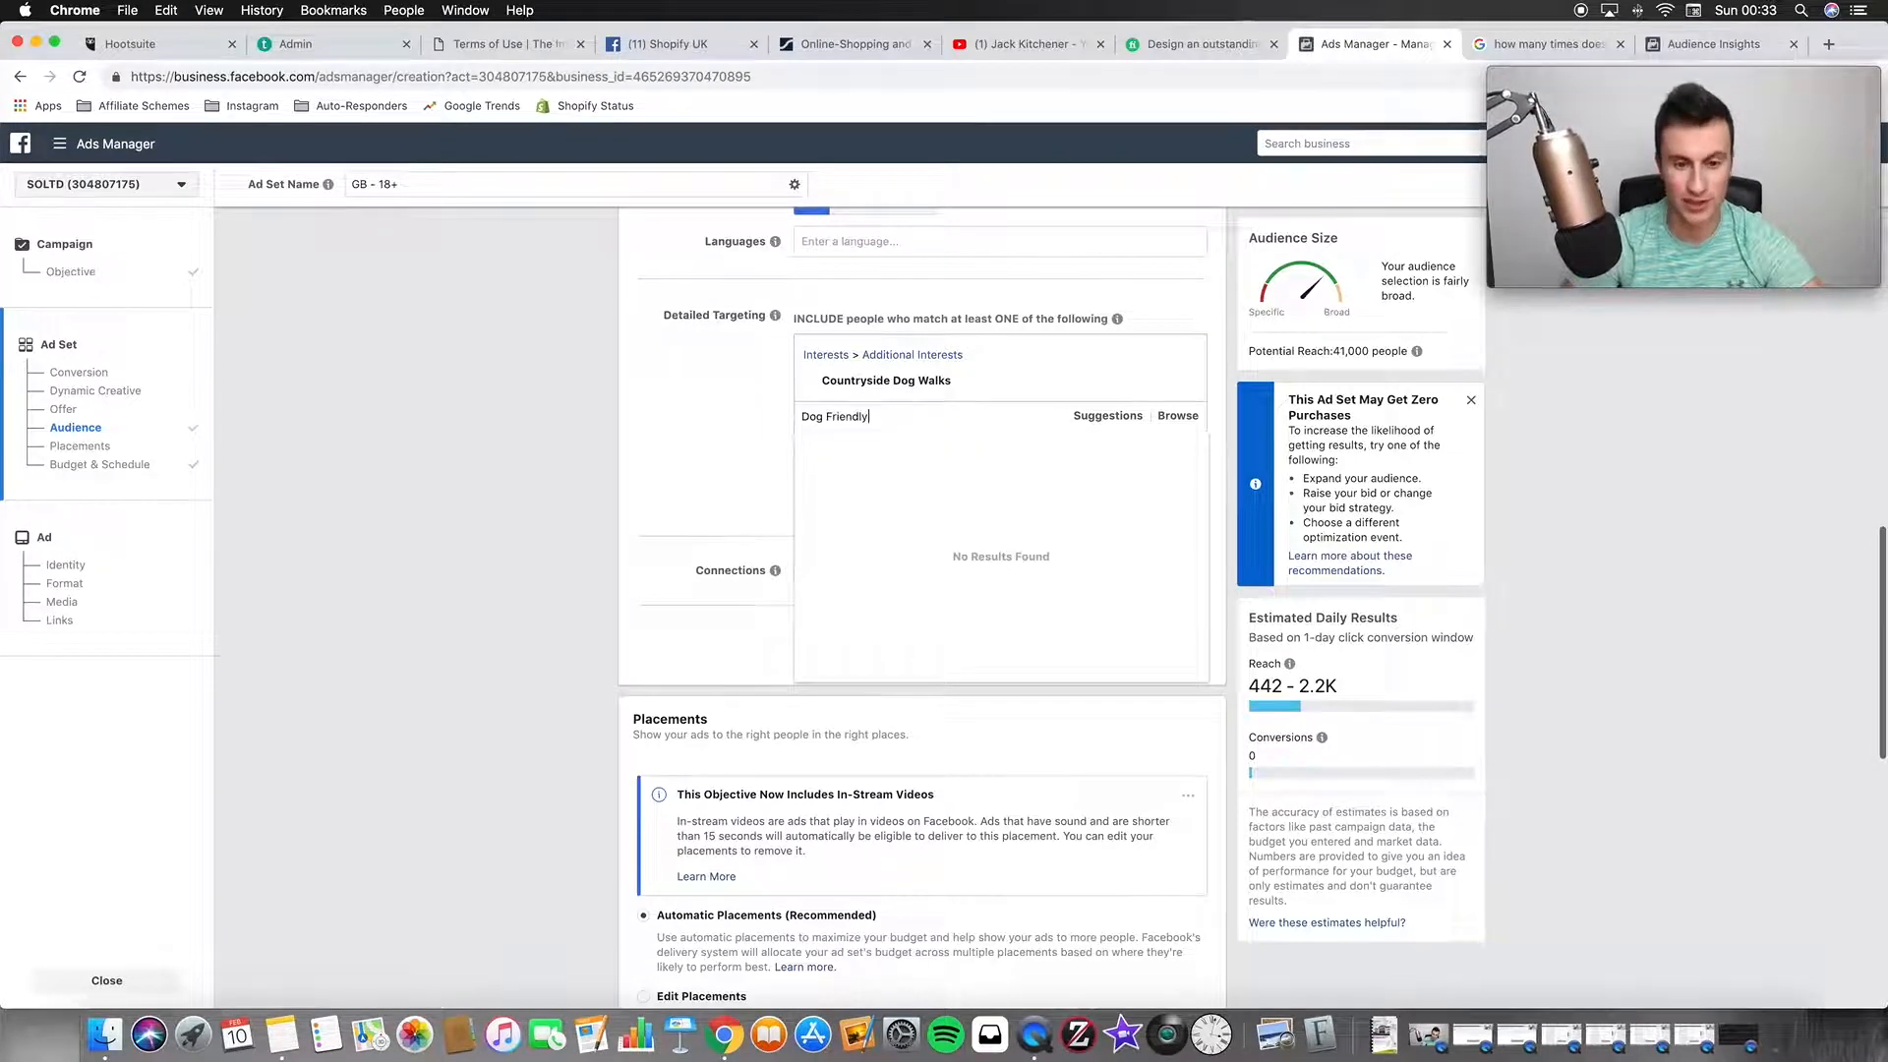
key(Return)
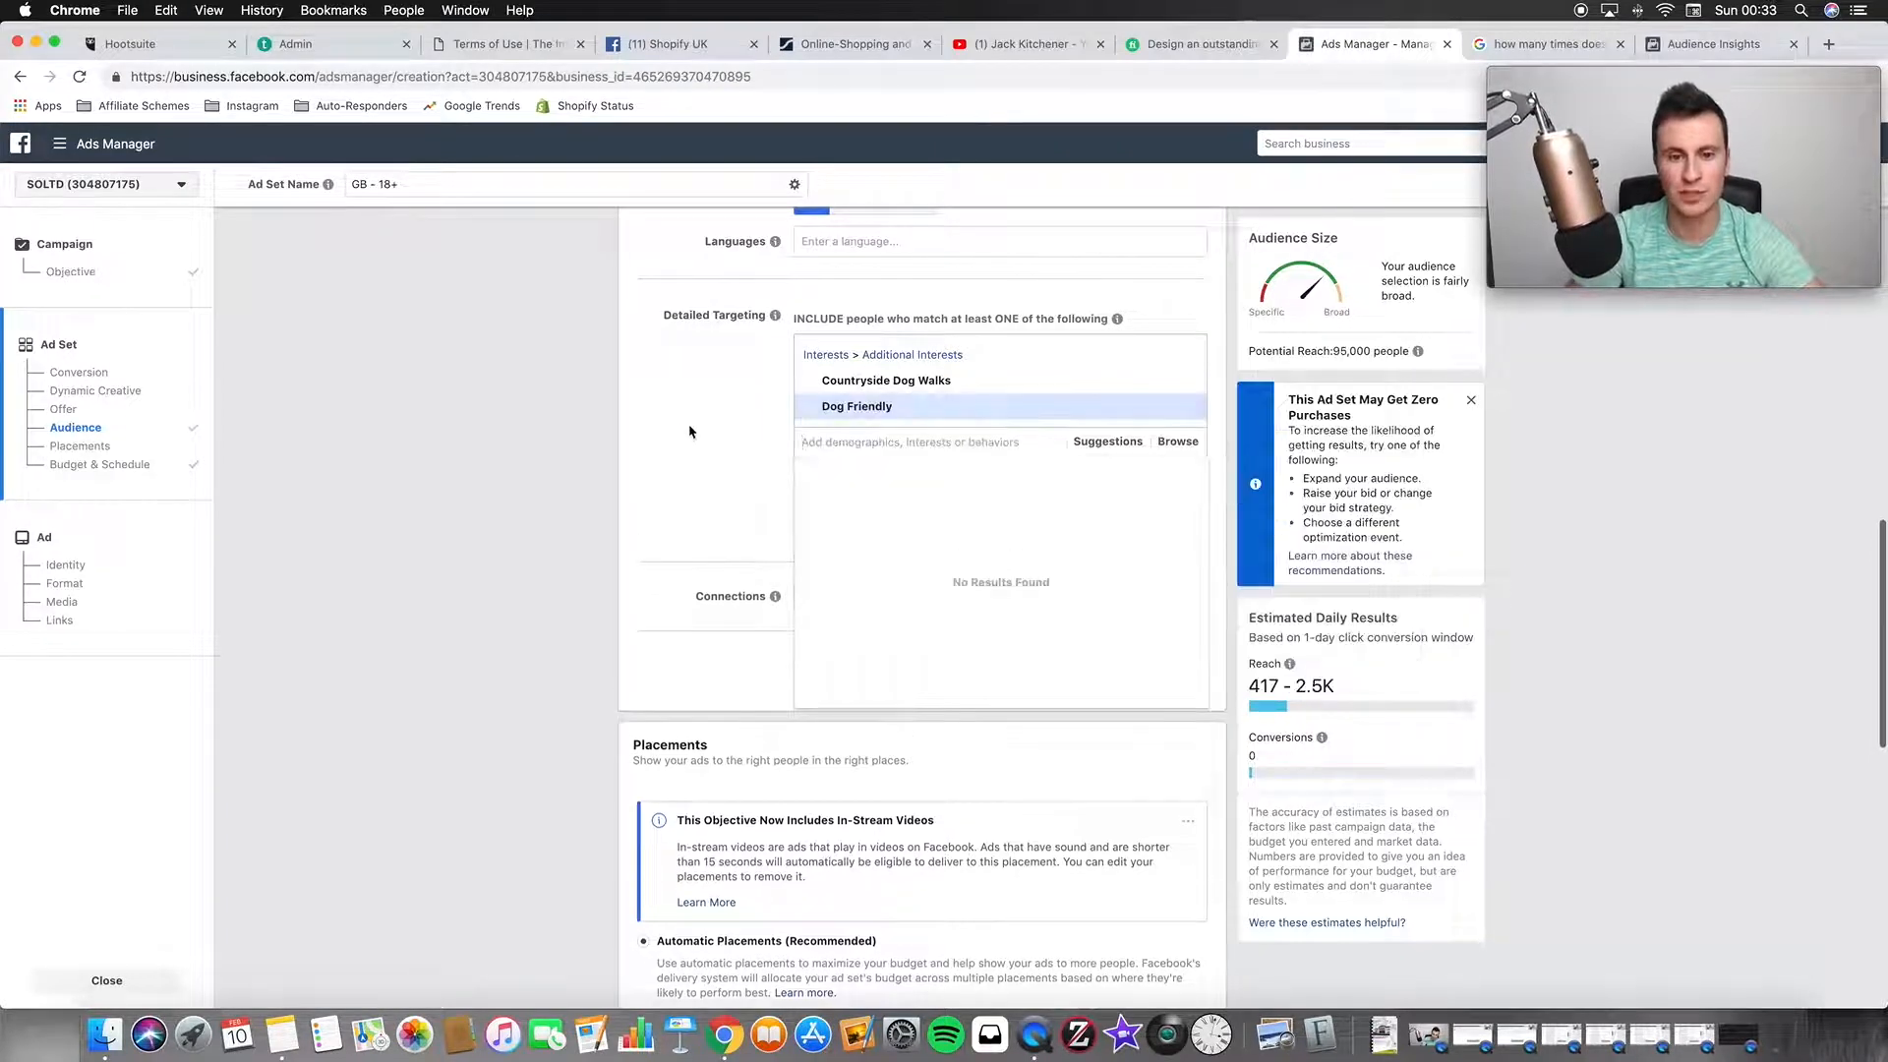
click(669, 426)
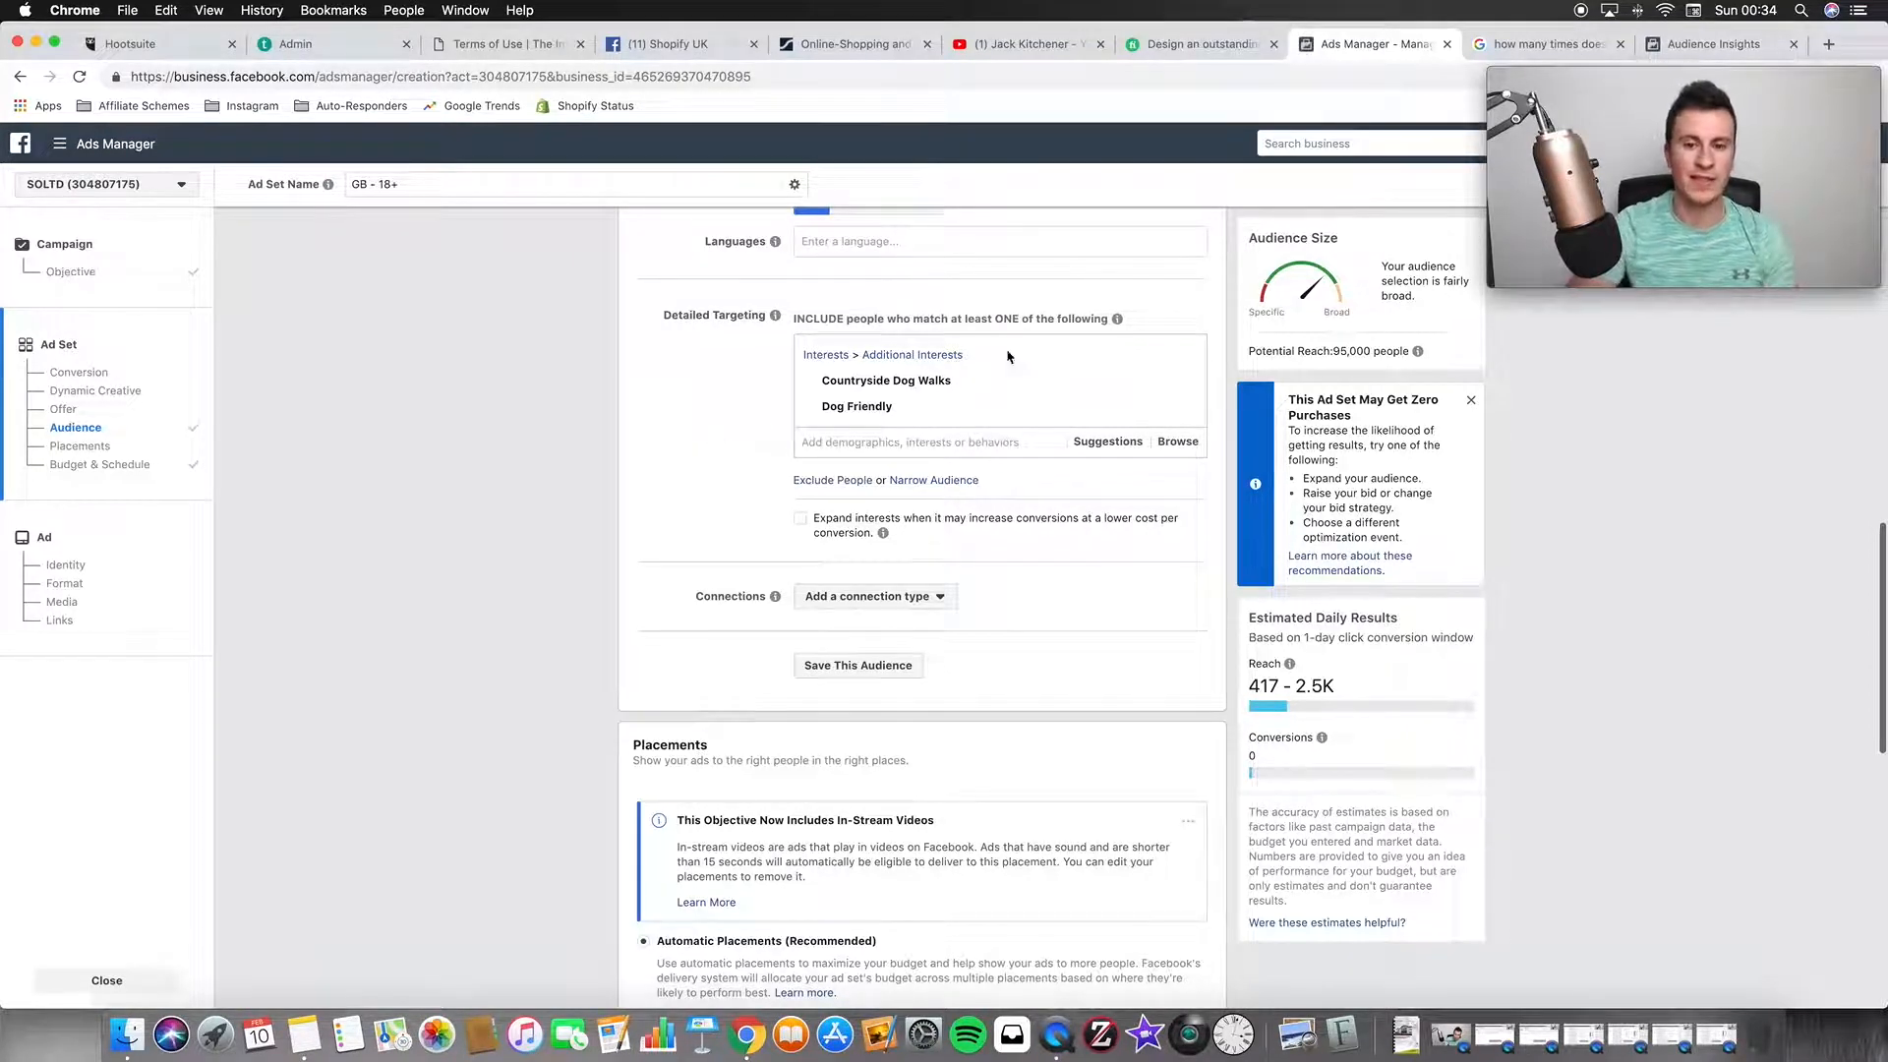
Switch the ad set to manually edited placements and keep only Feeds among the Facebook placements
mouse_move(1417, 351)
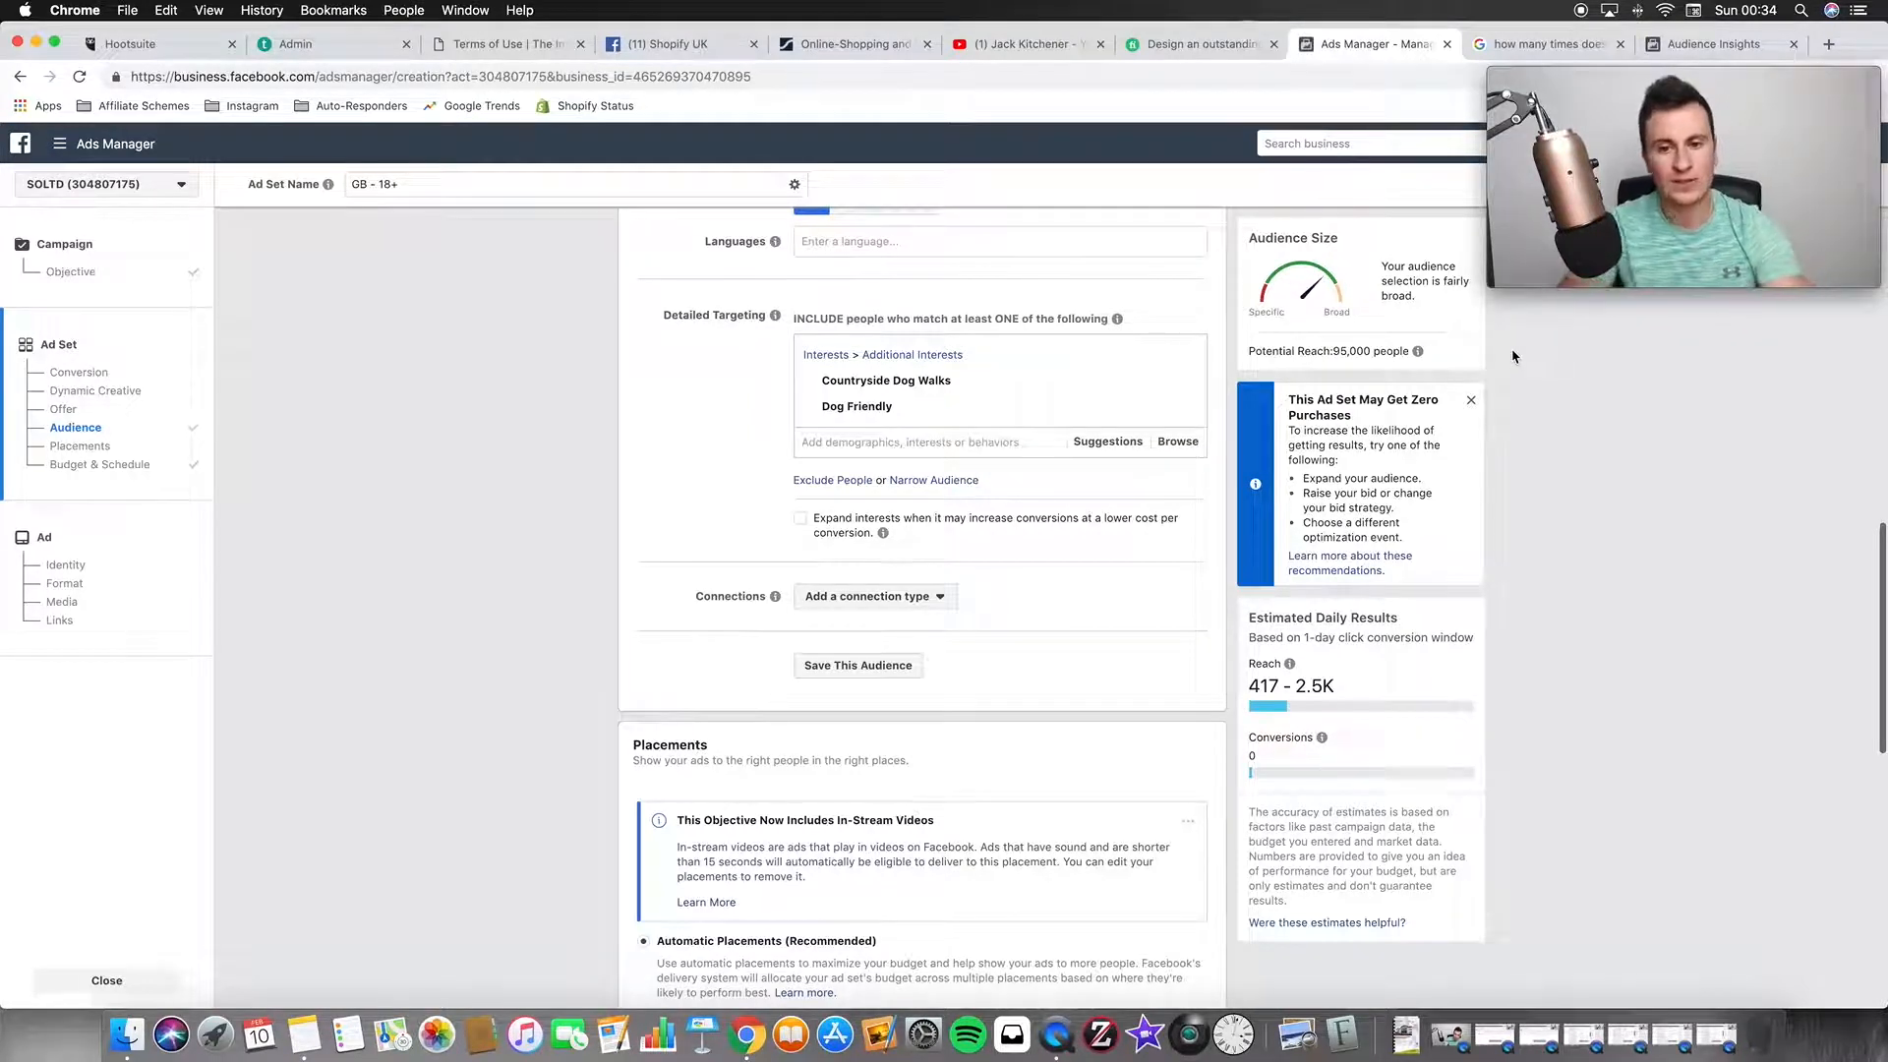
mouse_move(1417, 351)
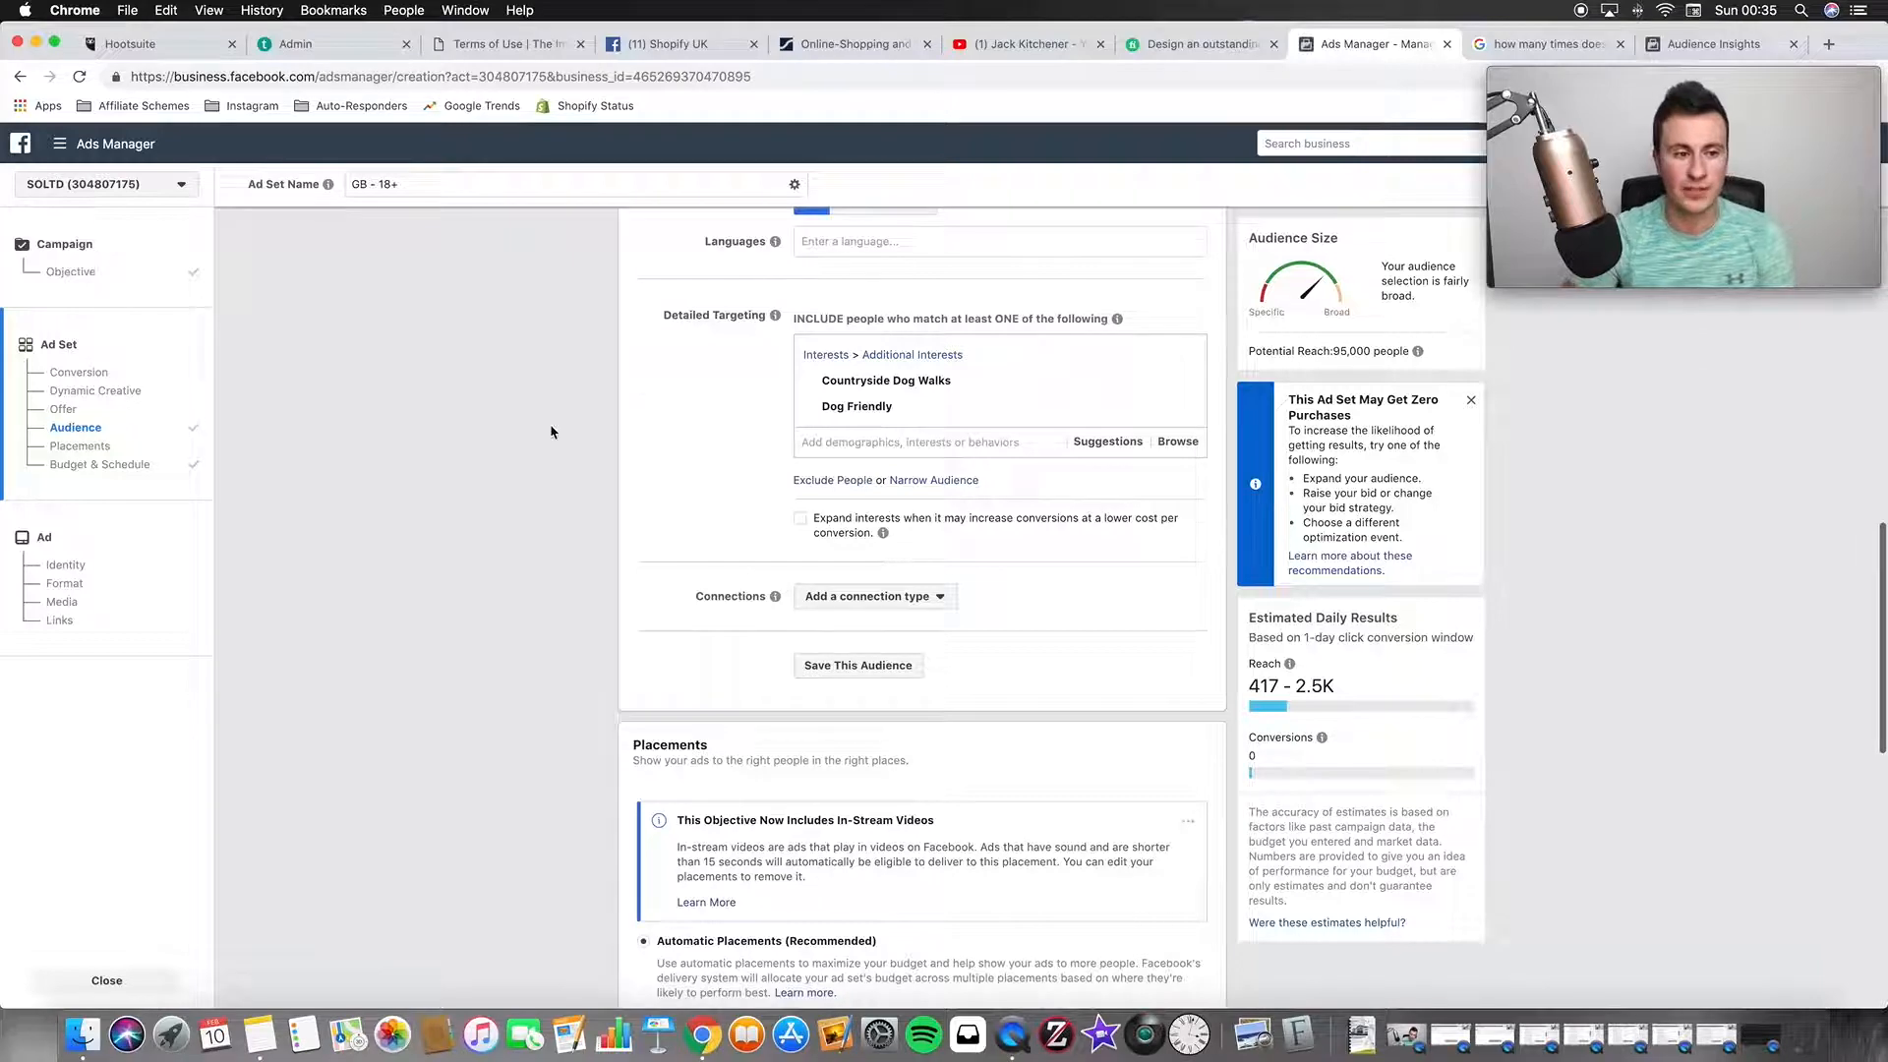
scroll(551, 431, down, 5)
scroll(552, 431, down, 2)
click(645, 578)
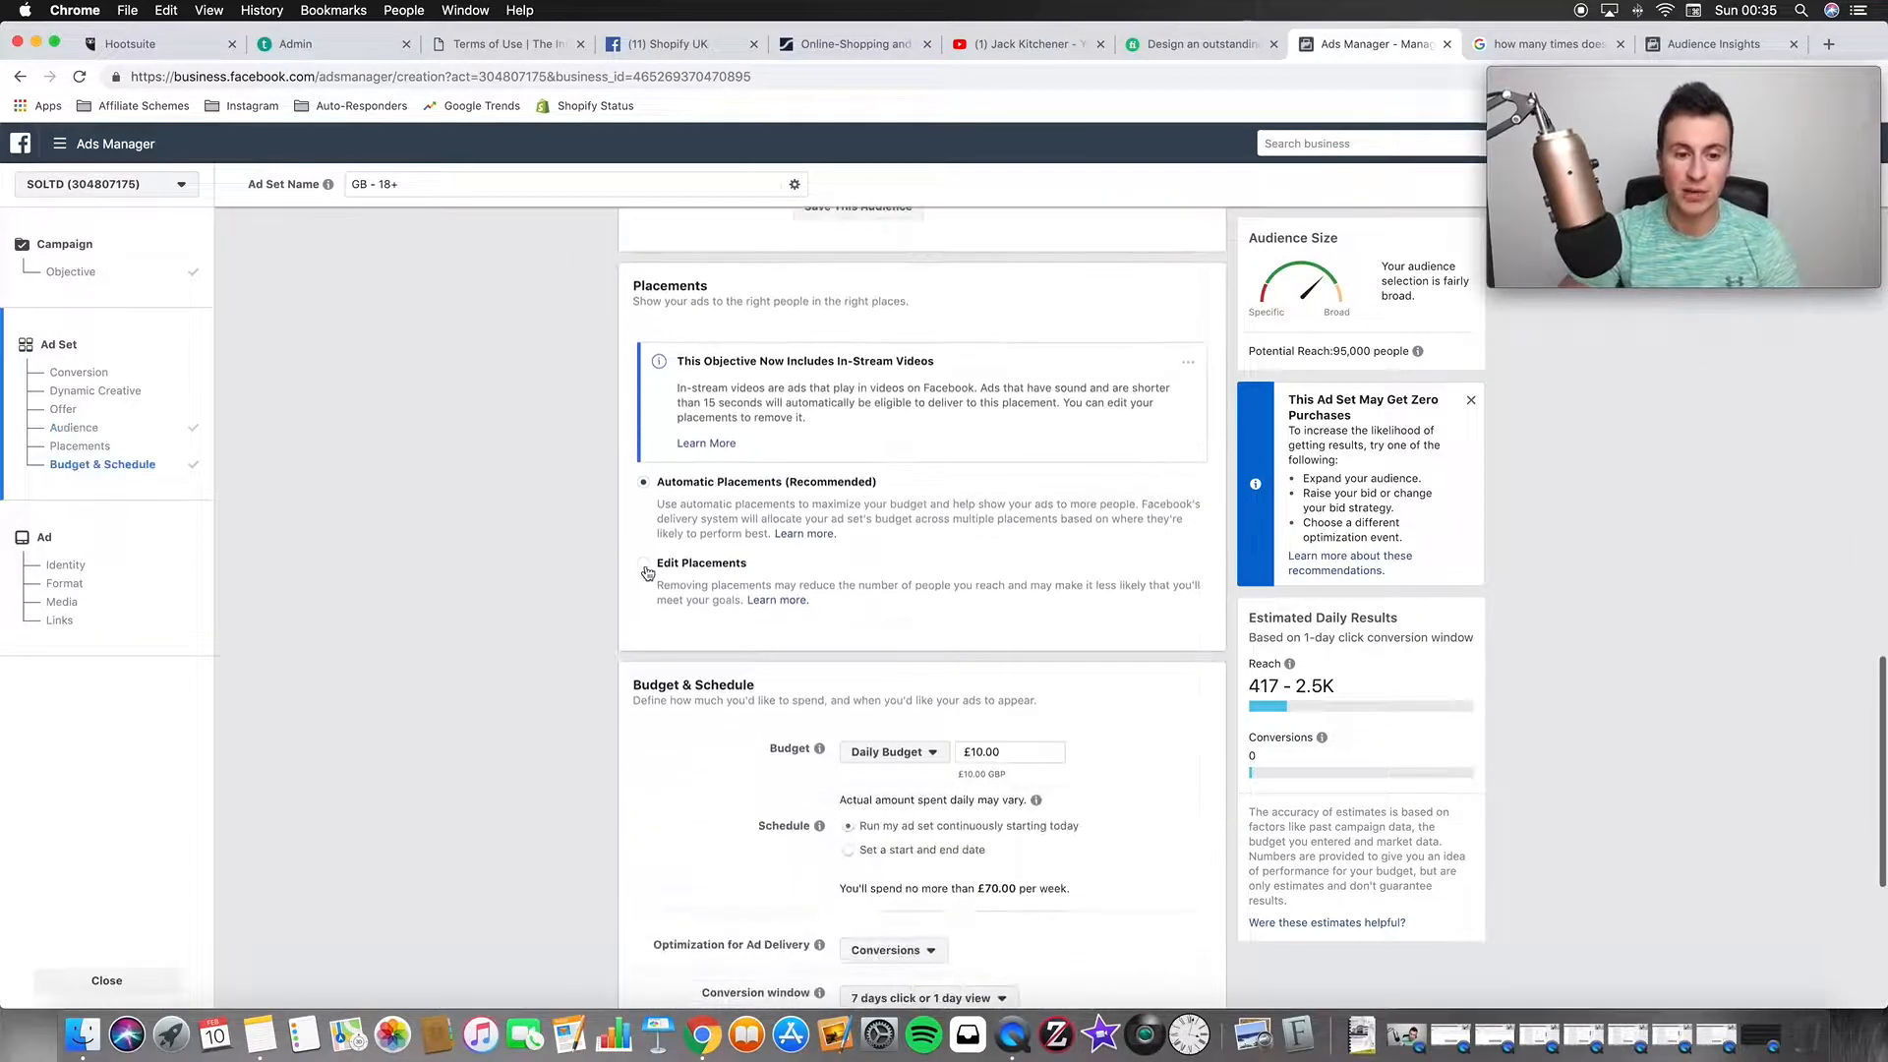
scroll(594, 603, down, 5)
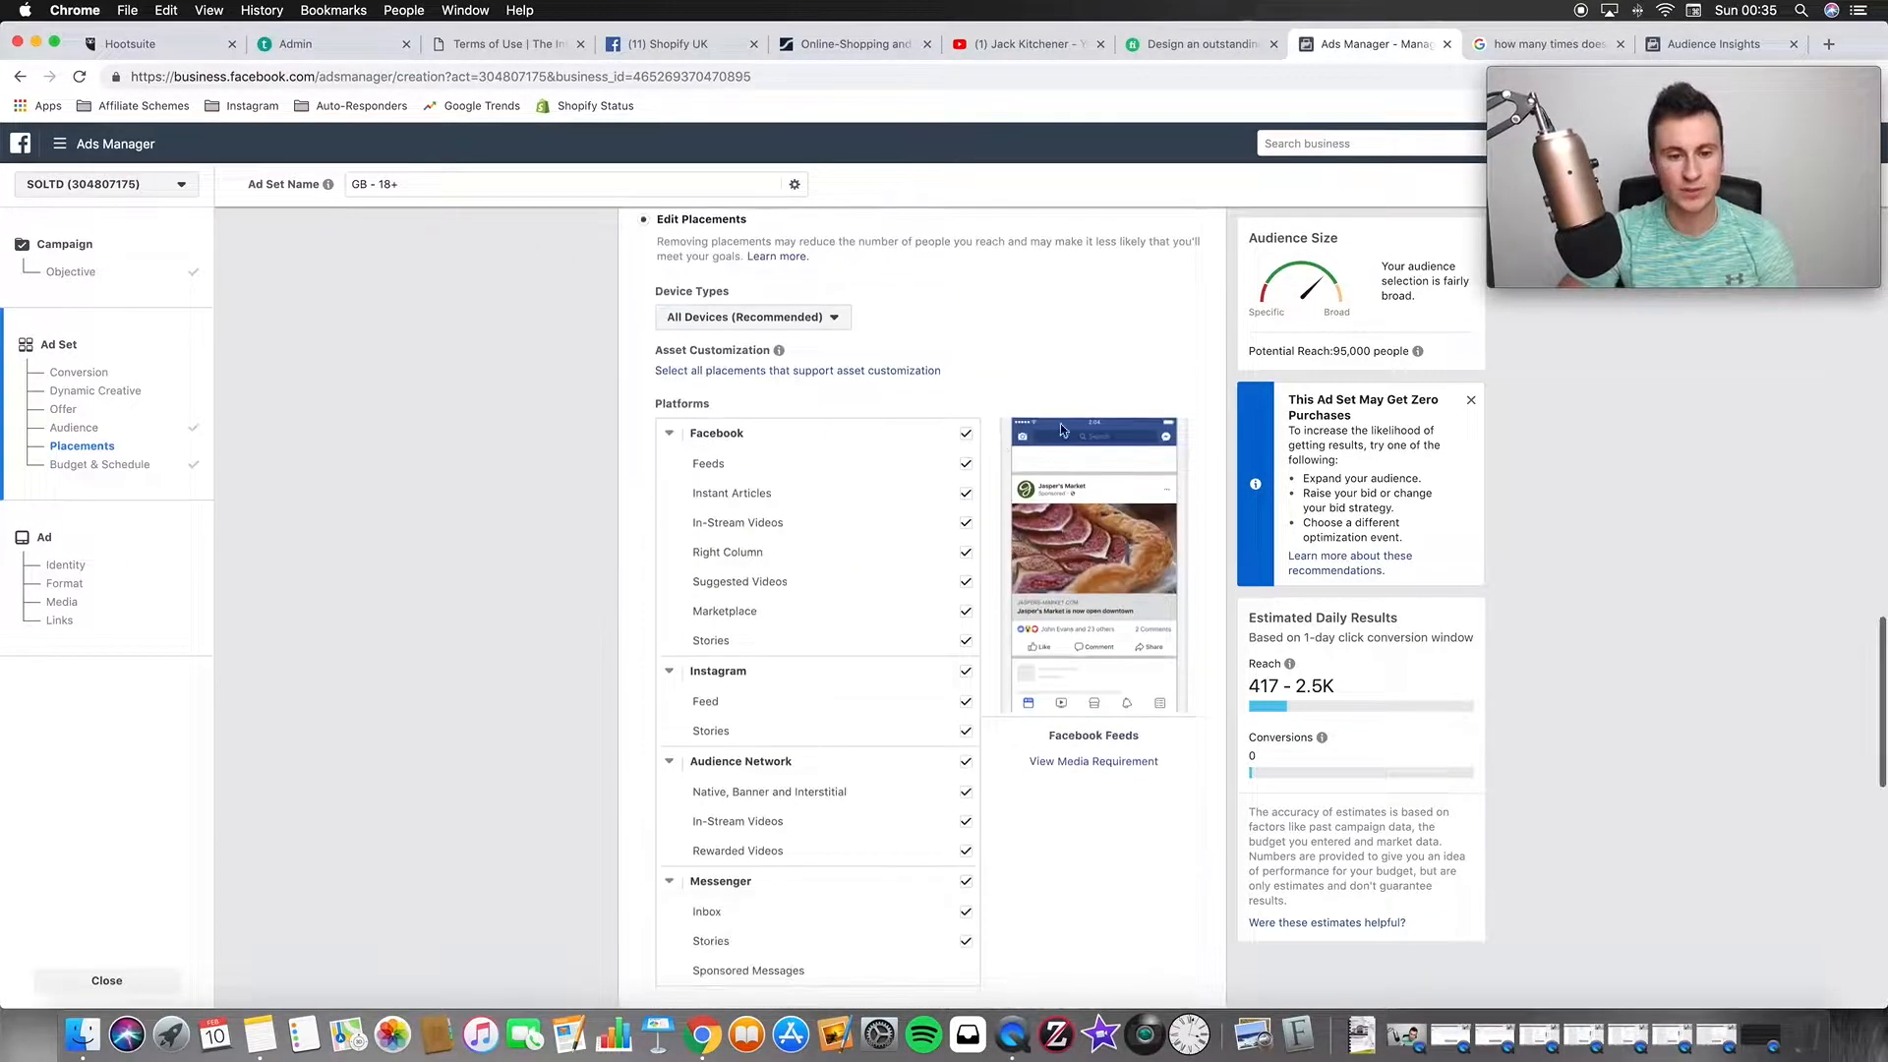
click(967, 435)
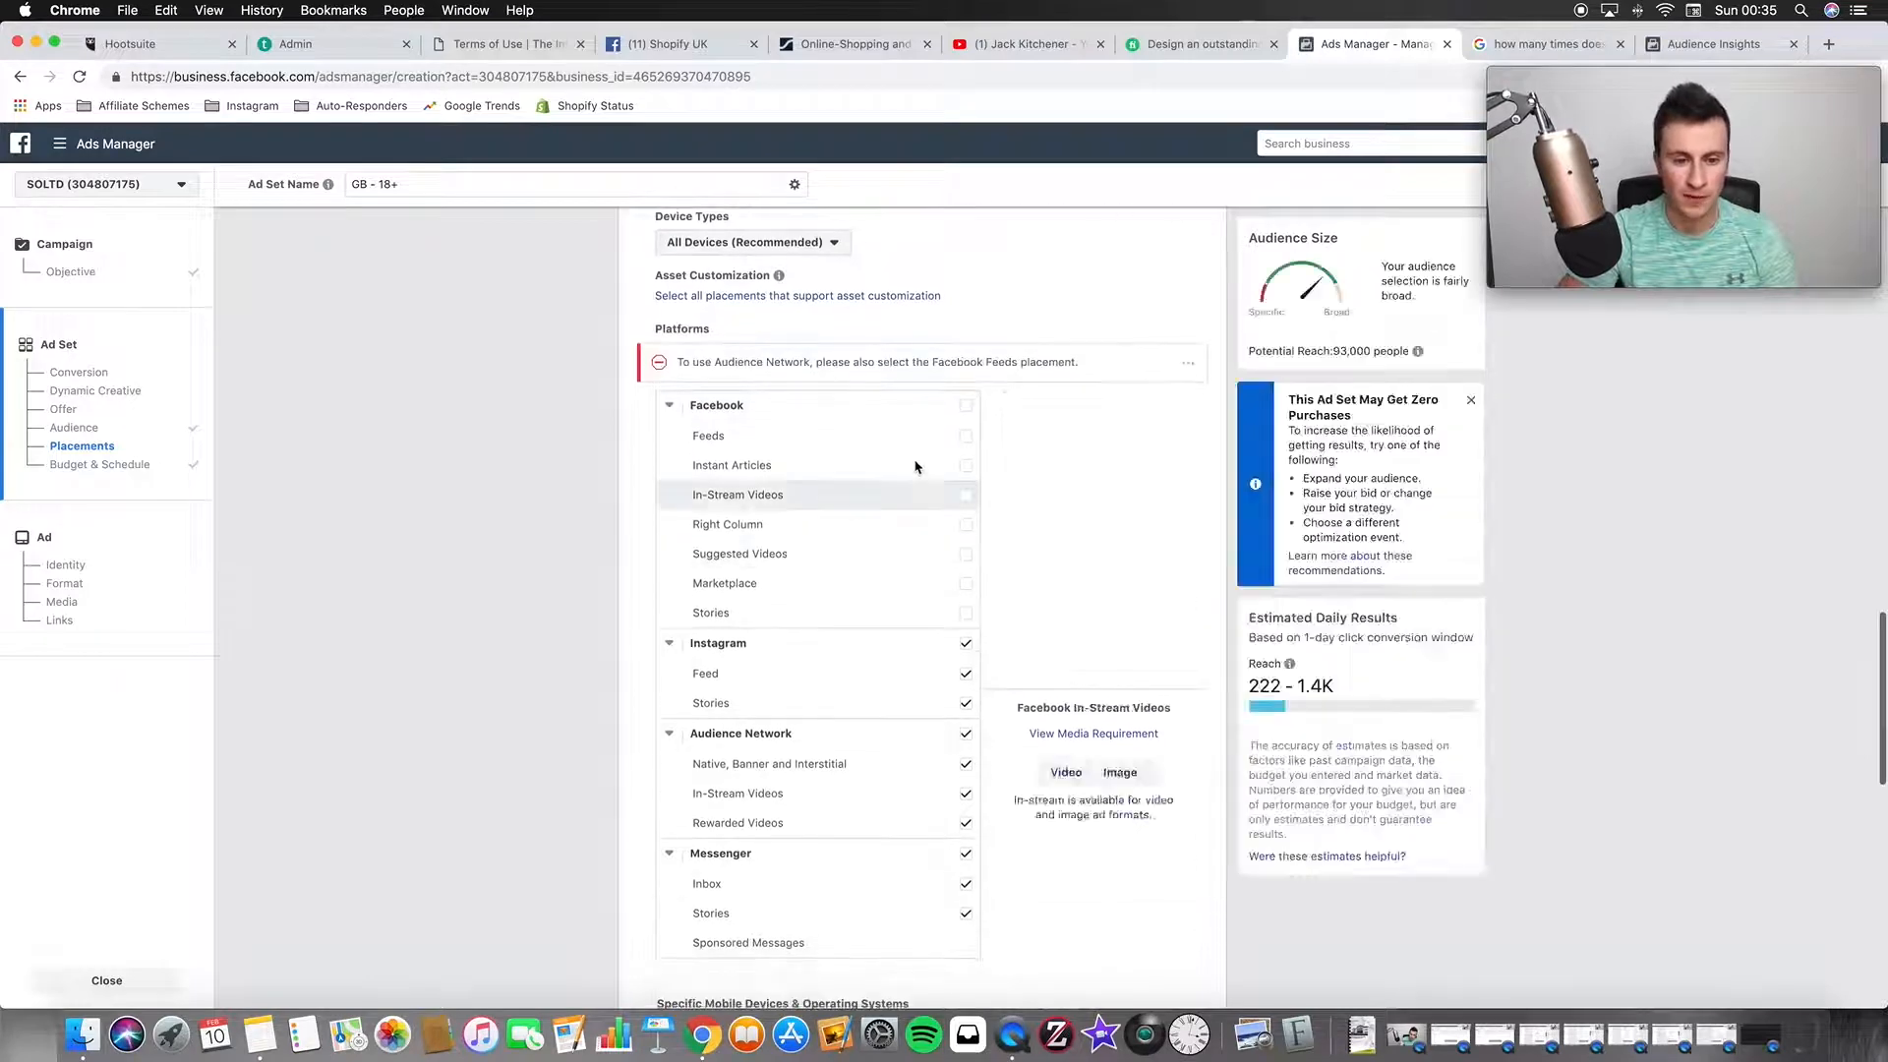
click(965, 439)
scroll(962, 590, down, 2)
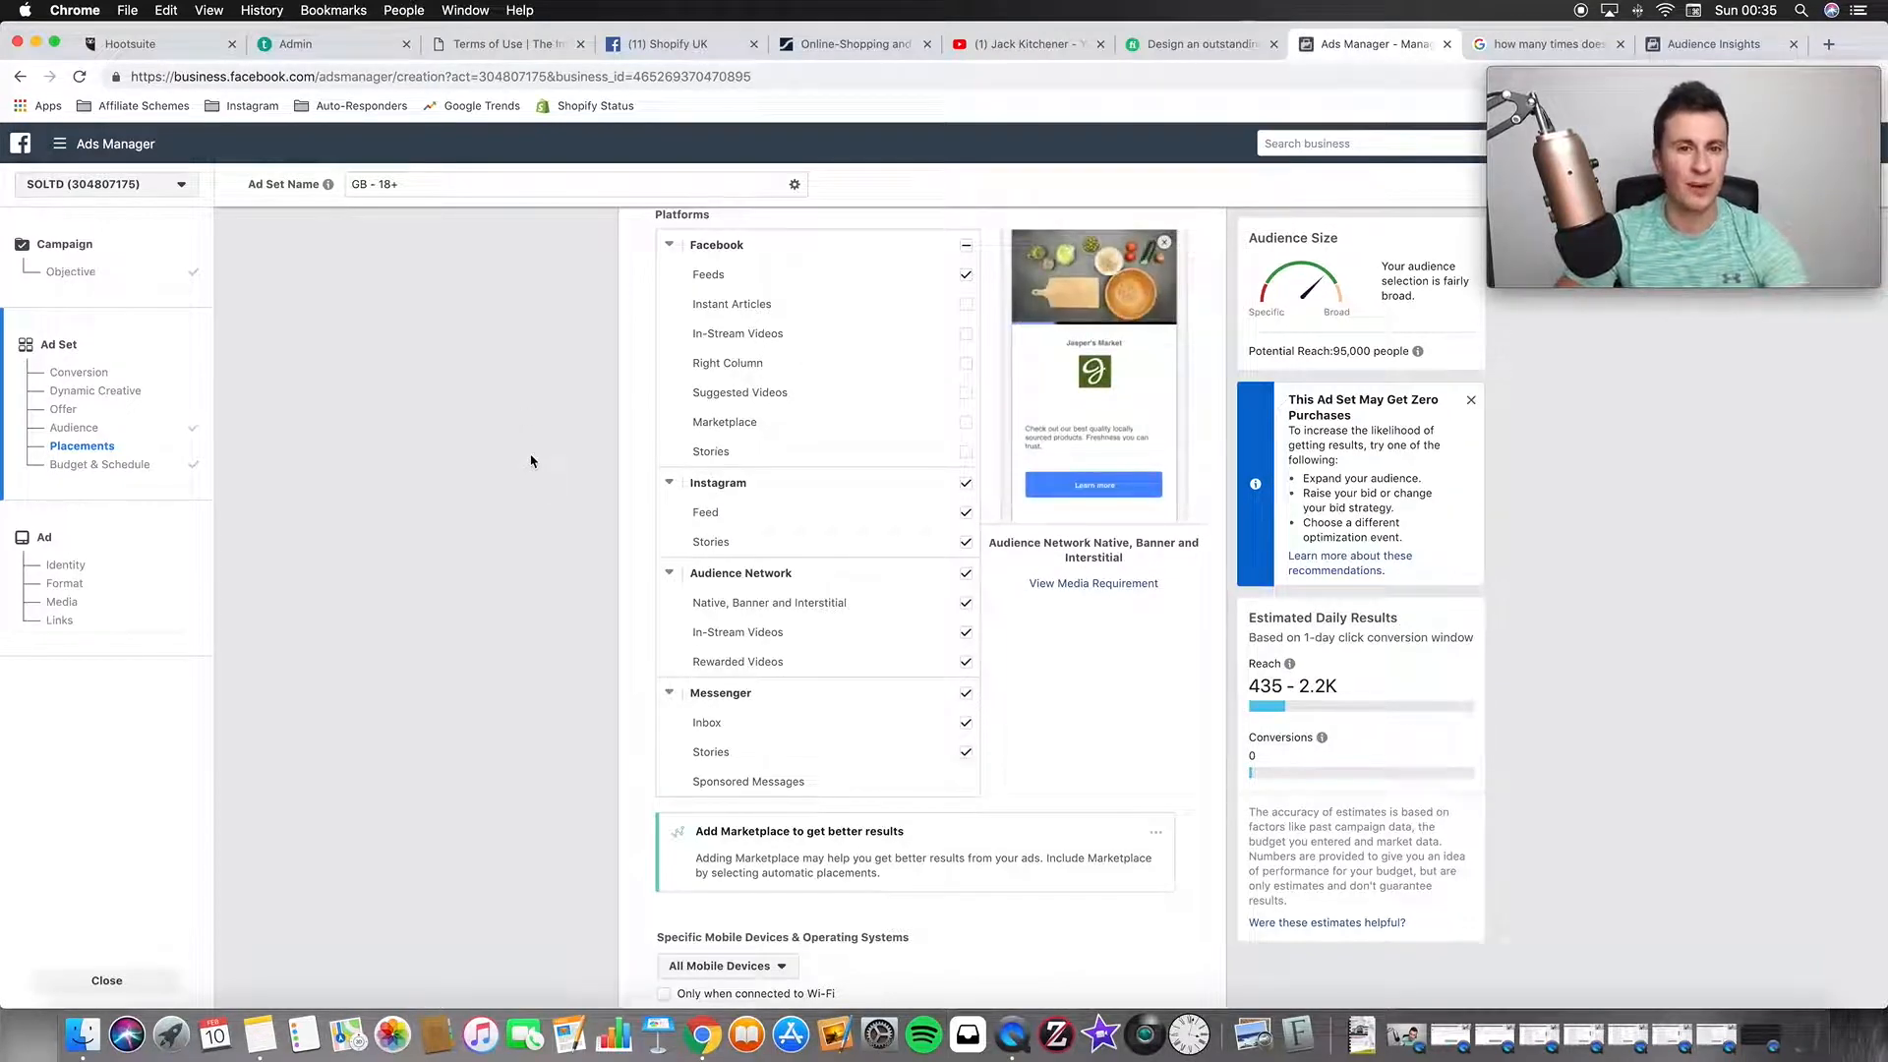
Exclude the Instagram, Audience Network and Messenger platforms from the ad set's placements
click(966, 485)
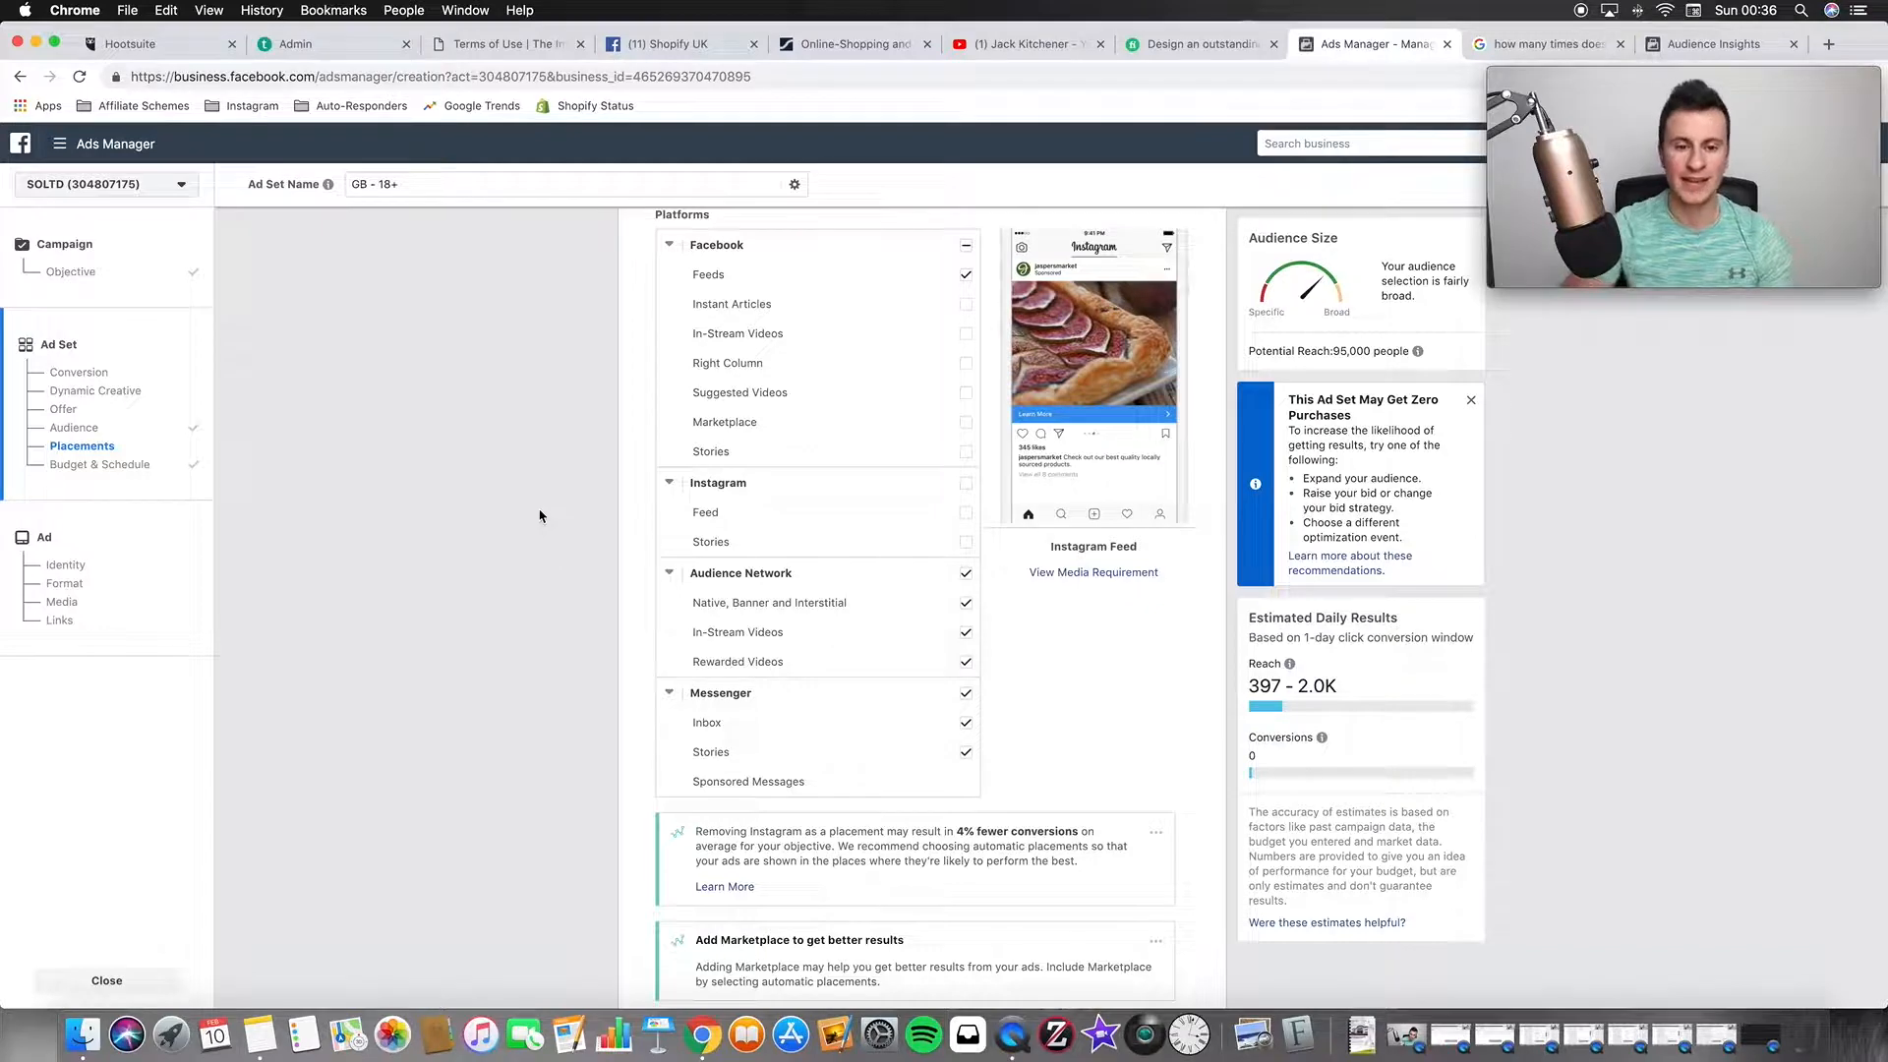
click(966, 574)
click(966, 694)
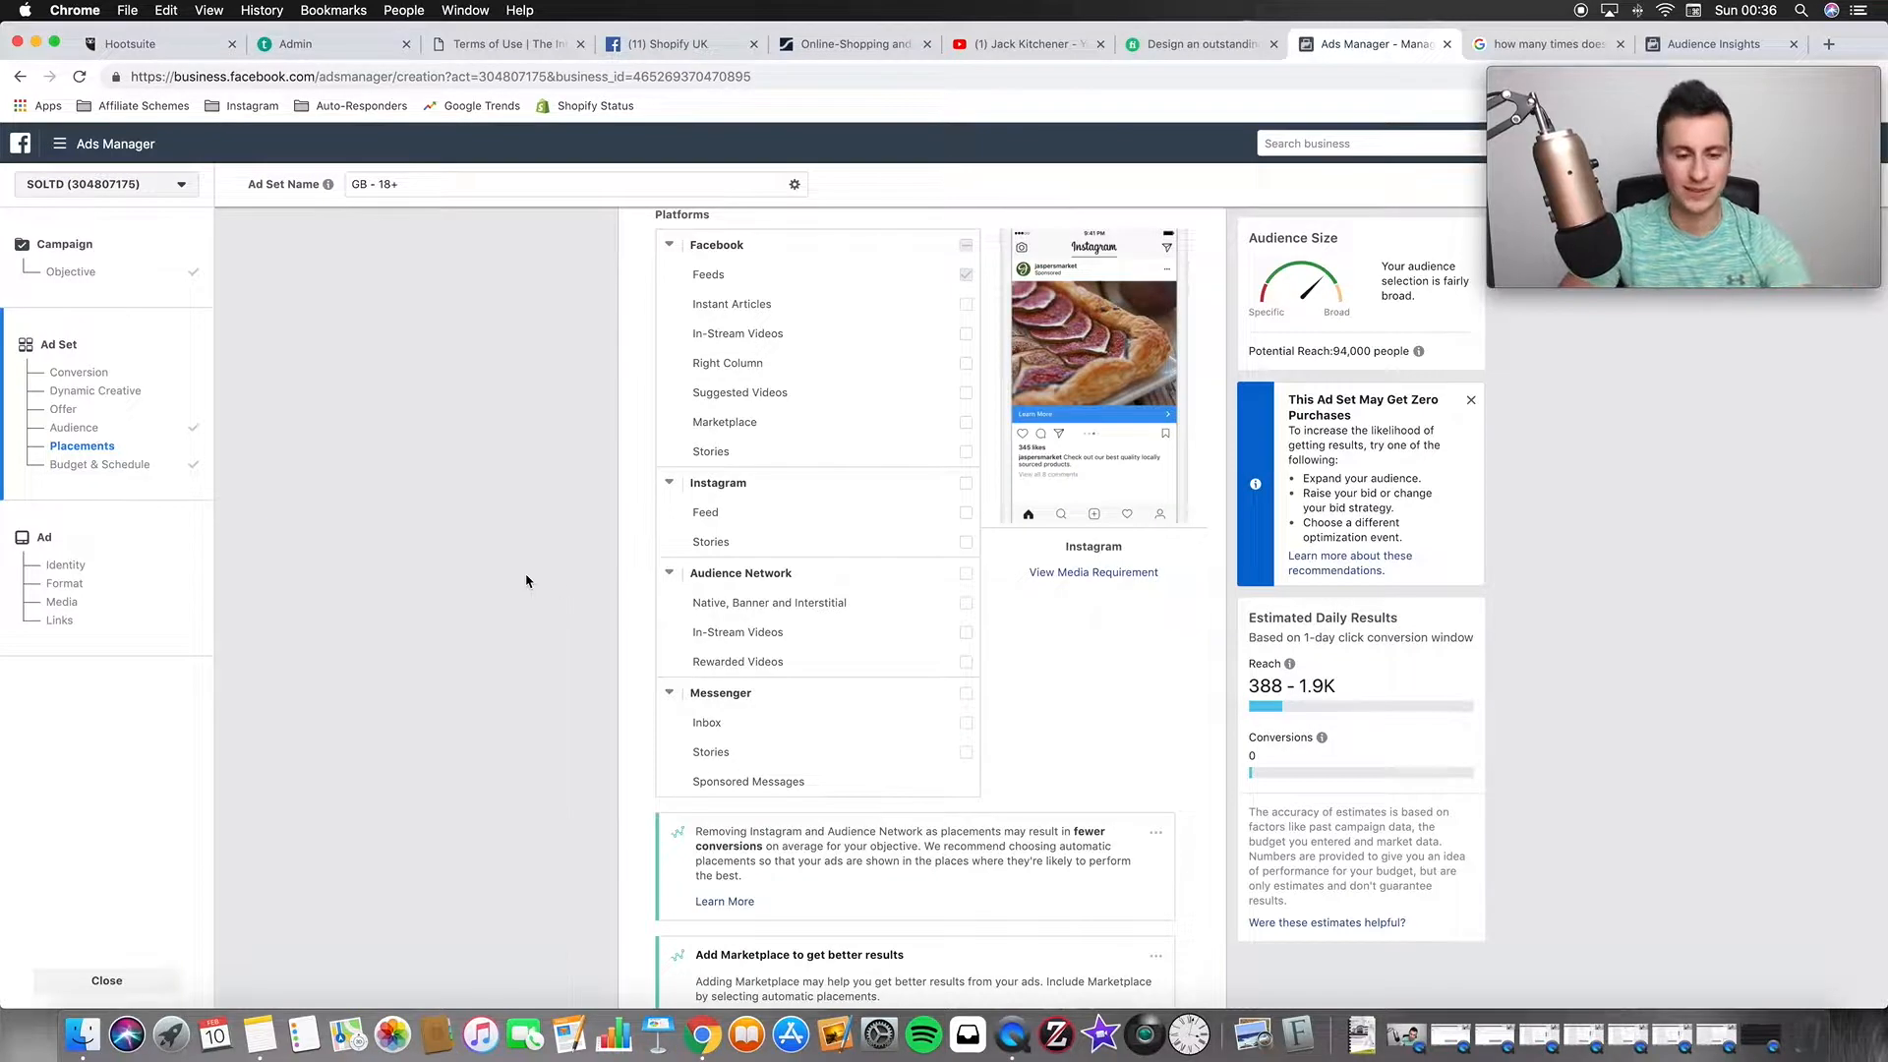
Review the ad set's budget, schedule, delivery optimization, conversion window and bid strategy settings
scroll(526, 581, down, 10)
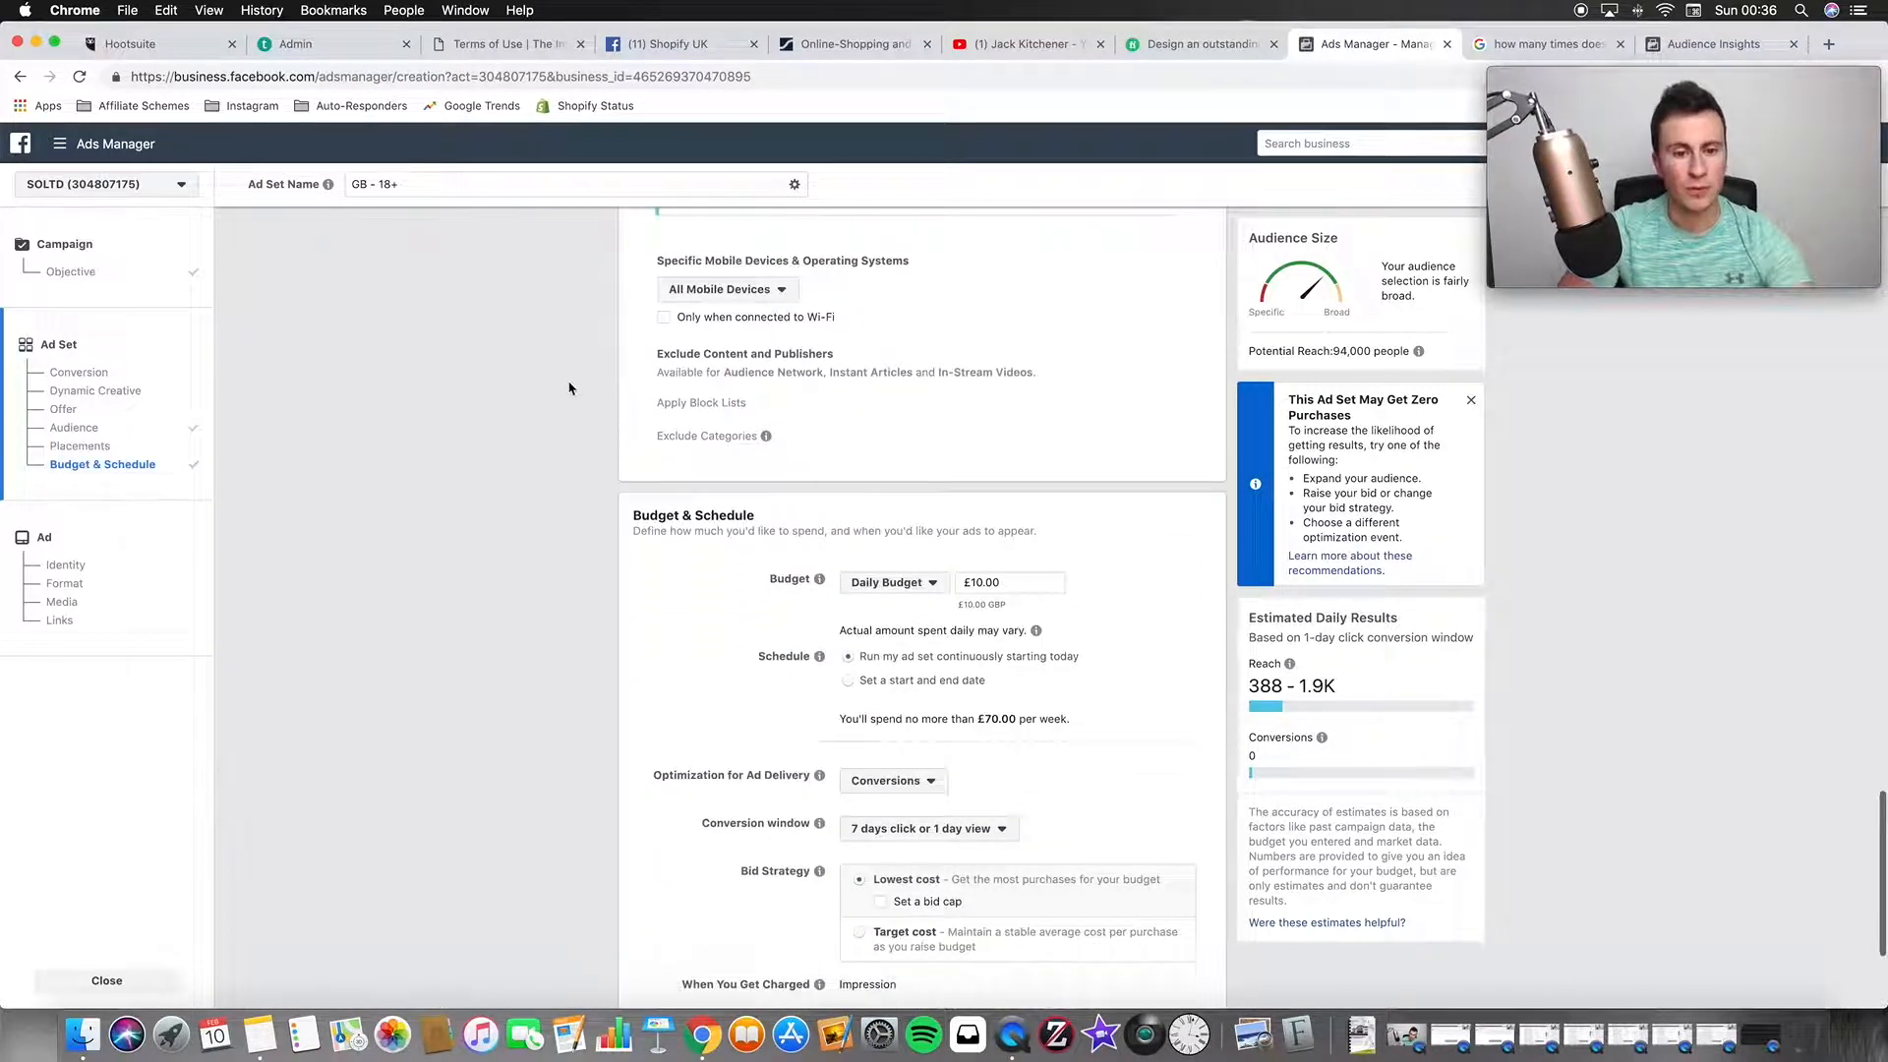
scroll(571, 374, down, 2)
scroll(572, 356, up, 4)
scroll(572, 356, down, 4)
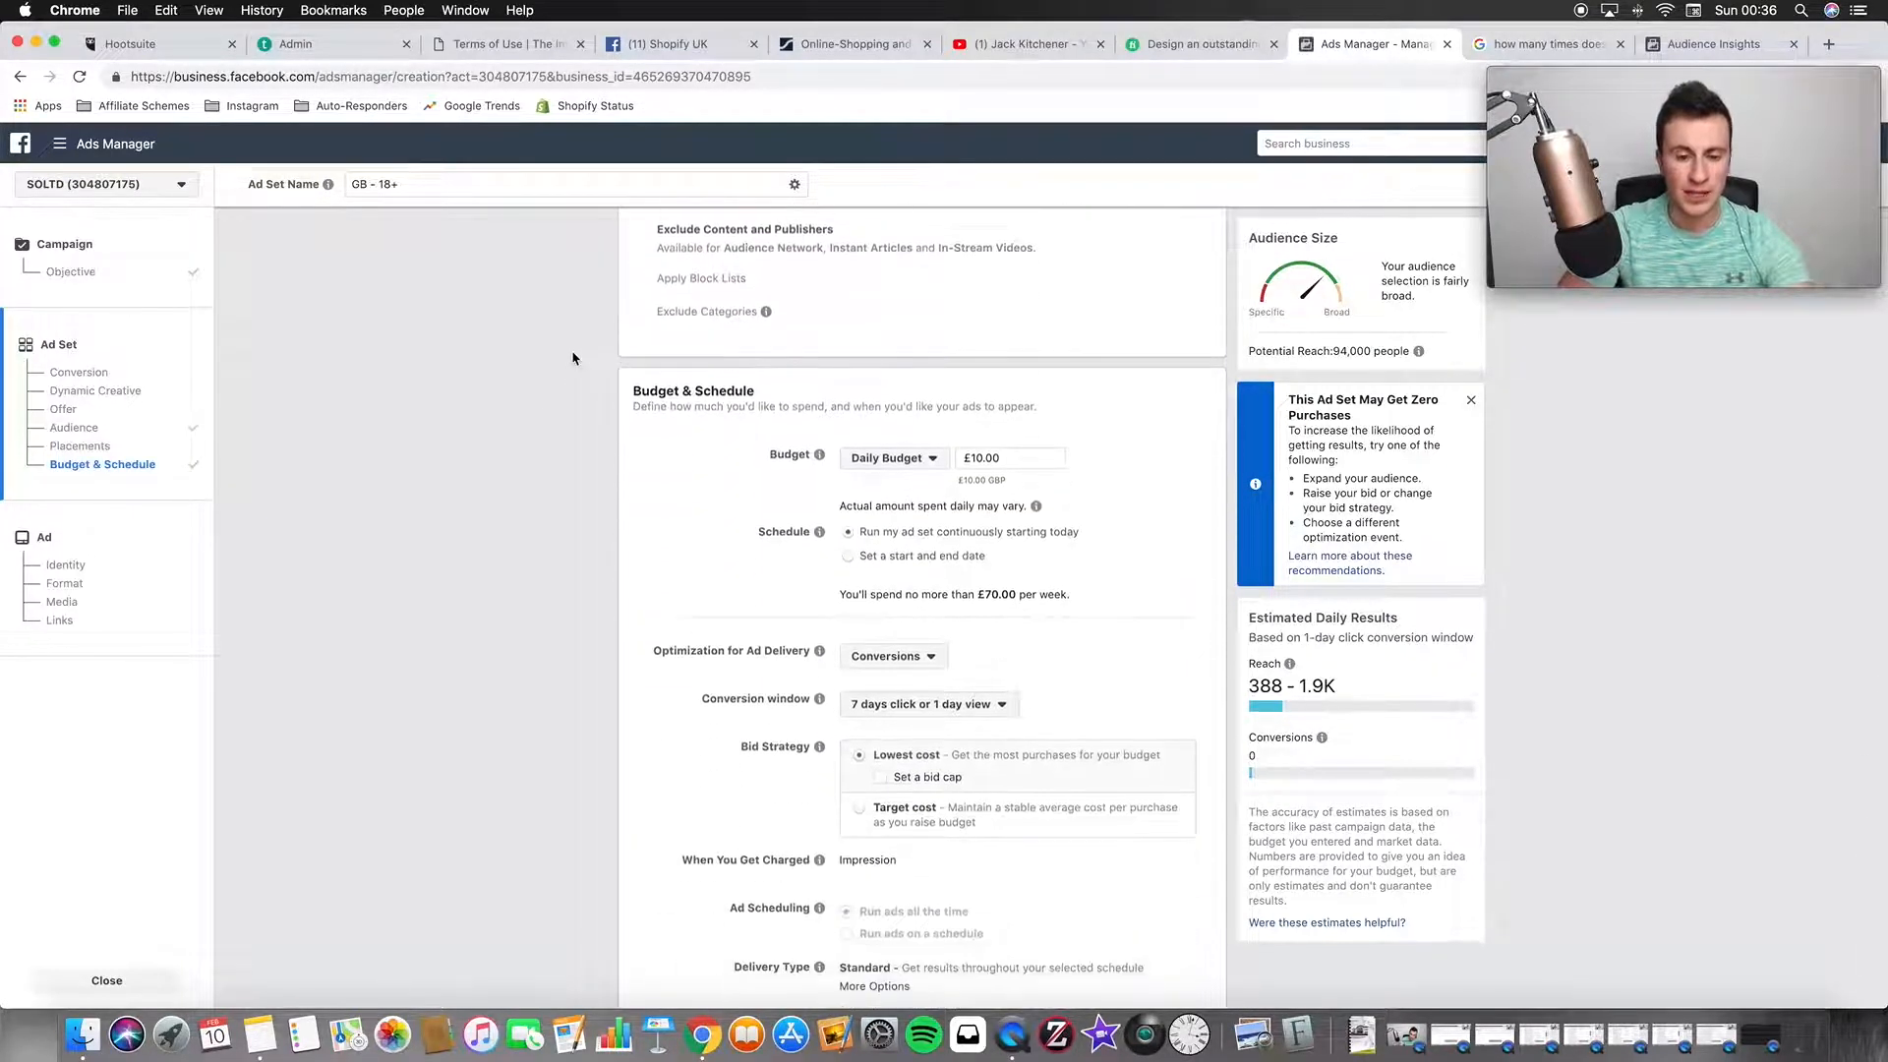
scroll(572, 358, down, 1)
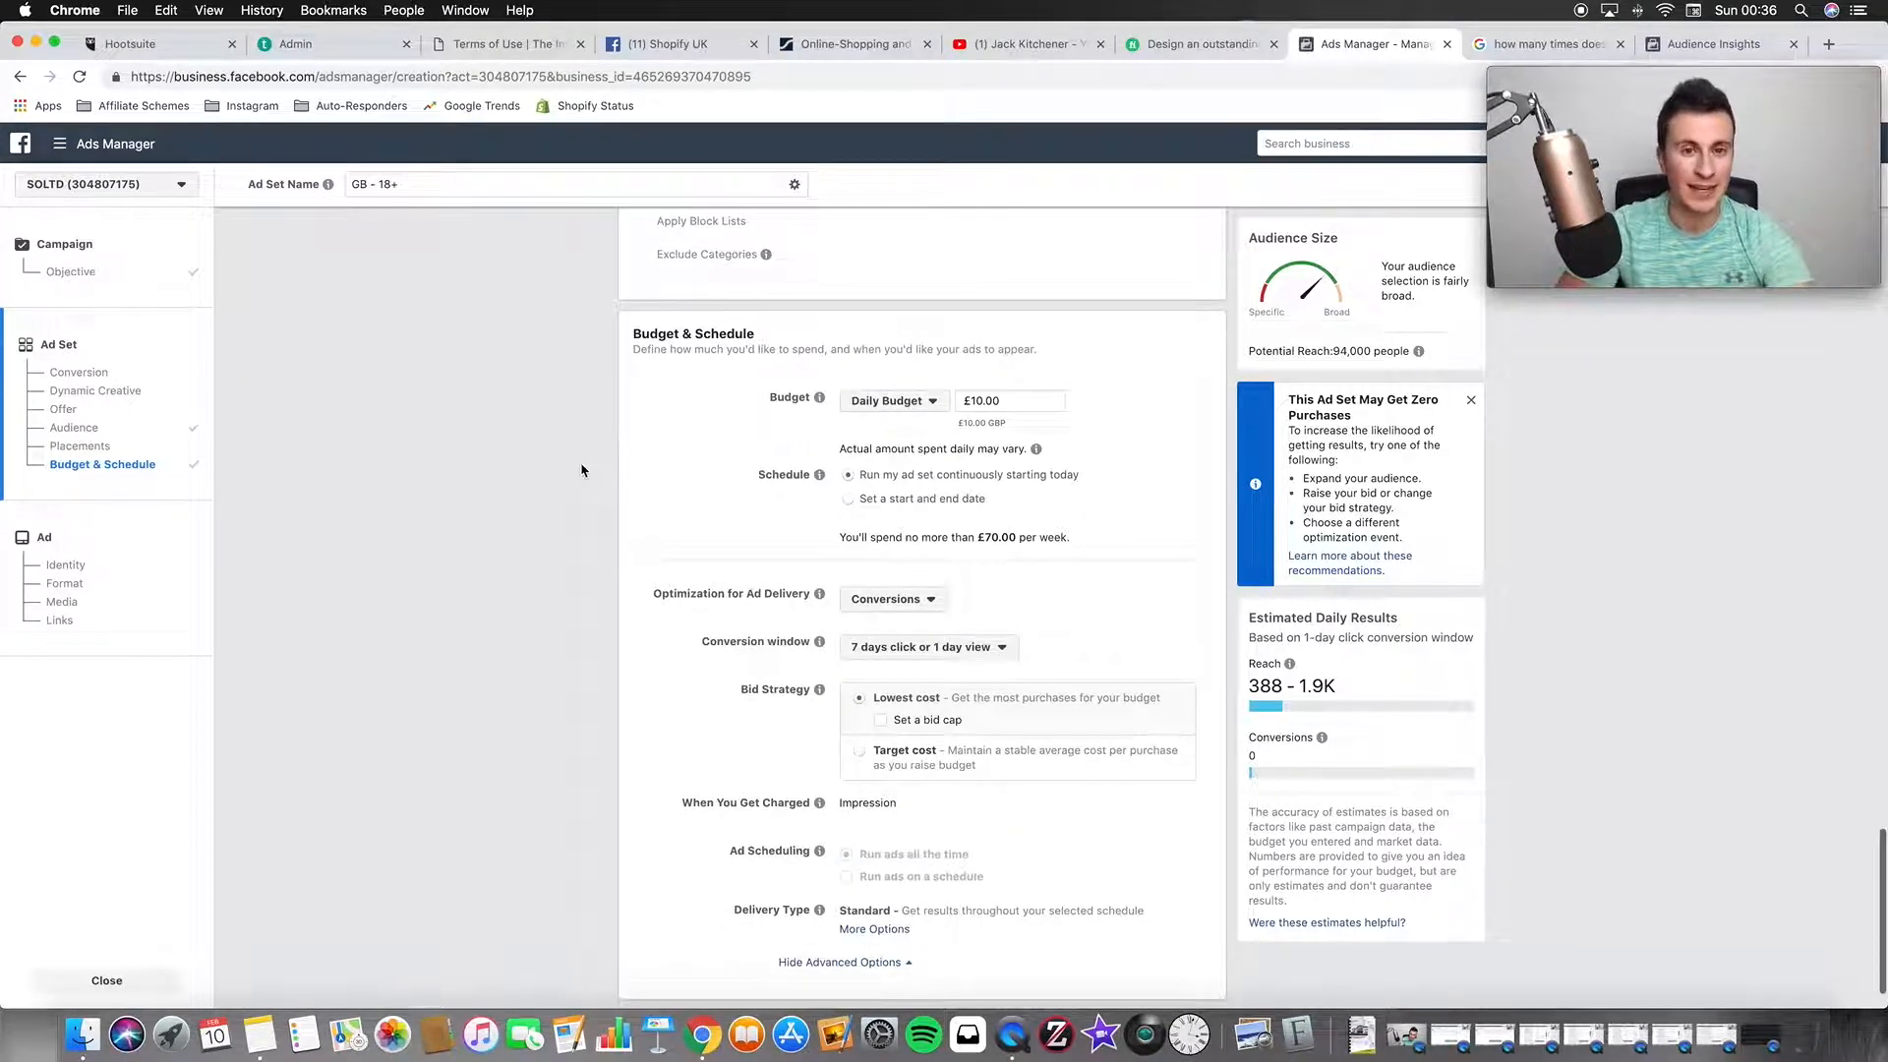
scroll(582, 470, down, 1)
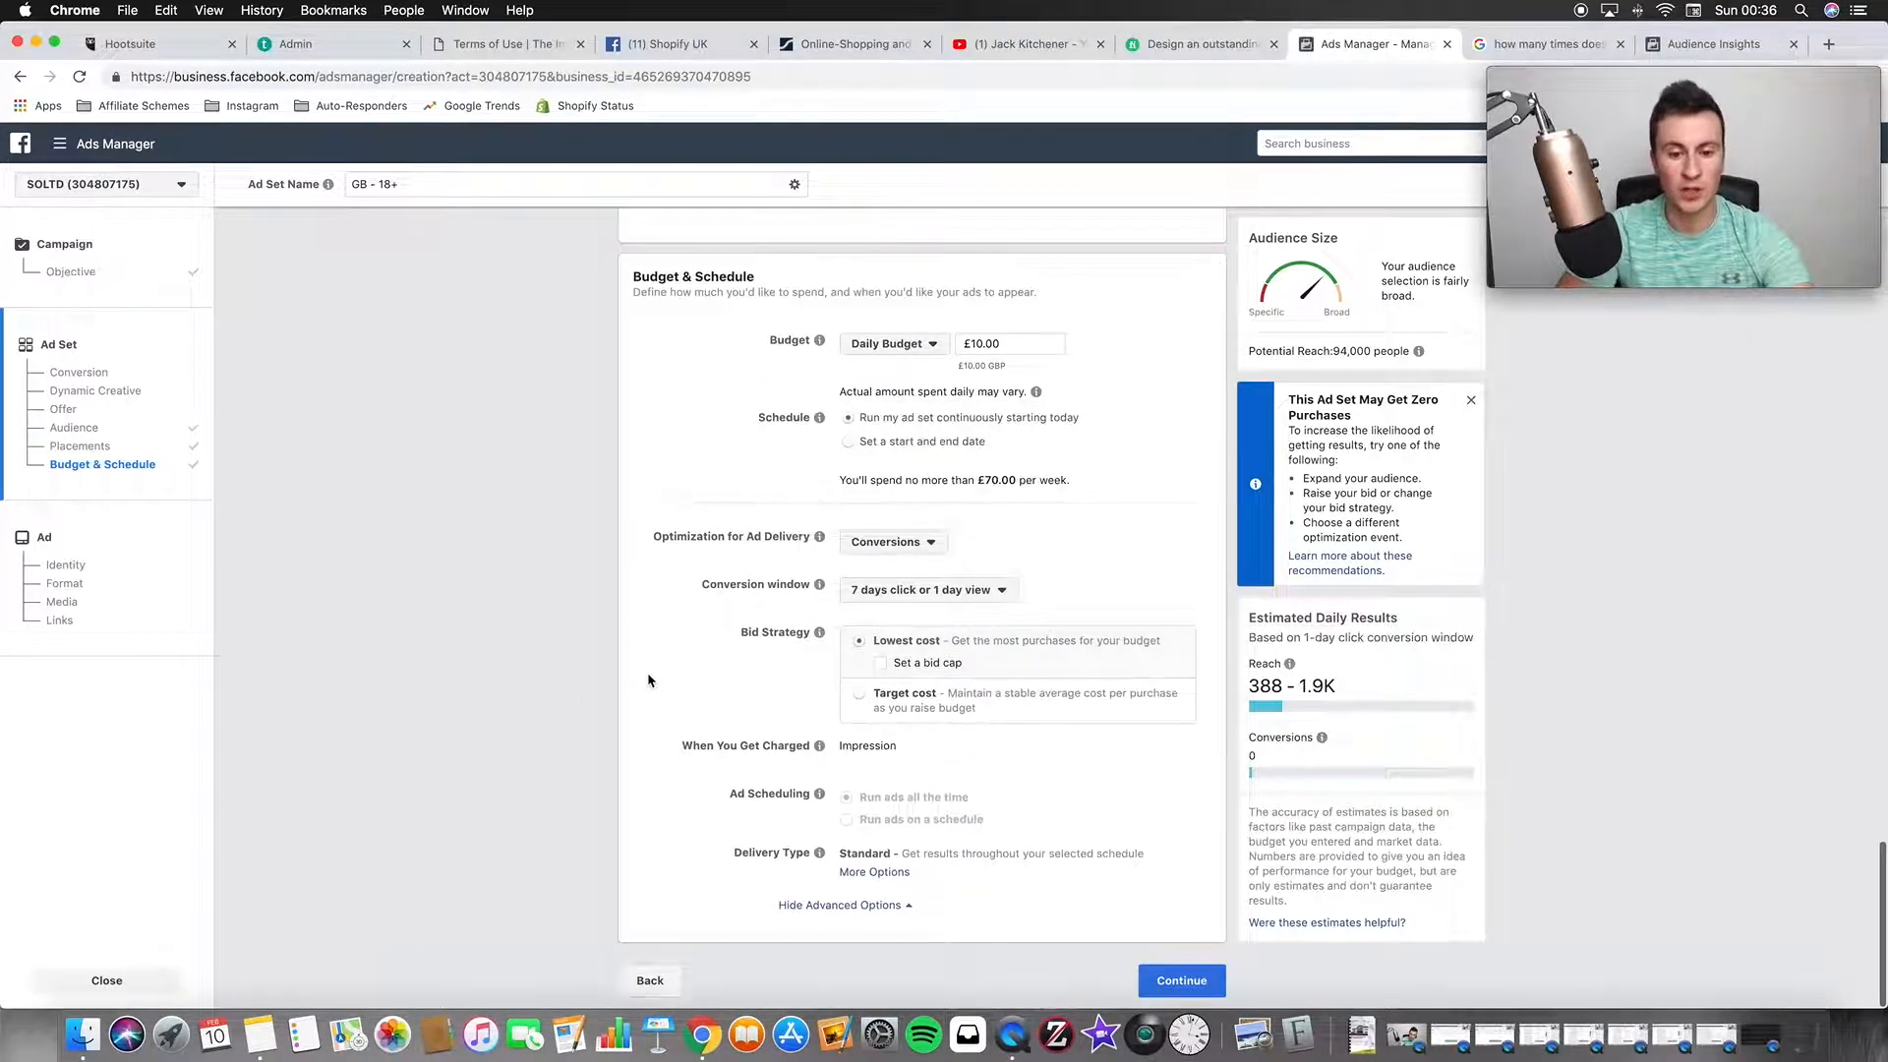
scroll(648, 680, up, 5)
scroll(649, 681, up, 10)
scroll(619, 669, down, 7)
scroll(609, 666, up, 1)
Rename the ad set as "UK - 18+ - M+F - 41k"
scroll(610, 666, up, 15)
click(831, 256)
key(super+a)
text(UK)
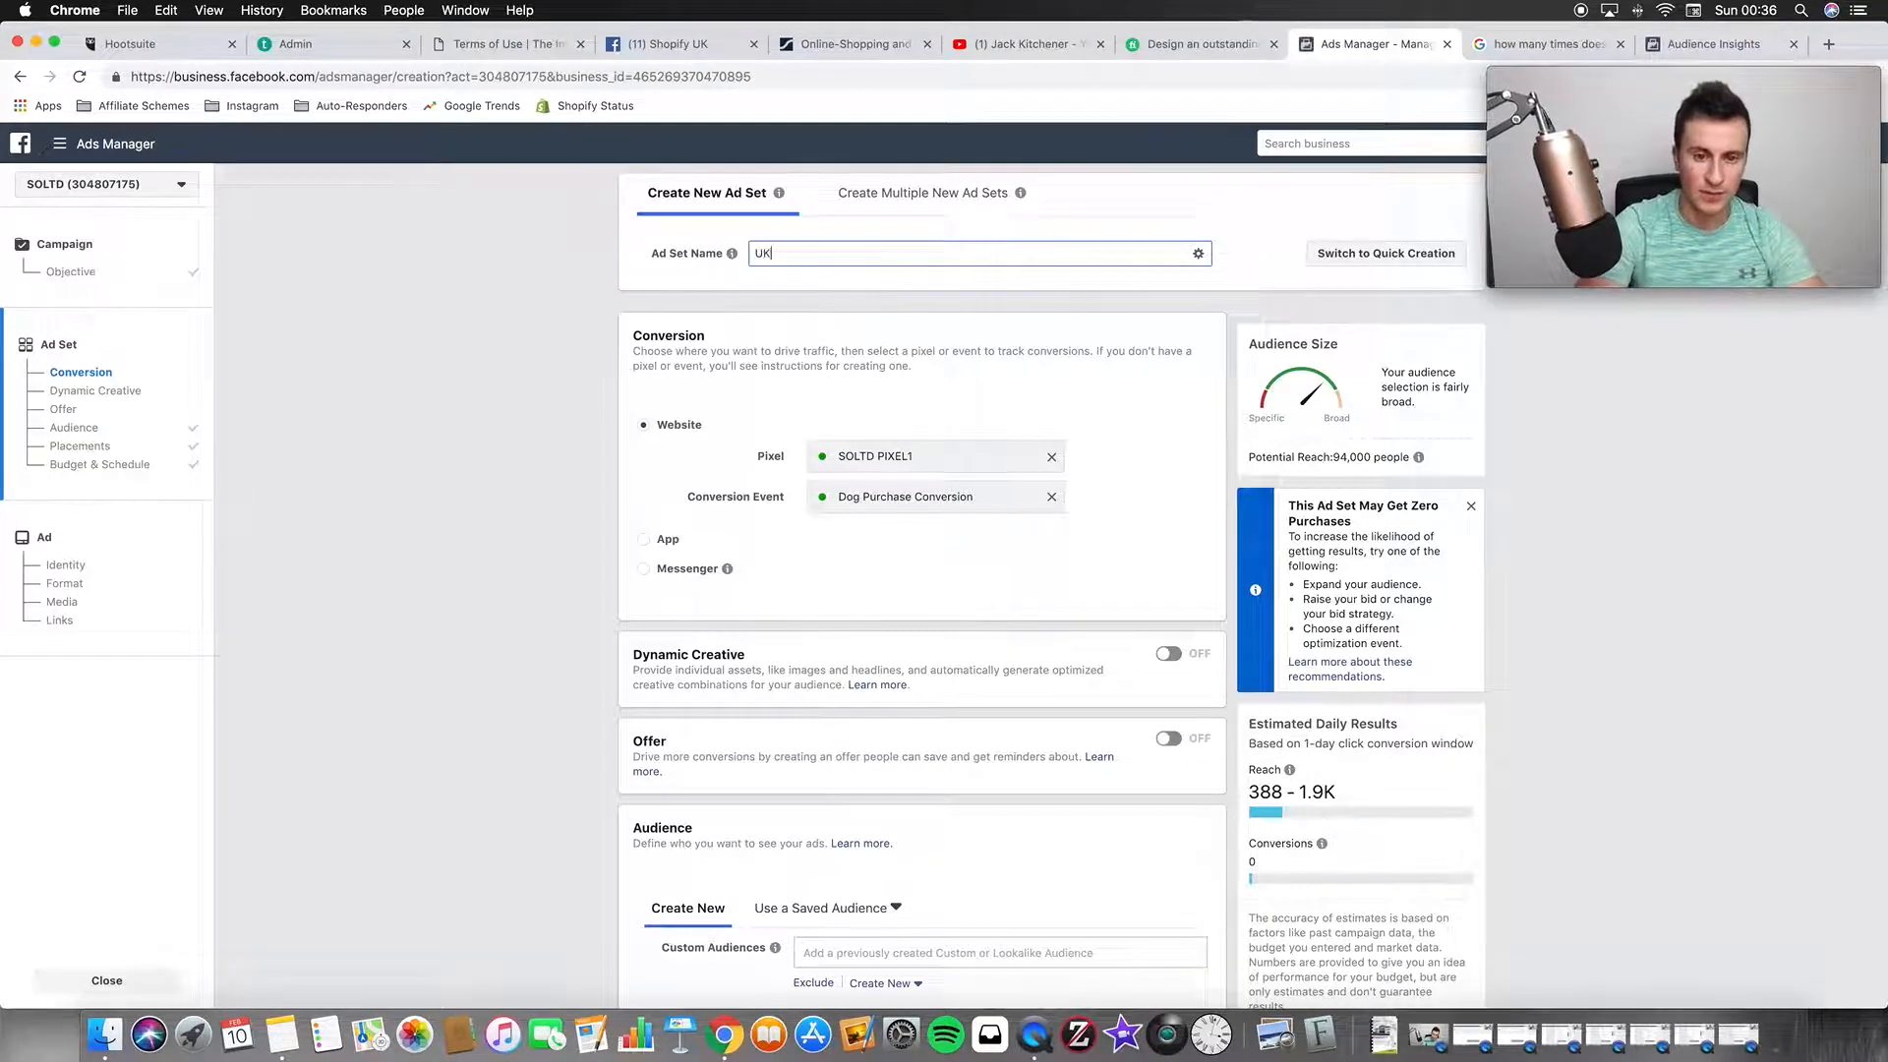
text( - 1)
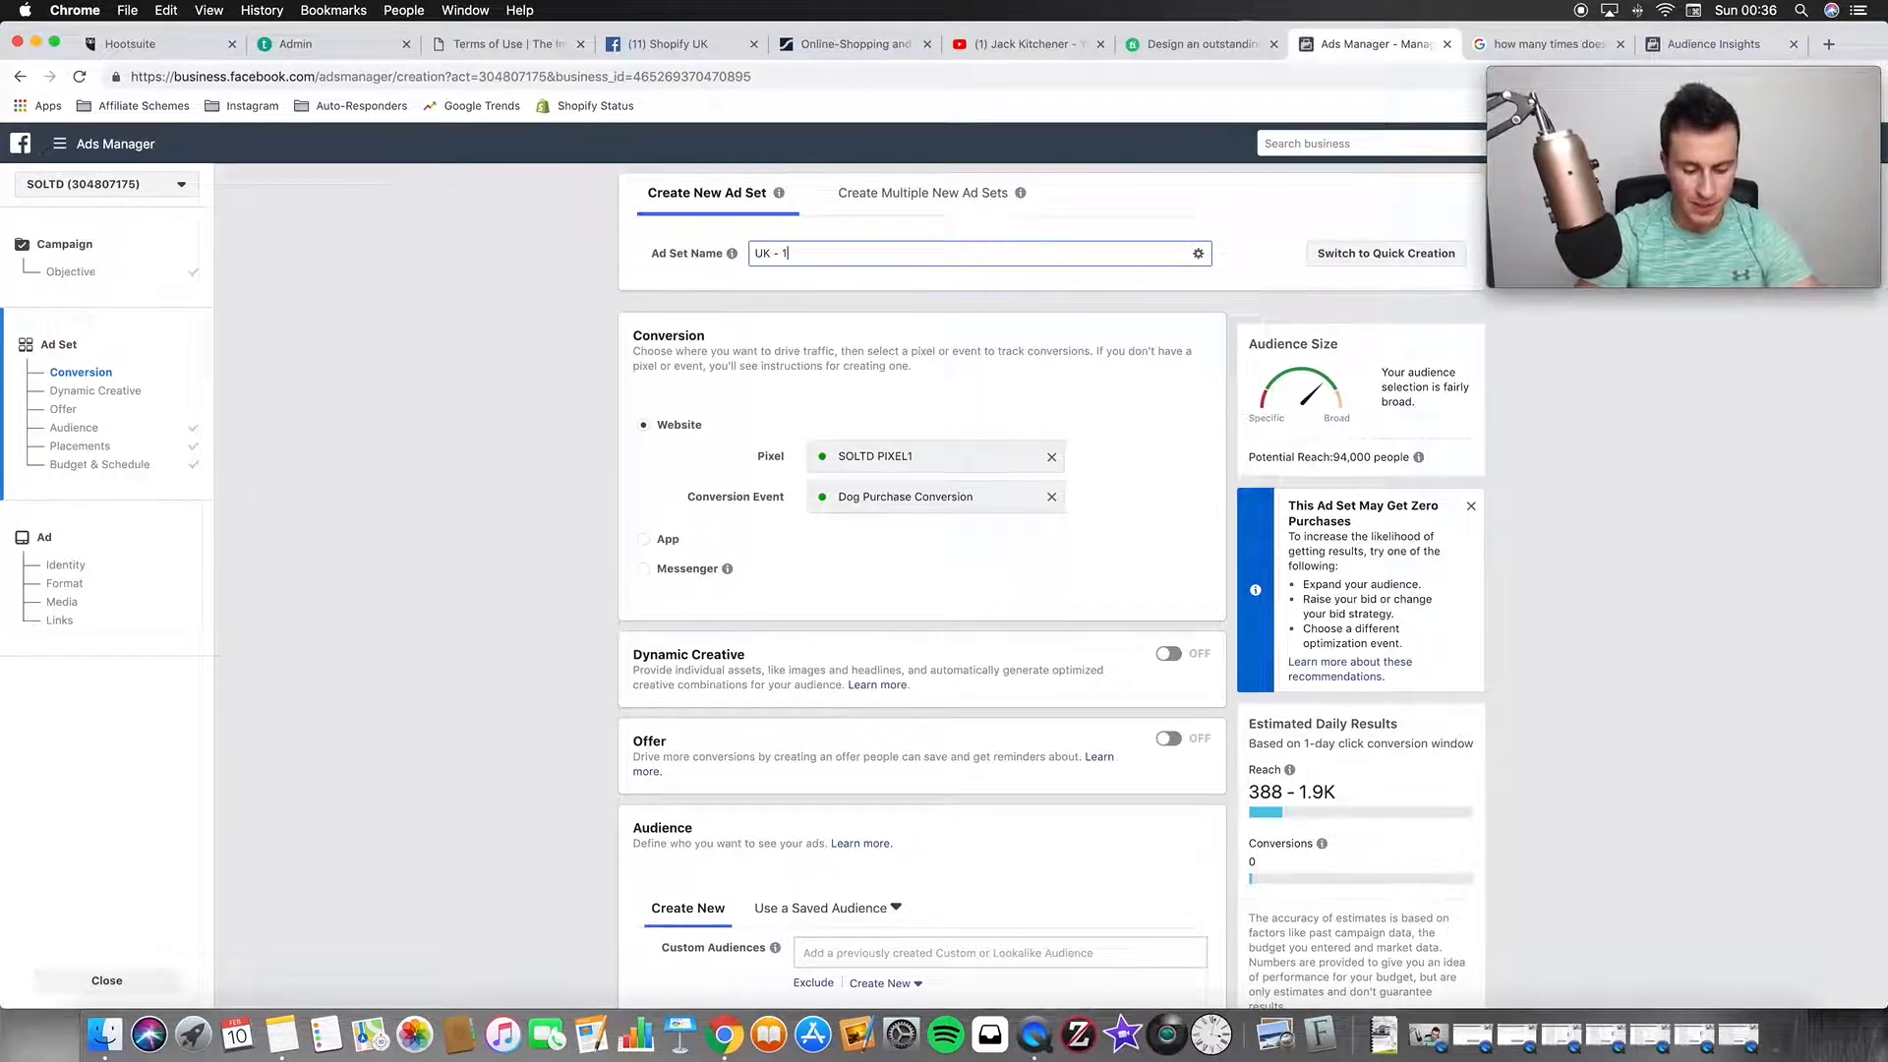
text(8+ - M+F)
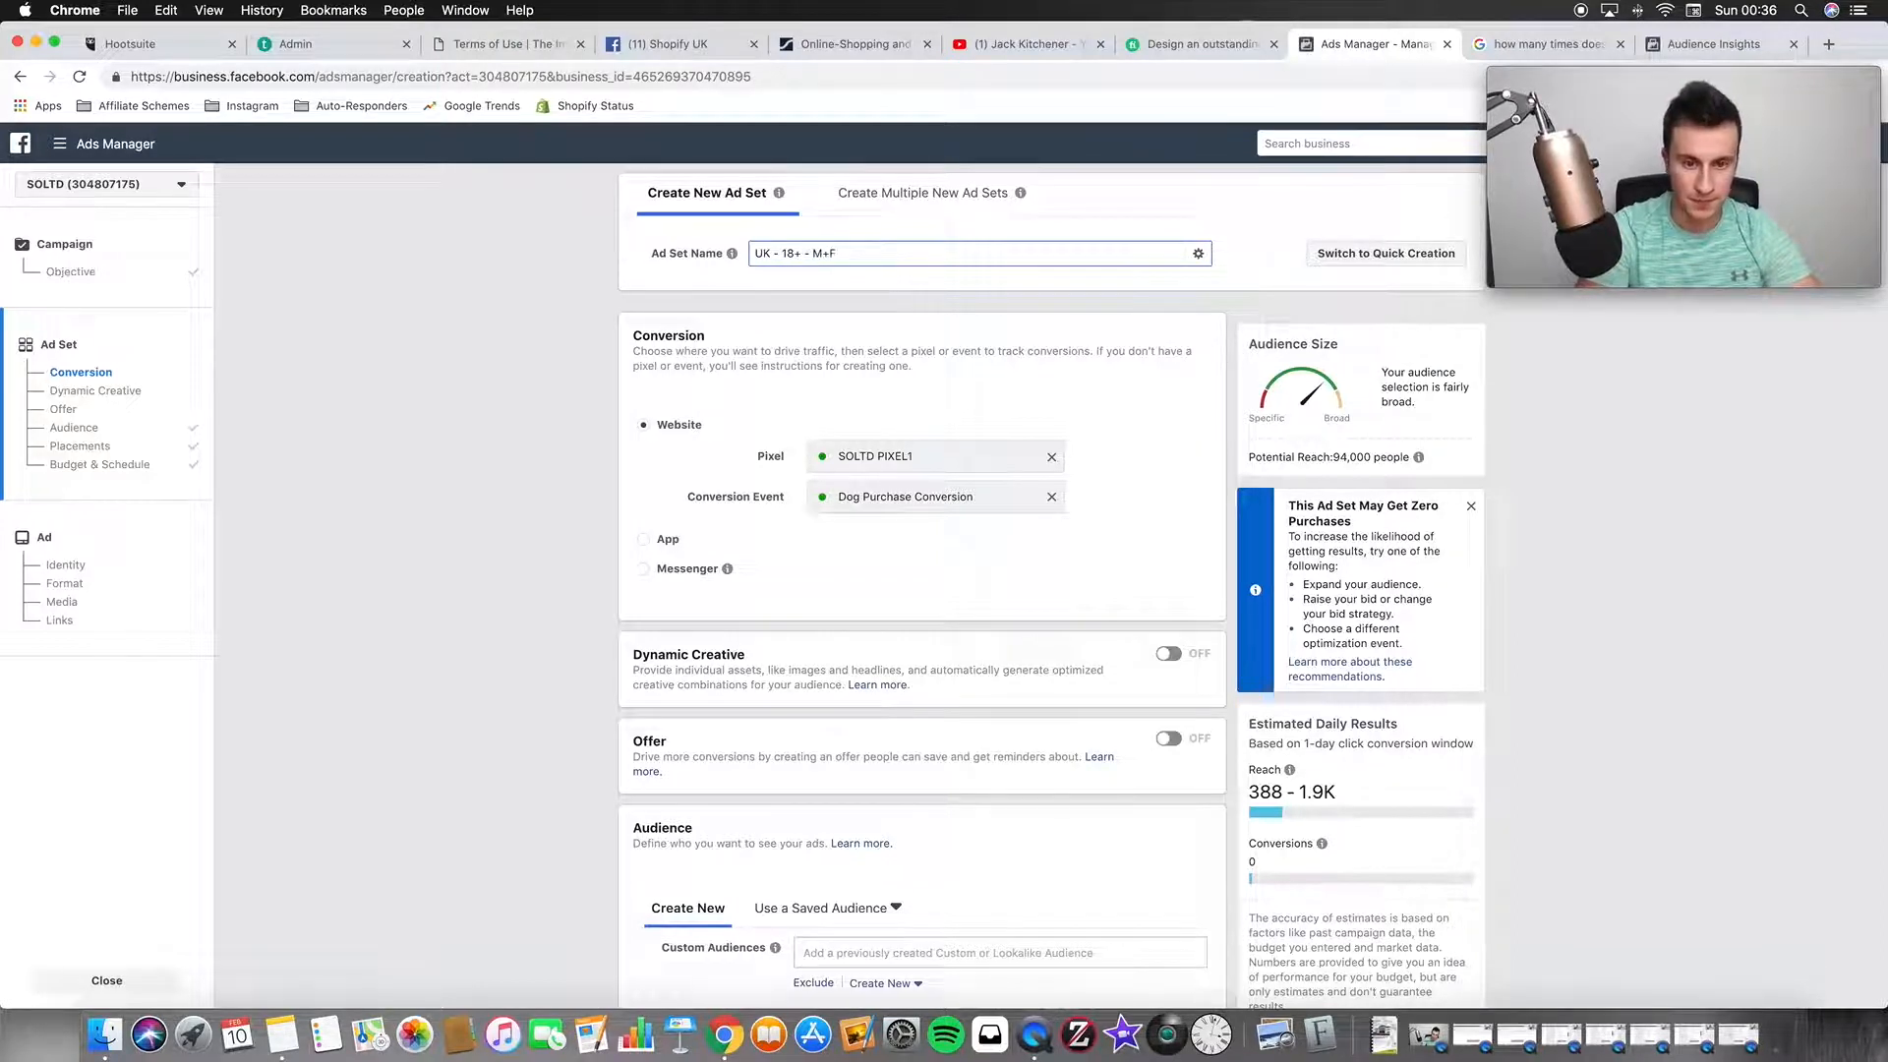
text( - )
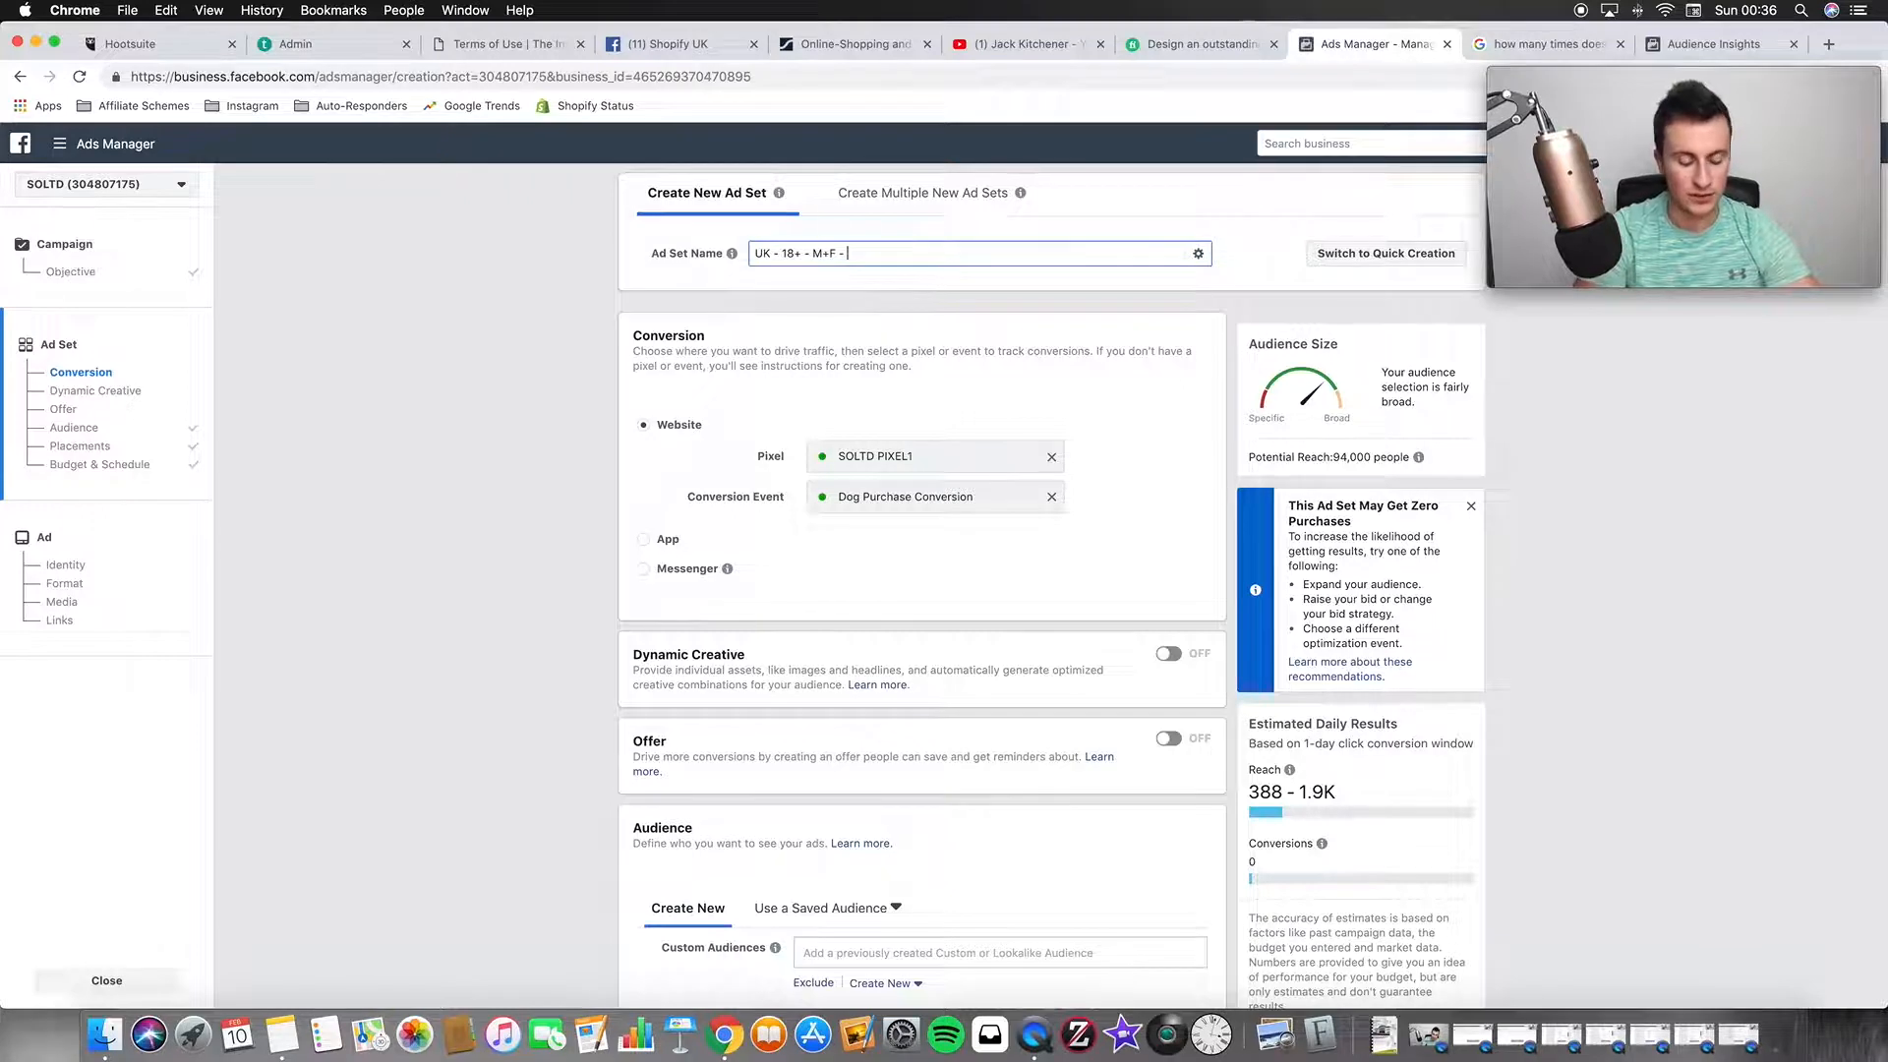
text(41k)
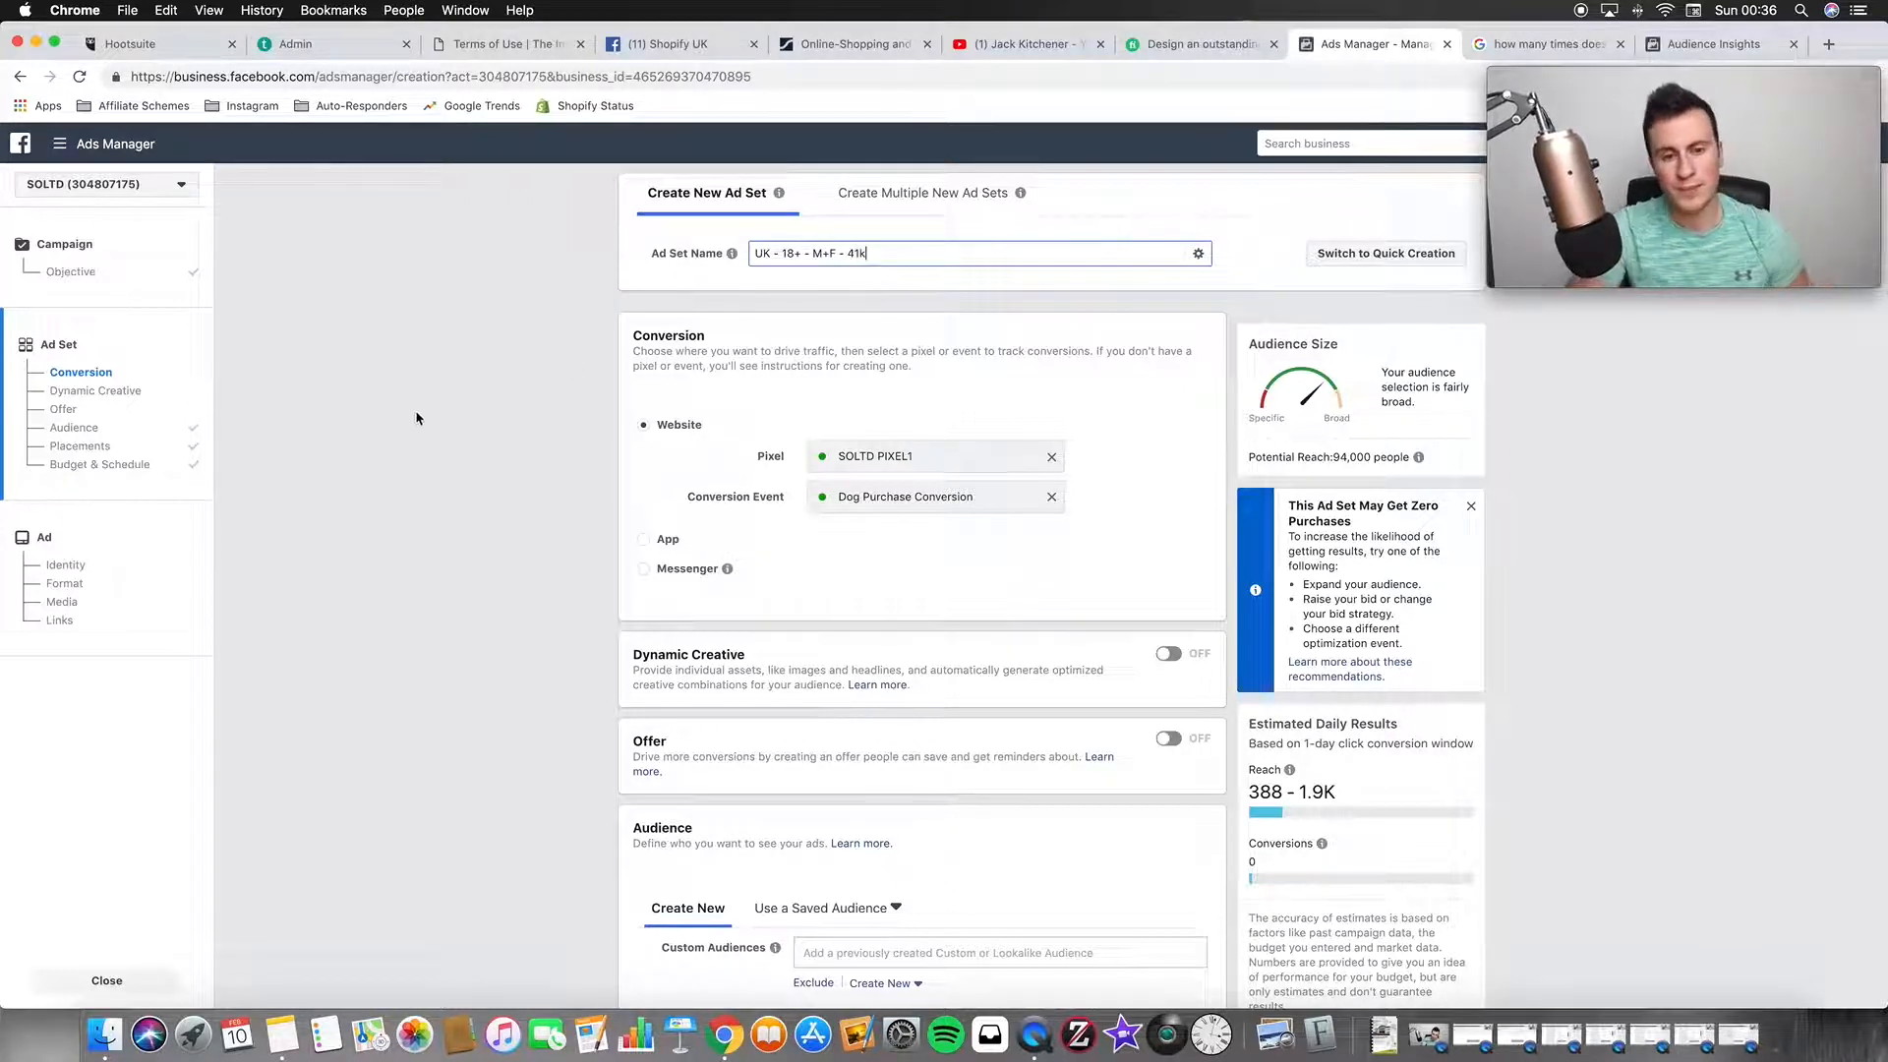
click(445, 439)
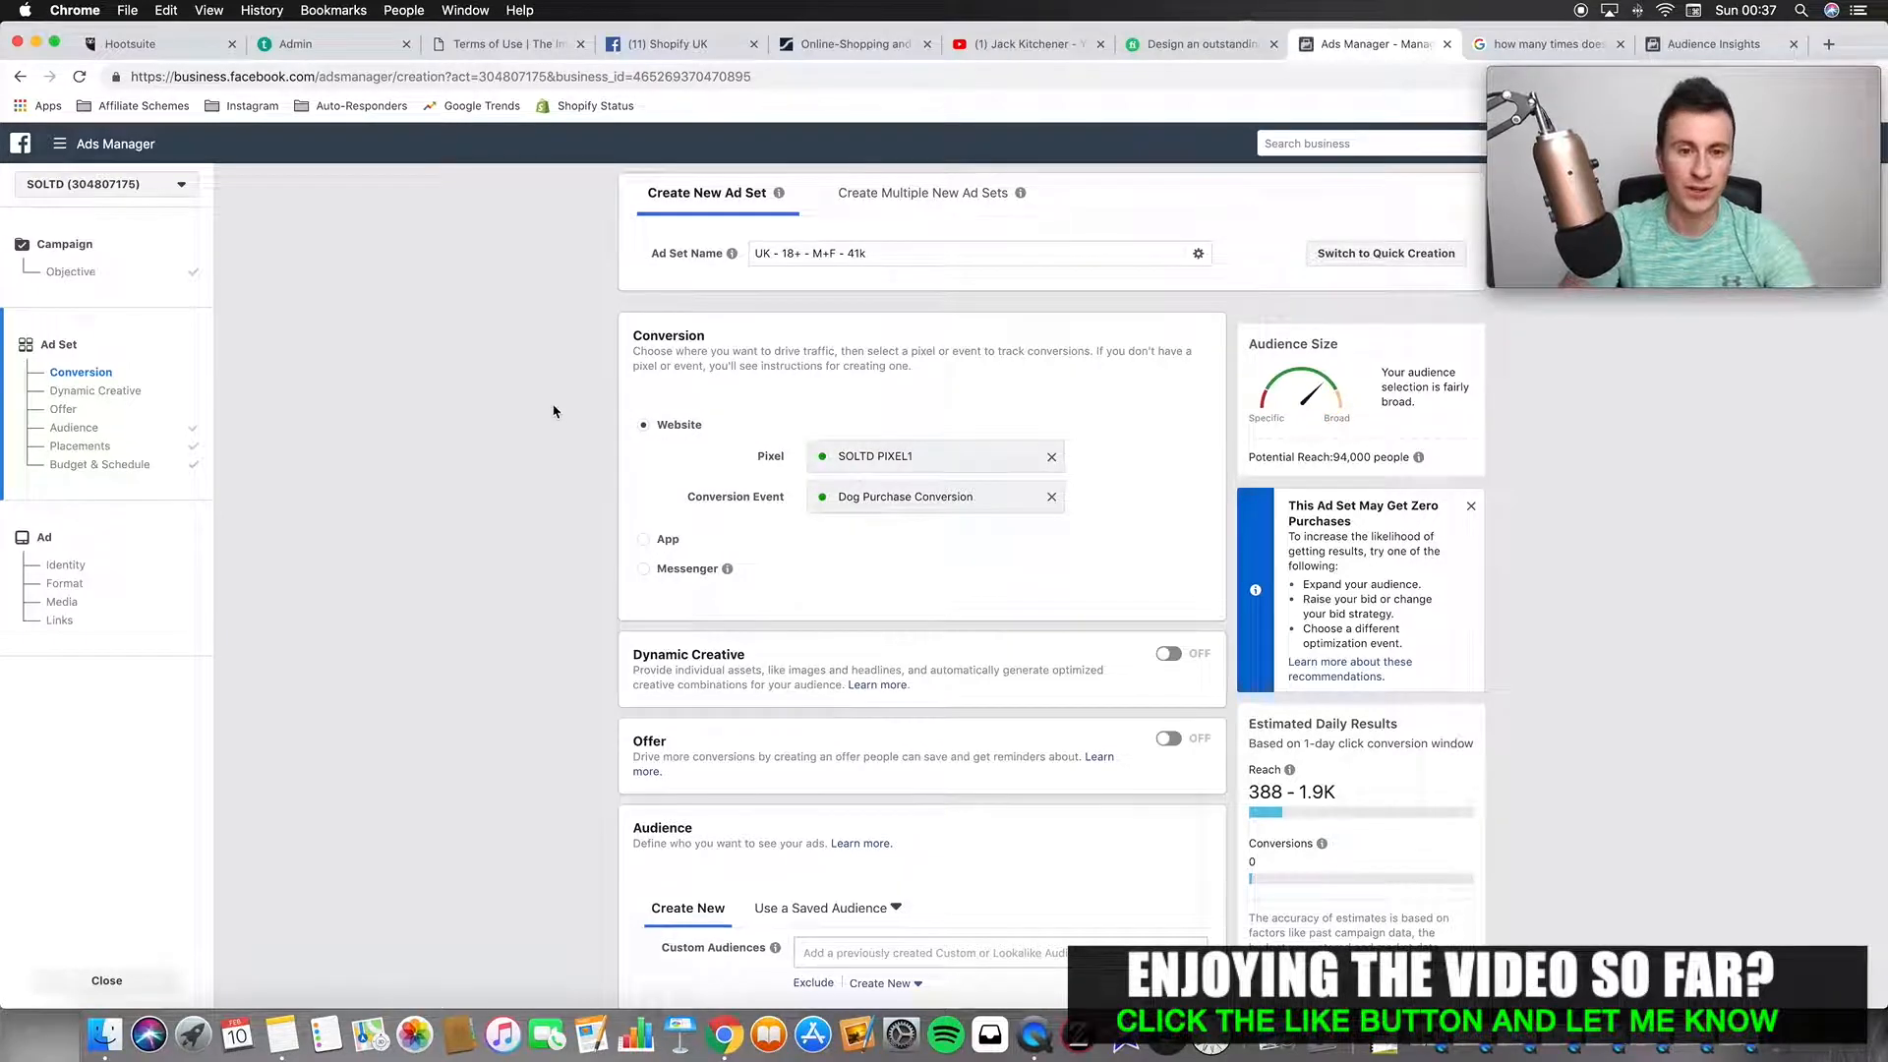
Open the ad set name for editing at its audience-size ending
scroll(544, 400, down, 2)
scroll(540, 398, up, 2)
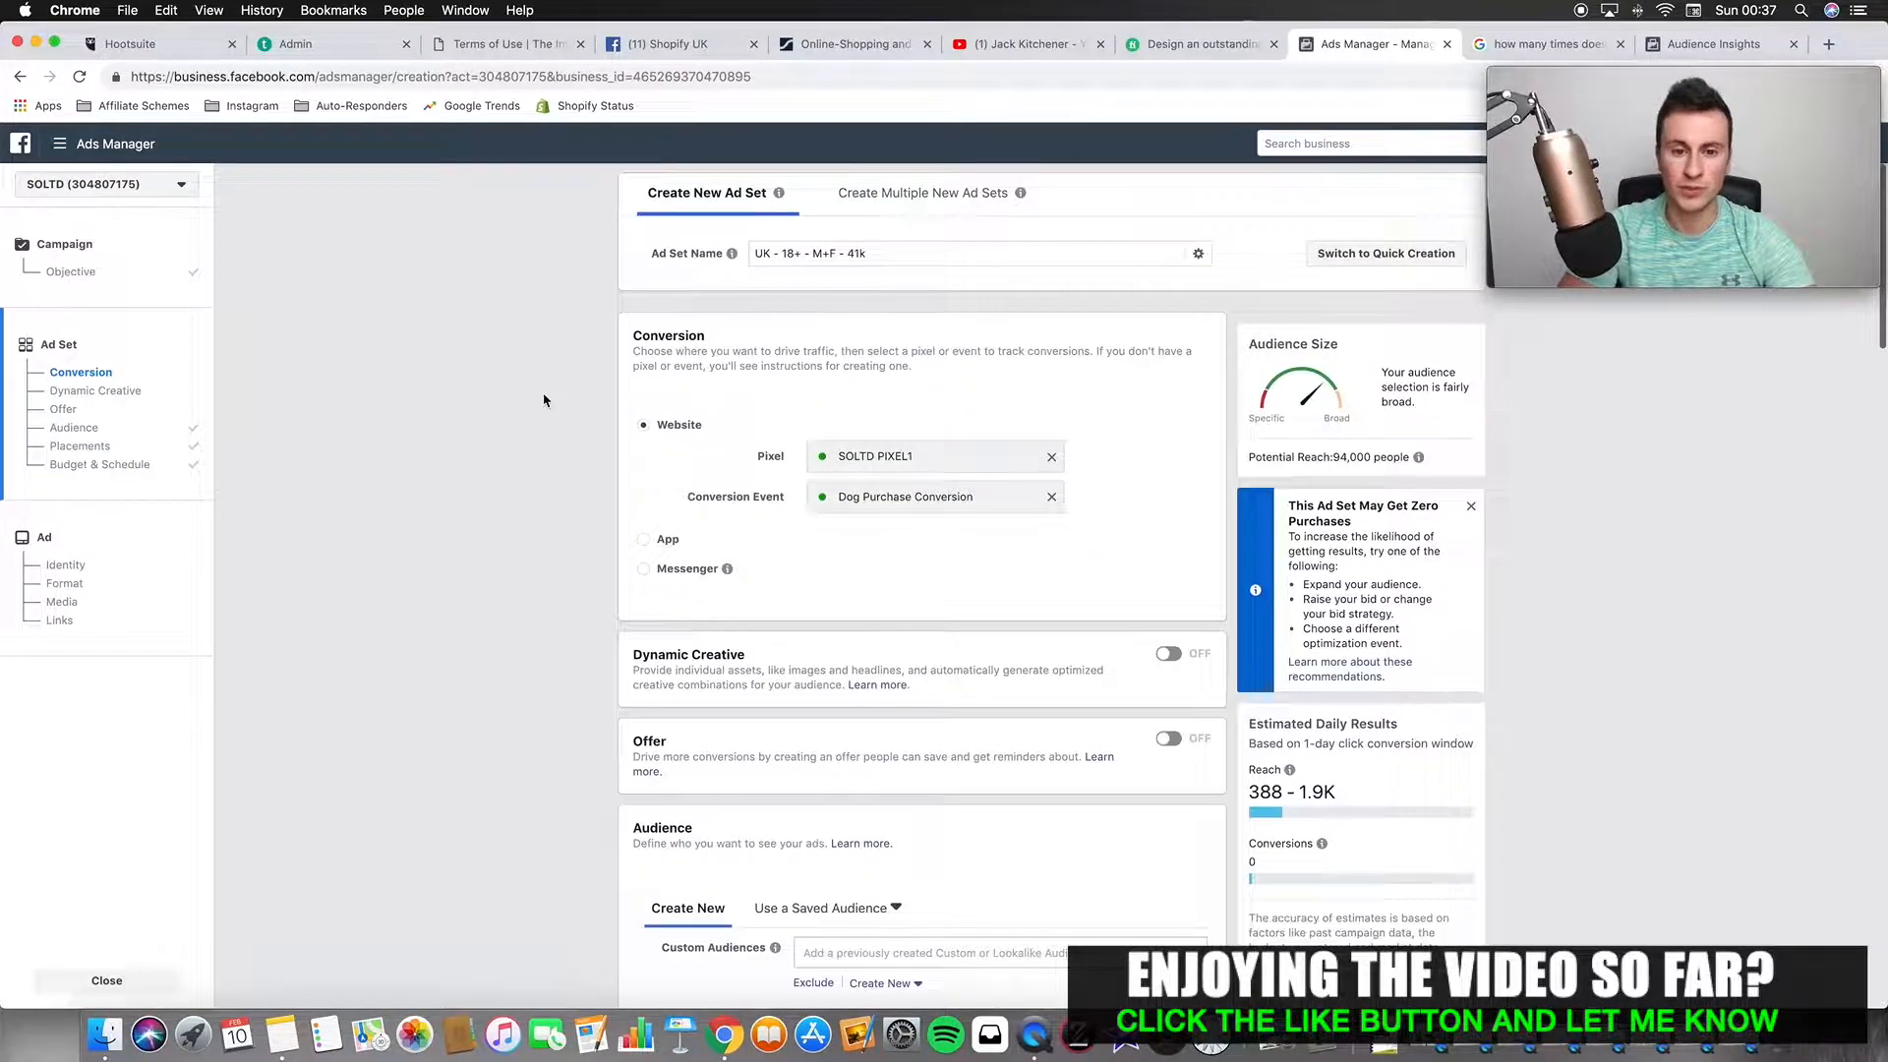
click(860, 256)
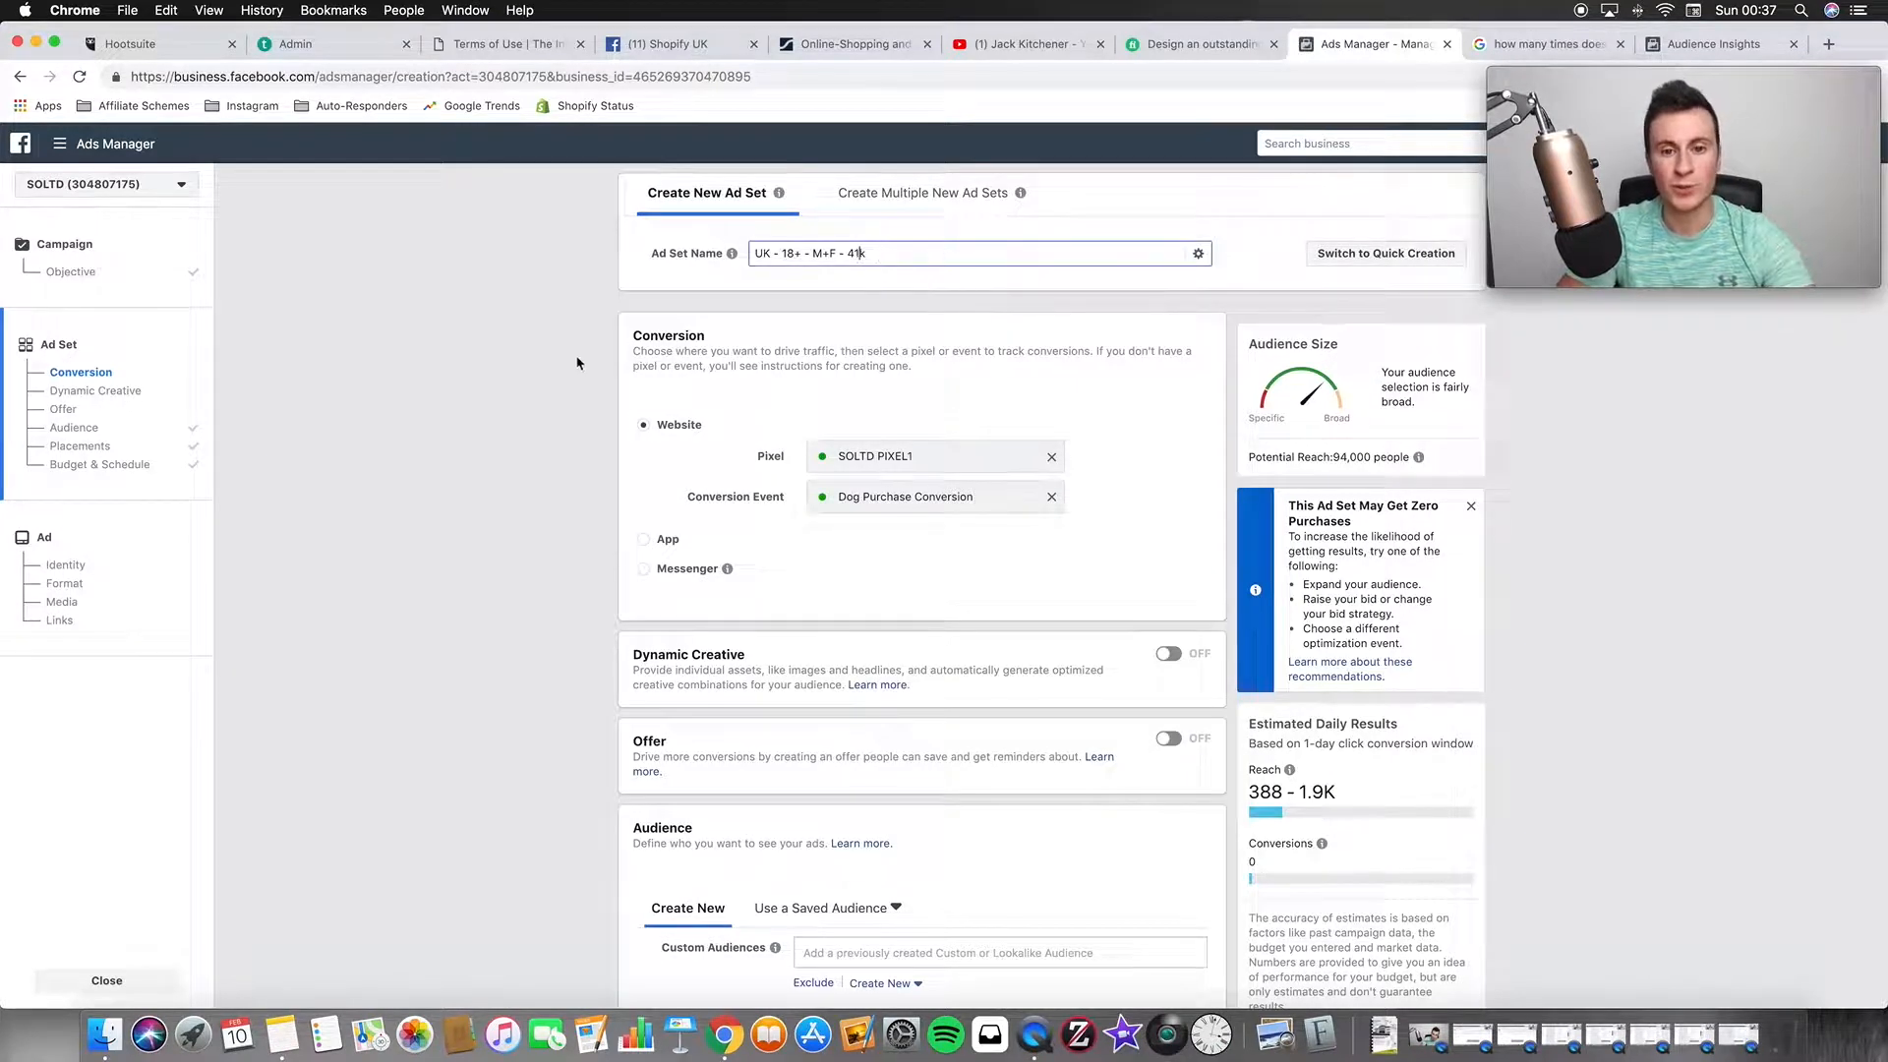